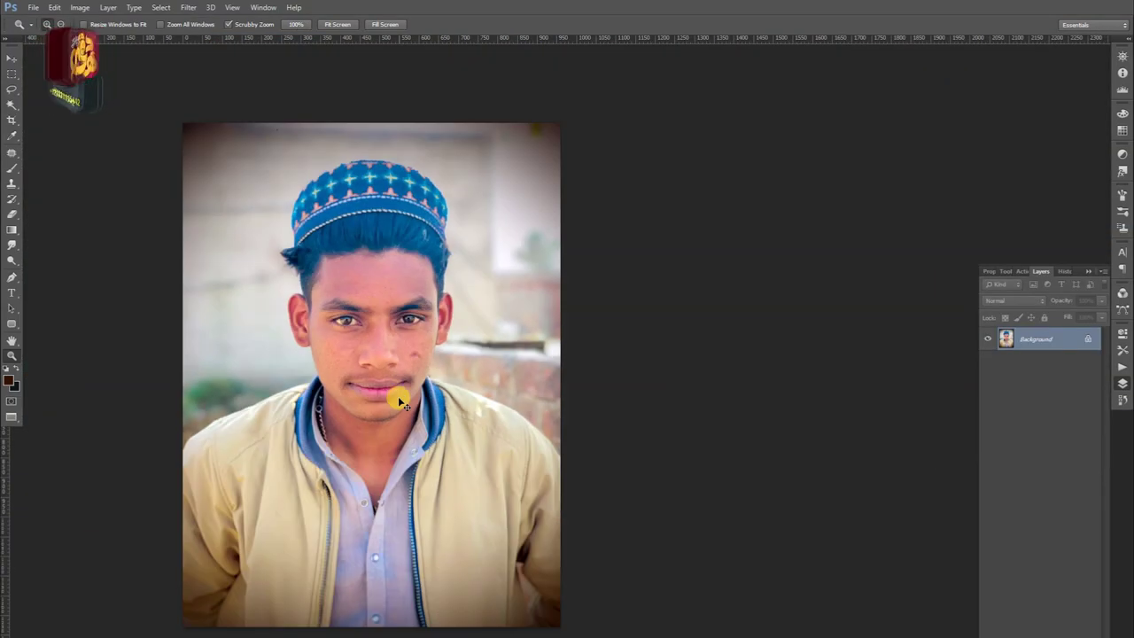
Duplicate the portrait and darken the copy with a Levels black input of 29.
key(ctrl+j)
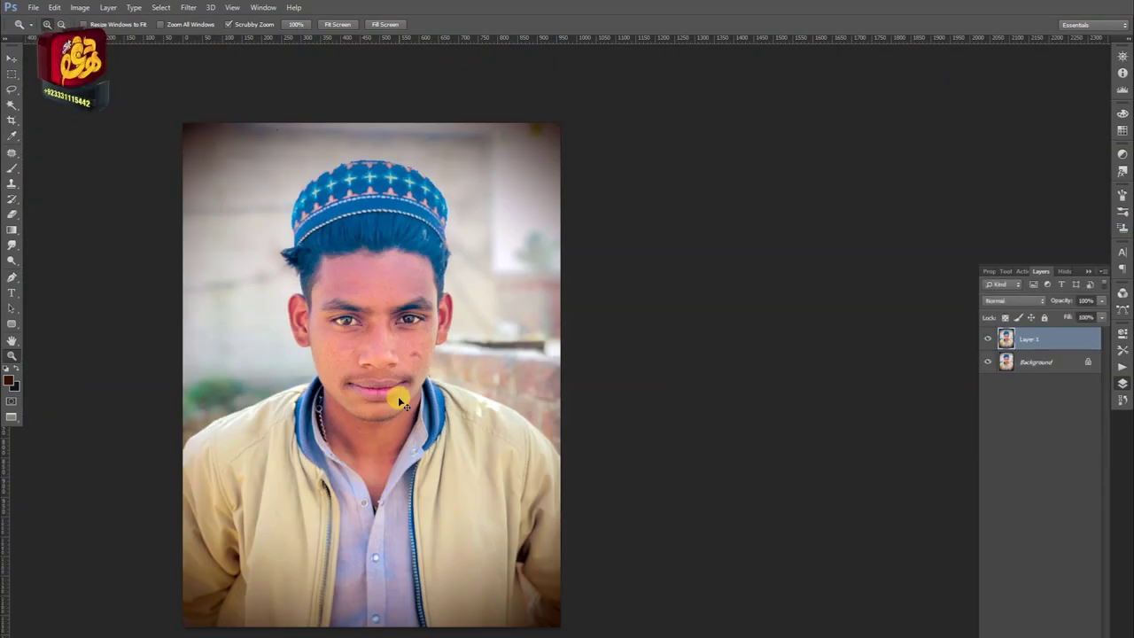
key(ctrl+l)
drag(706, 501, 714, 503)
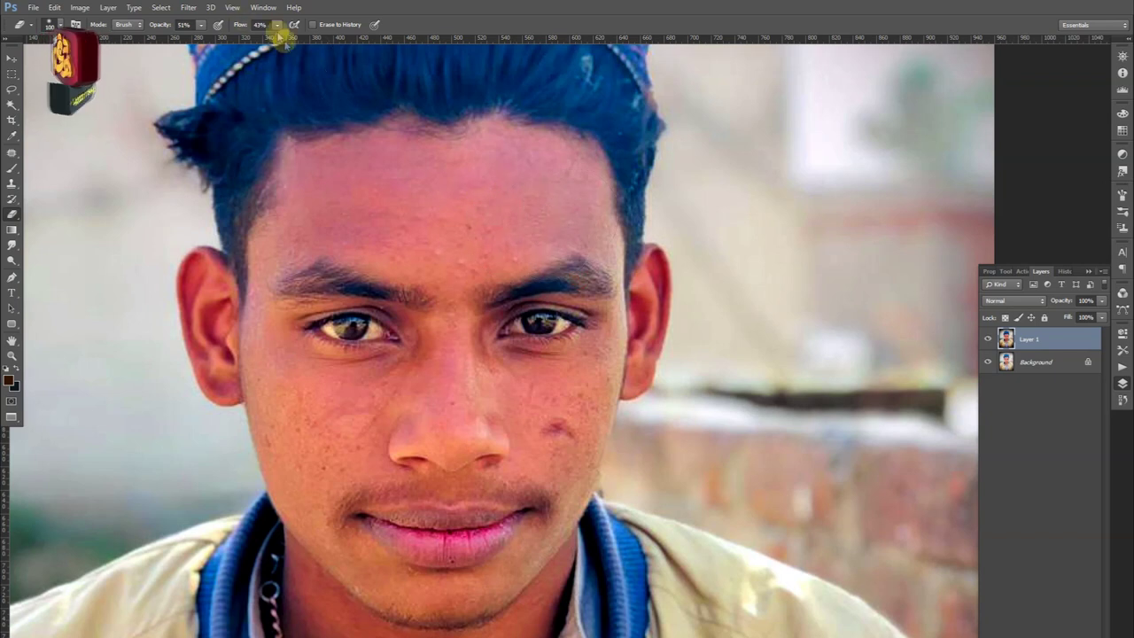
Erase the face from Layer 1 with a 92% opacity, 65% flow eraser.
drag(277, 25, 286, 37)
drag(213, 20, 222, 30)
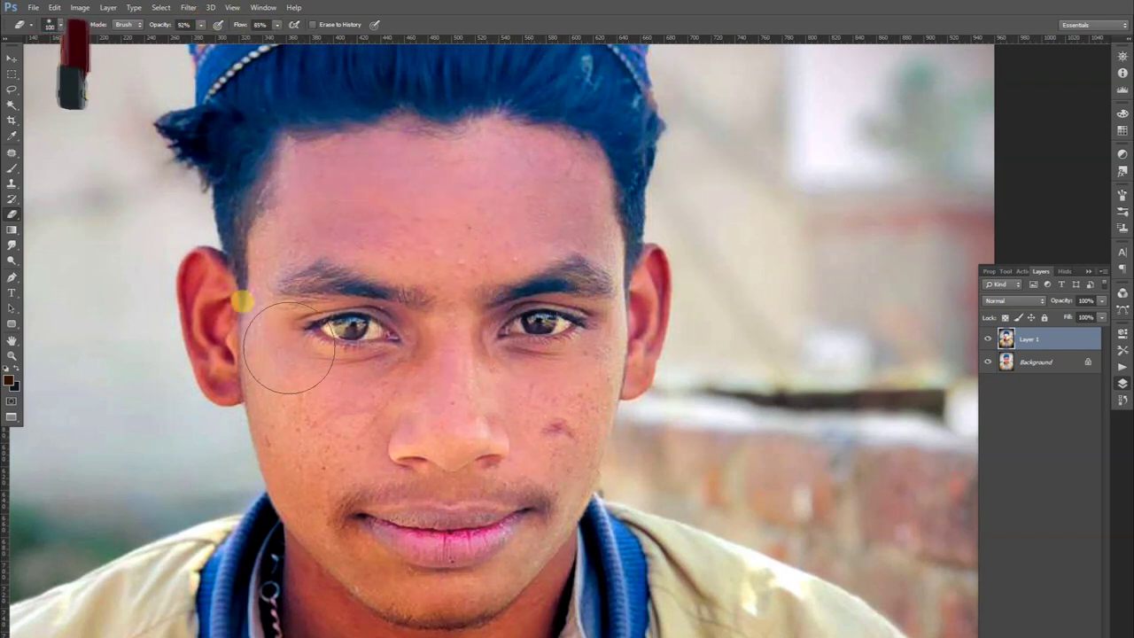
drag(337, 627, 316, 405)
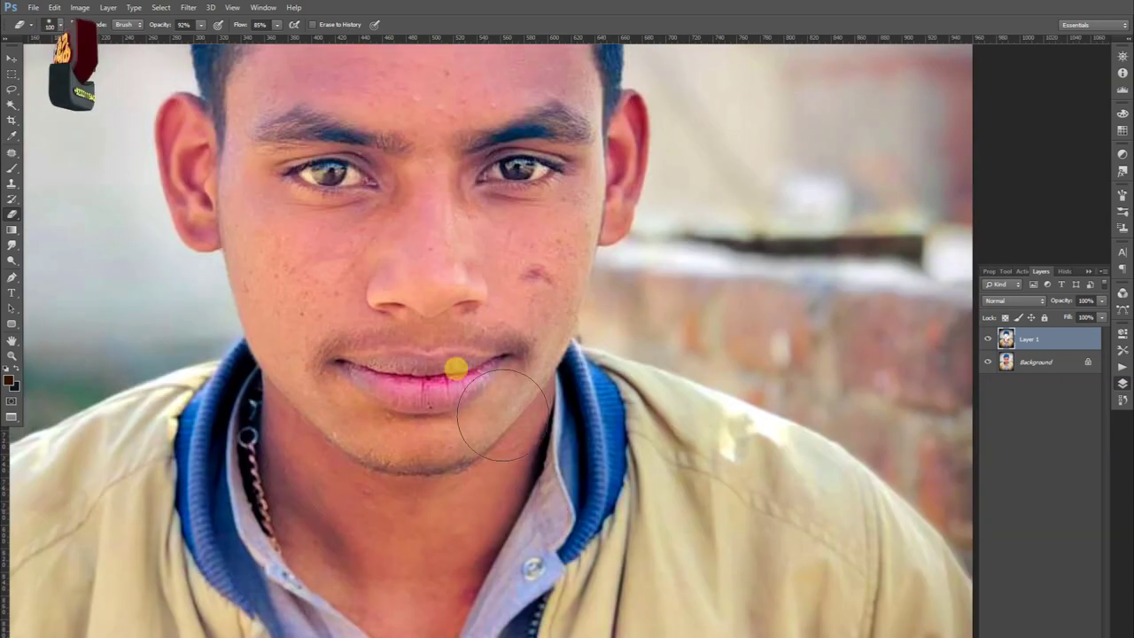
click(988, 362)
scroll(399, 354, up, 3)
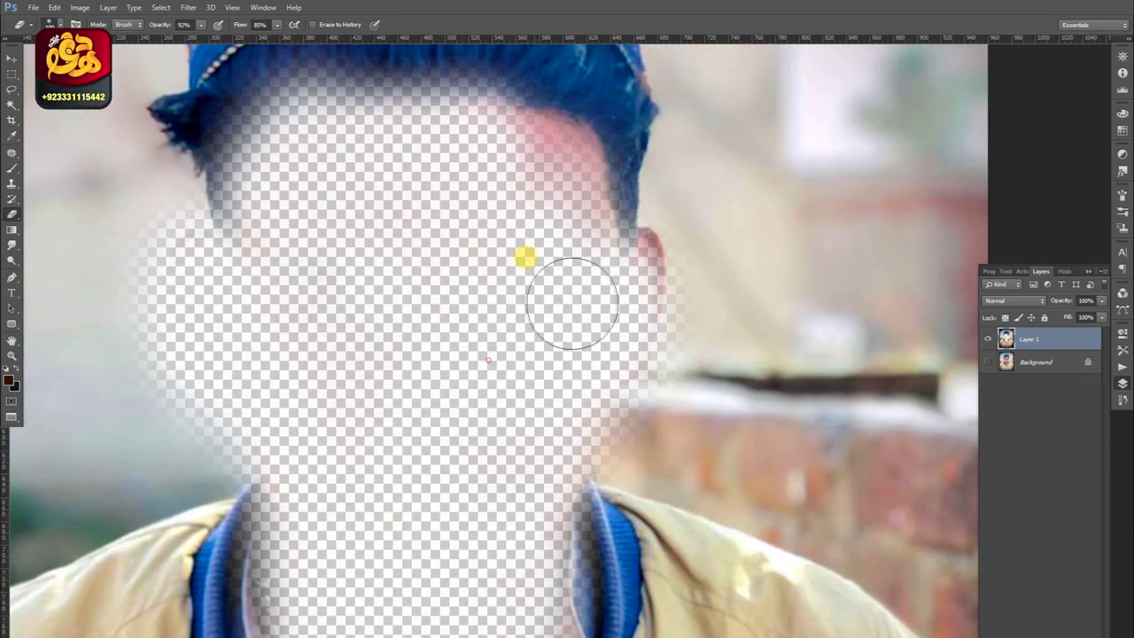
drag(625, 252, 443, 164)
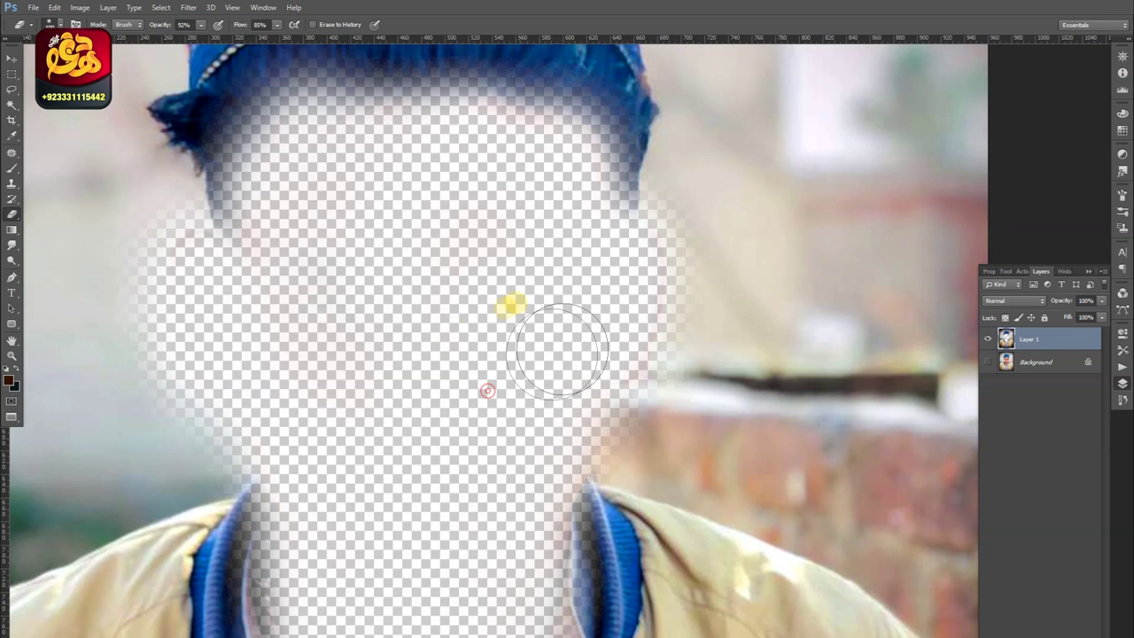
click(988, 362)
key(z)
key(ctrl+0)
click(188, 7)
In Camera Raw, raise exposure, lower contrast, warm the temperature and add tint.
key(Escape)
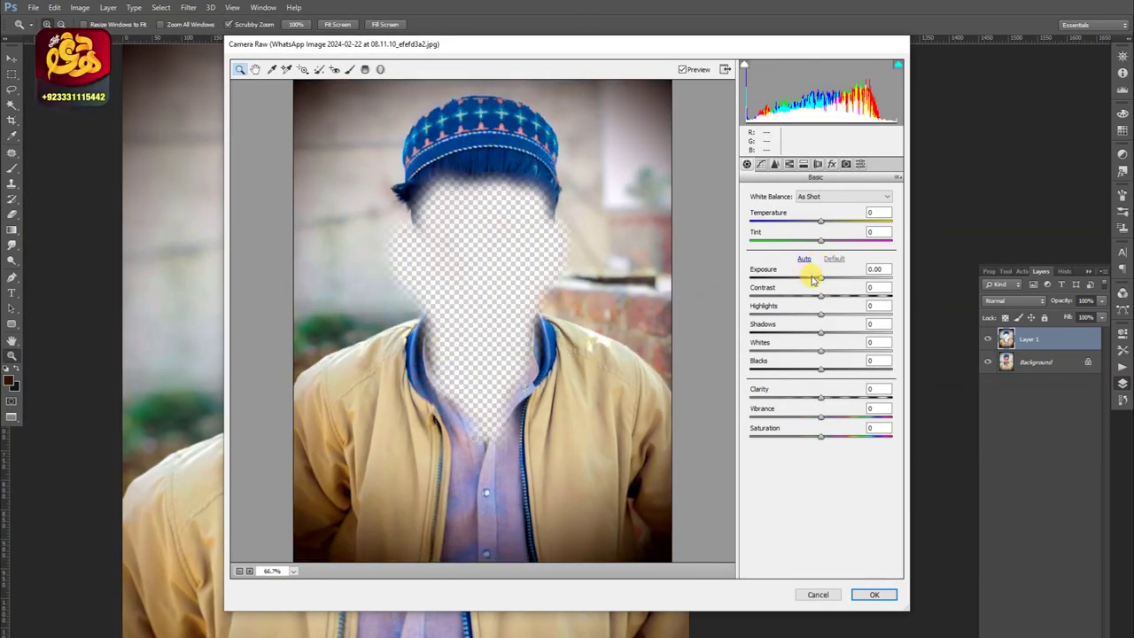
mouse_move(814, 280)
mouse_down()
mouse_move(824, 278)
mouse_move(815, 296)
mouse_move(759, 323)
mouse_move(795, 328)
mouse_move(814, 379)
mouse_move(788, 374)
mouse_move(850, 397)
mouse_up()
drag(820, 220, 846, 240)
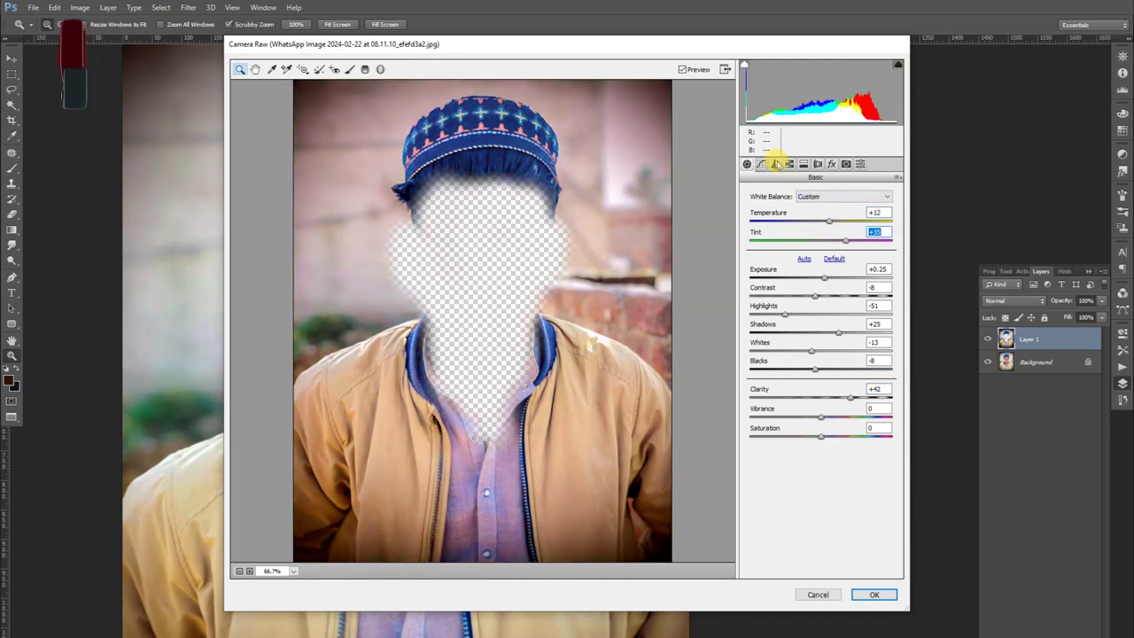
Shift the orange and blue hues (Blues -3), desaturate purples and blues, and darken blue luminance.
click(789, 165)
drag(824, 270, 851, 269)
drag(821, 345, 817, 344)
click(754, 360)
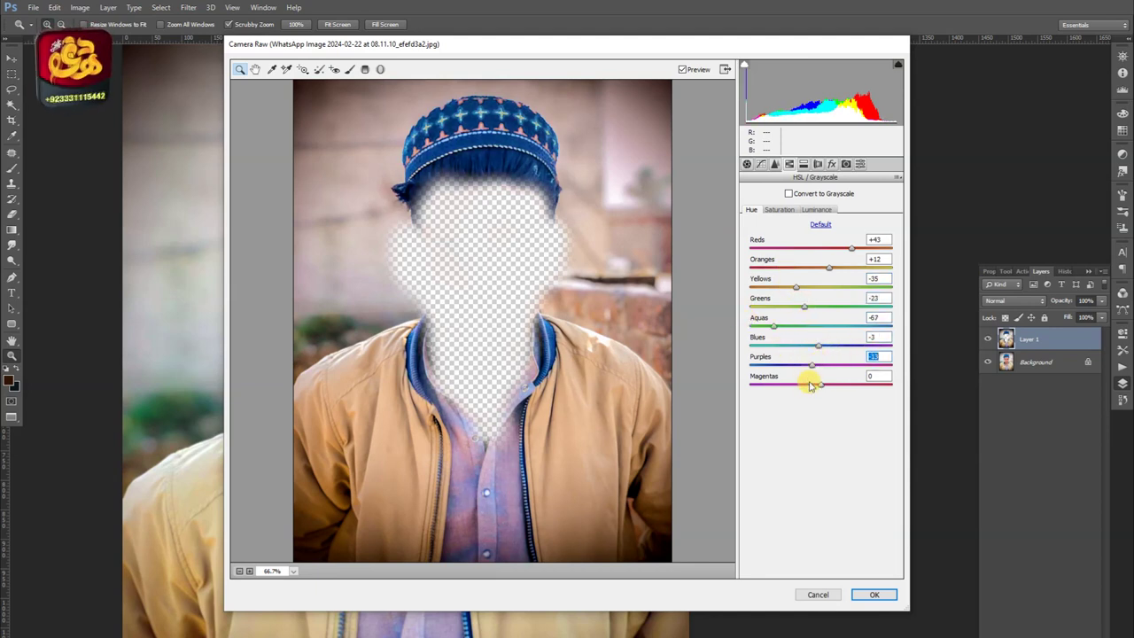
click(780, 209)
drag(820, 364, 751, 364)
mouse_move(820, 345)
mouse_down()
mouse_move(753, 345)
mouse_move(786, 345)
mouse_move(785, 387)
mouse_up()
click(817, 209)
Add a dark post-crop vignette and apply the Camera Raw filter.
click(804, 164)
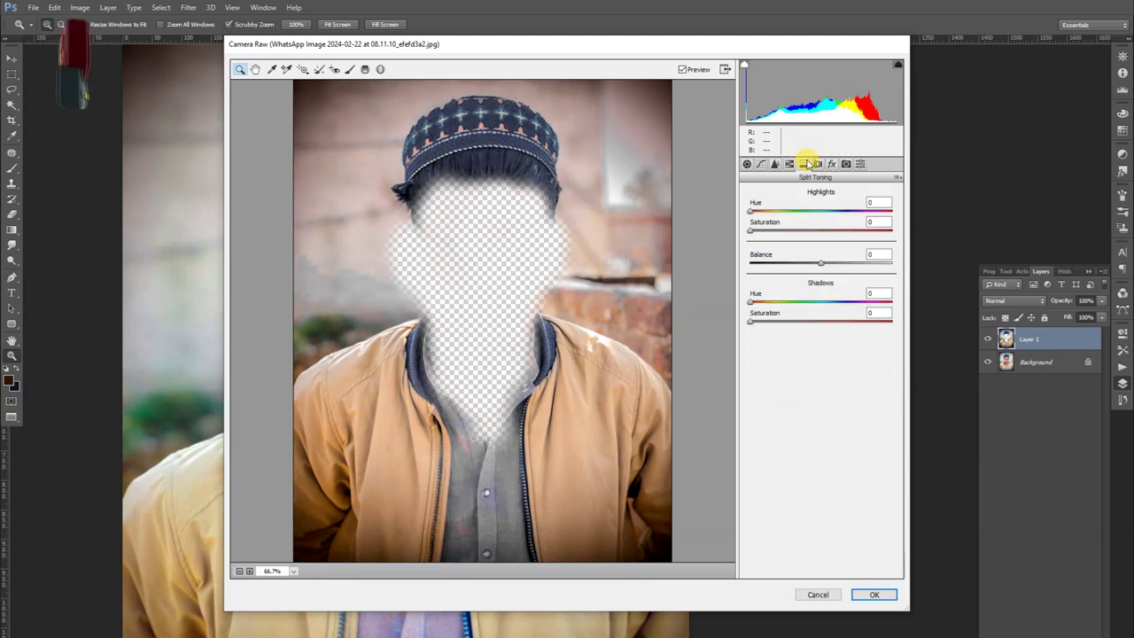
mouse_move(822, 316)
mouse_down()
mouse_move(842, 316)
mouse_move(805, 316)
mouse_up()
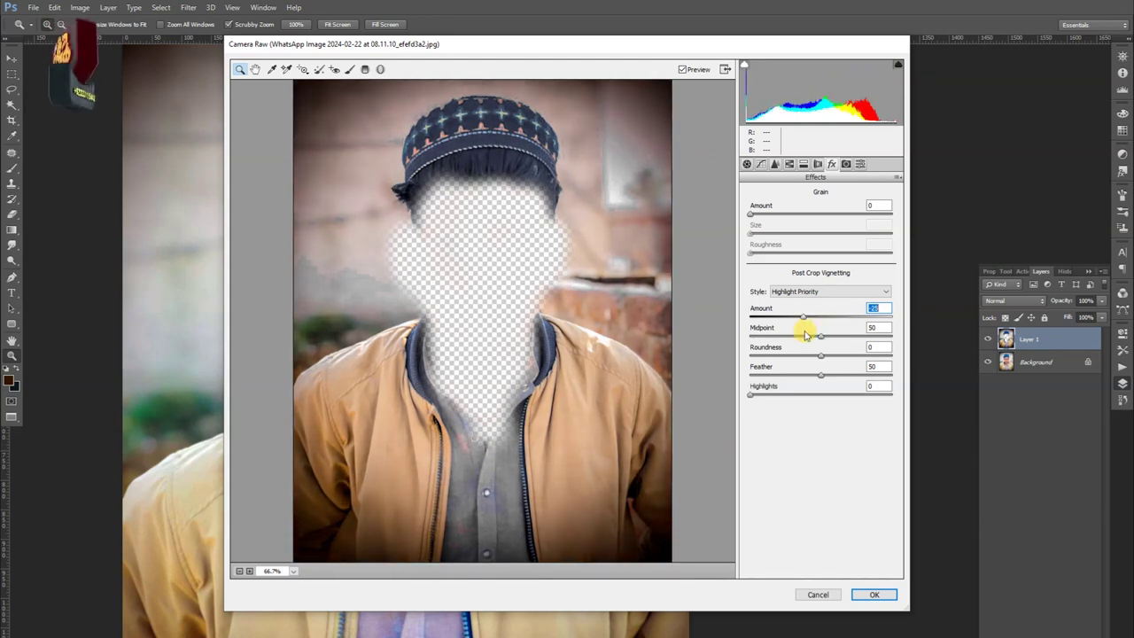
click(872, 595)
Apply Camera Raw to the Background: desaturate blues, Purples hue -18, Blues hue toward teal.
double_click(987, 339)
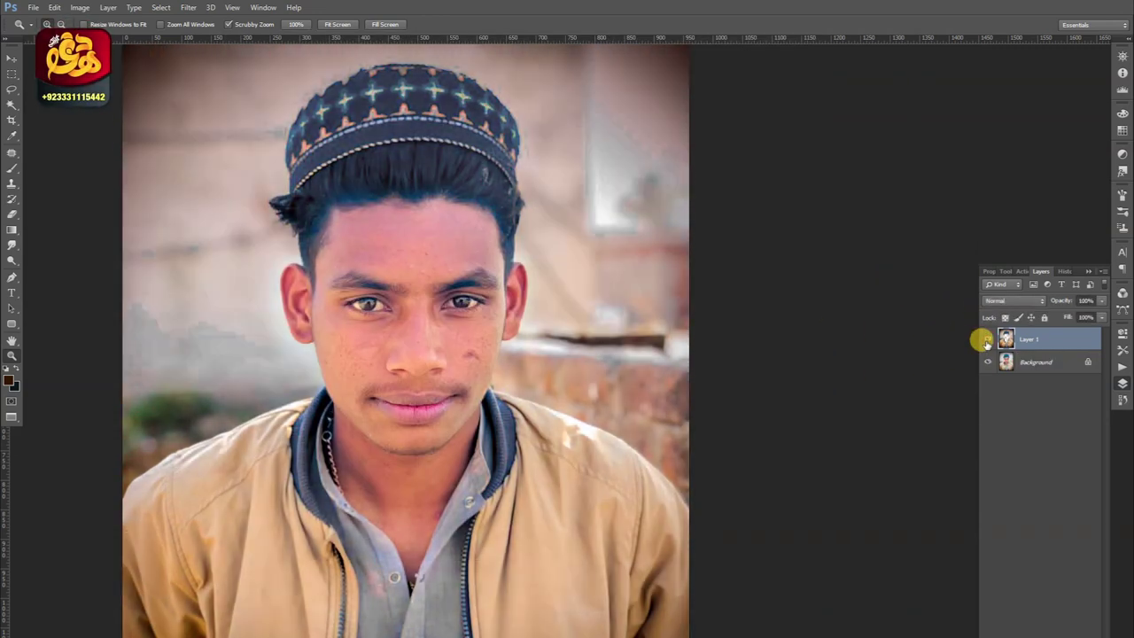
click(1037, 361)
click(188, 7)
click(213, 73)
click(789, 164)
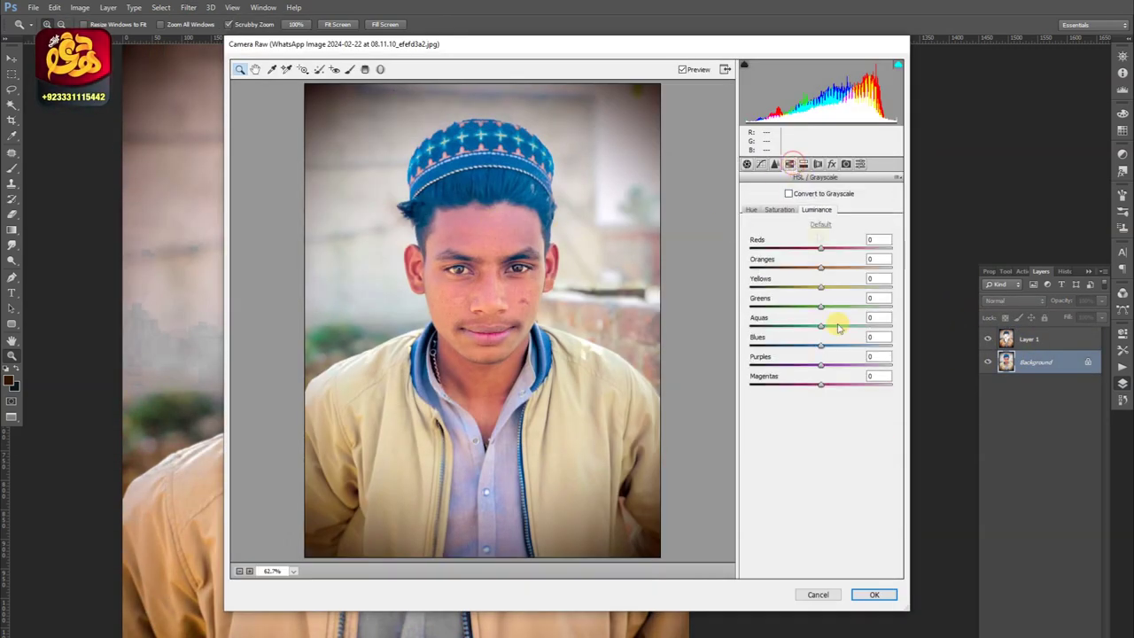
mouse_move(820, 345)
mouse_down()
mouse_move(802, 346)
mouse_move(798, 364)
mouse_move(769, 349)
mouse_up()
click(780, 209)
click(750, 209)
drag(828, 367, 807, 365)
drag(821, 345, 775, 348)
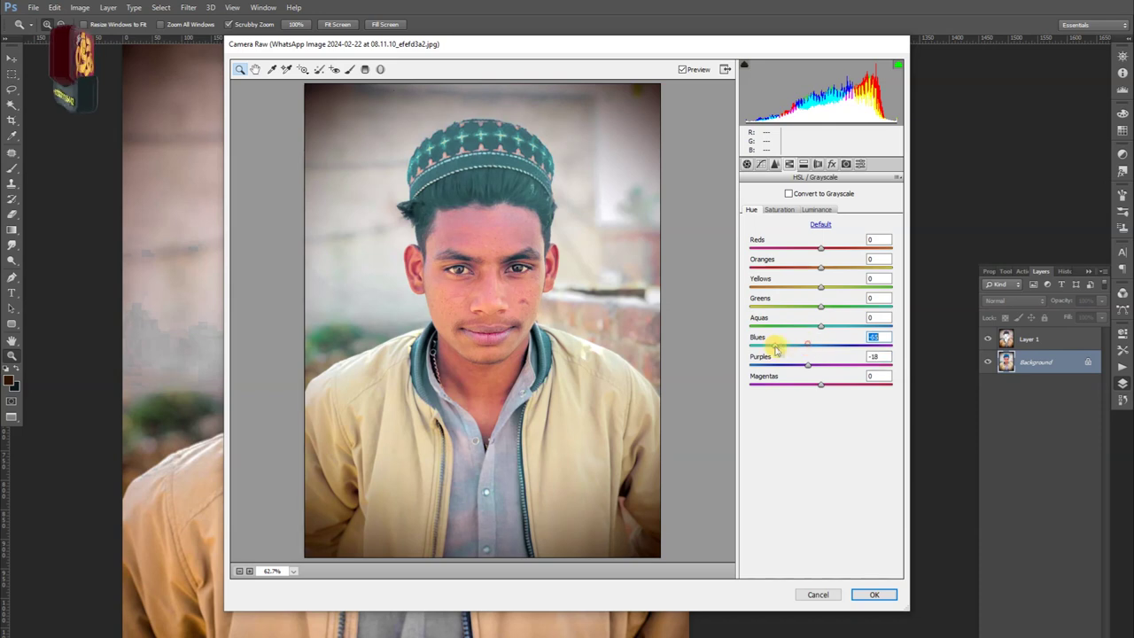
click(874, 594)
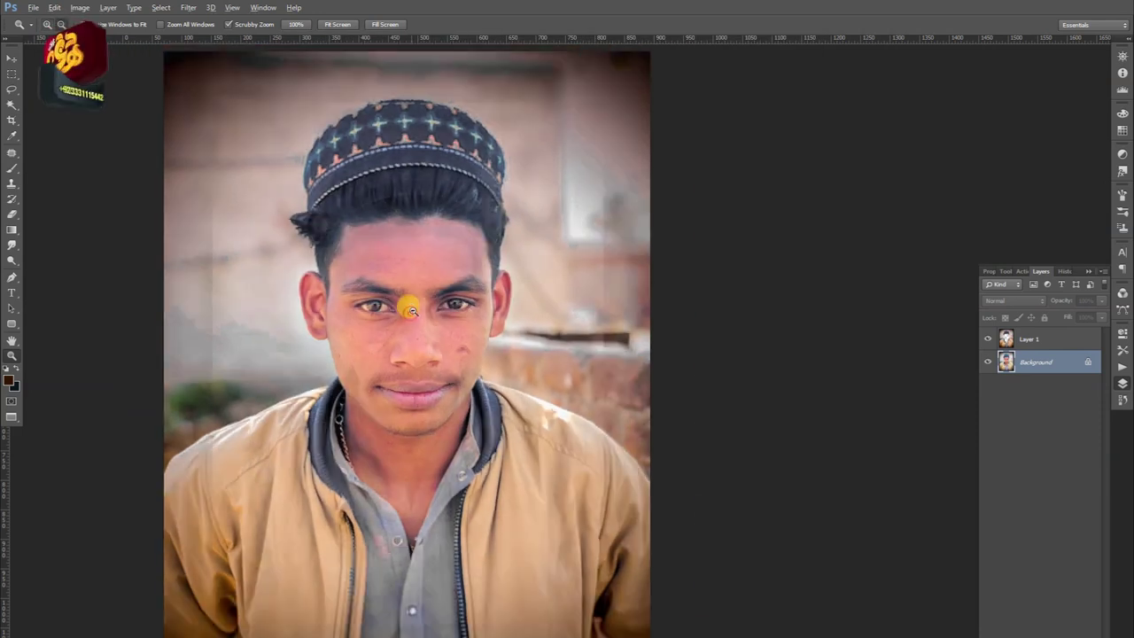
Duplicate the photo and apply the previously saved Camera Raw settings to the copy.
click(406, 301)
click(396, 232)
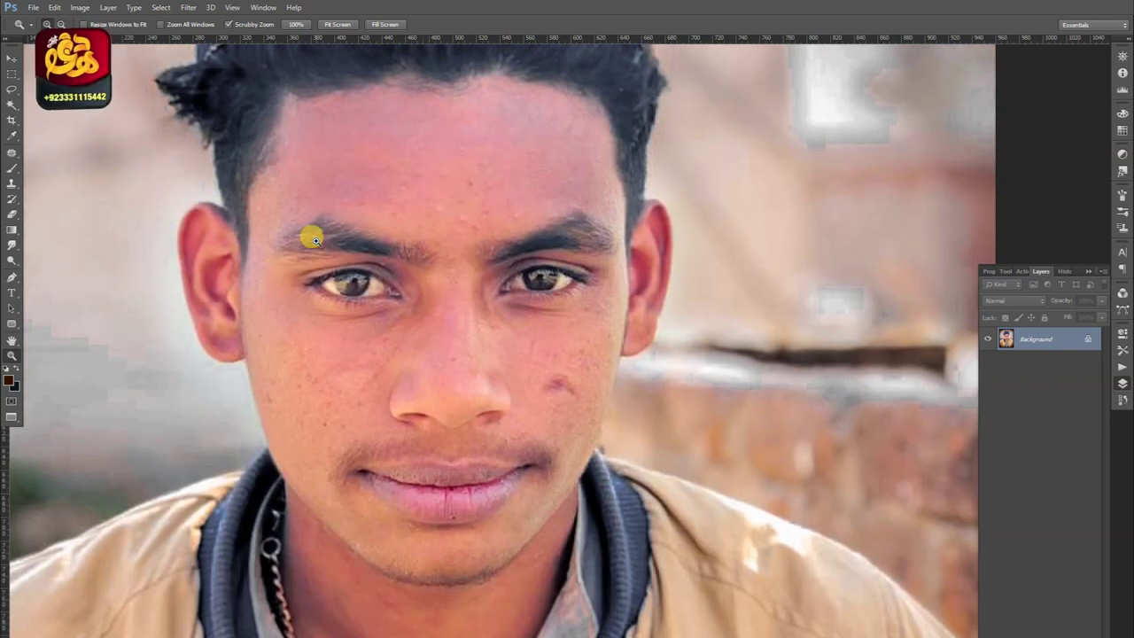
key(ctrl+j)
key(ctrl+shift+a)
click(895, 177)
click(913, 276)
double_click(334, 233)
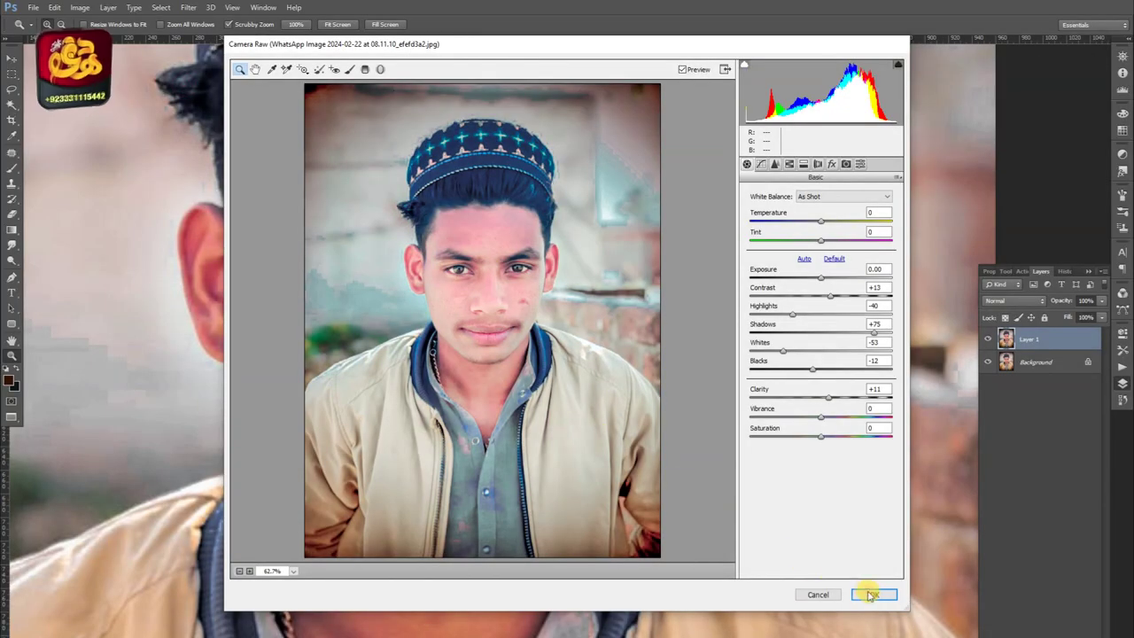
click(873, 594)
Merge the layers and patch away the spot on the right cheek.
key(ctrl+e)
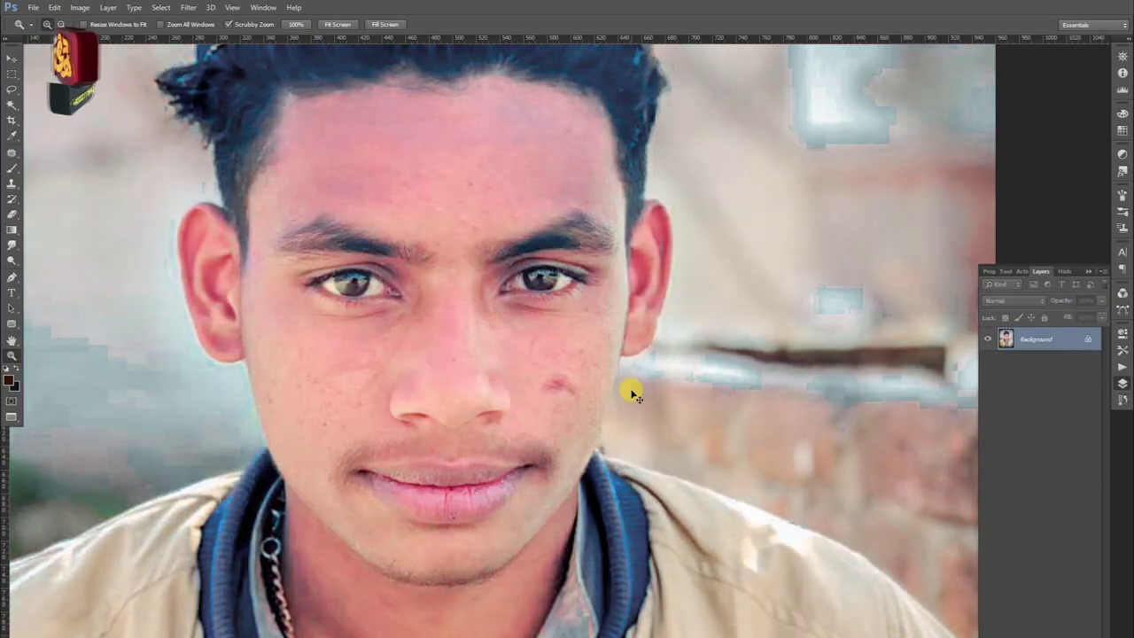
key(ctrl+u)
key(Return)
scroll(554, 381, up, 2)
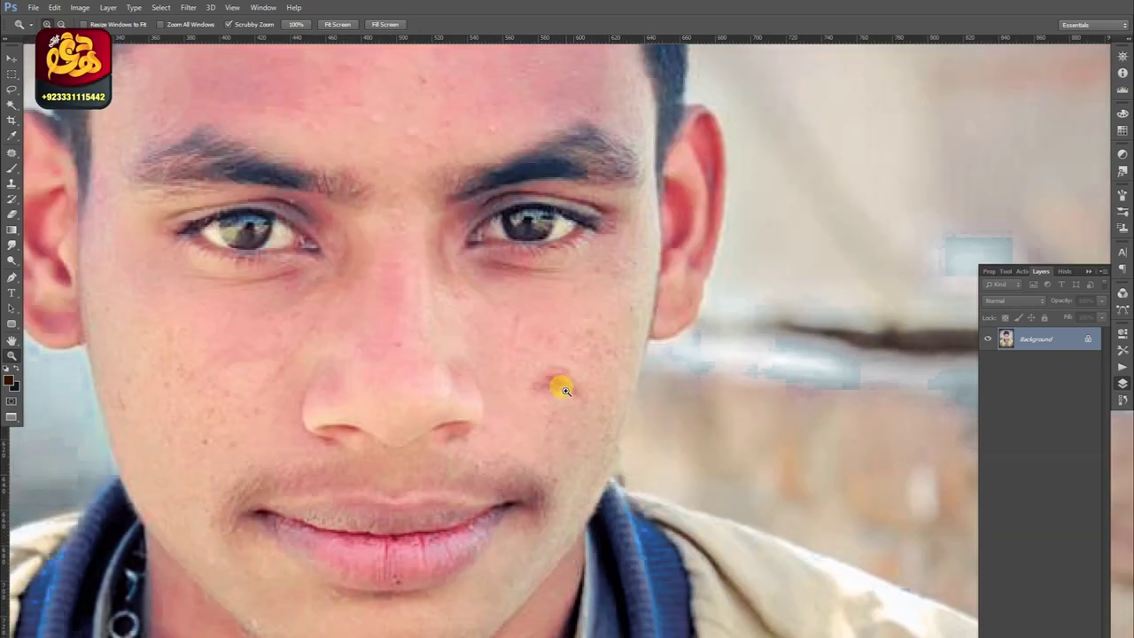
key(j)
drag(601, 387, 599, 354)
key(ctrl+d)
Paint skin tone over the cheek and brow with a 26% opacity, 33% flow brush.
key(b)
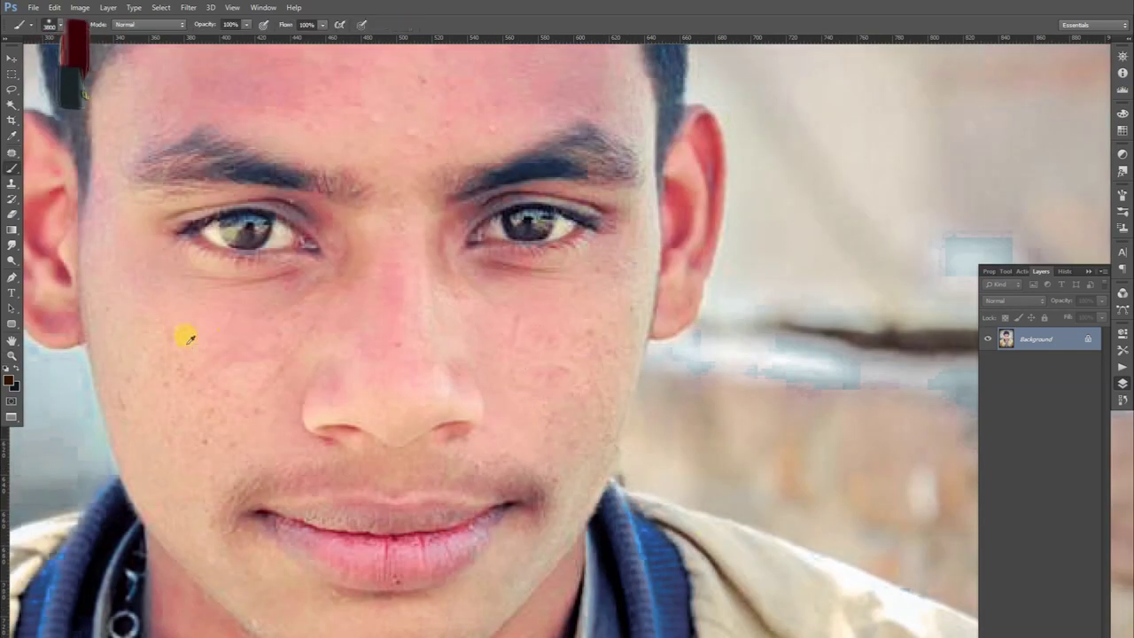
drag(233, 41, 210, 36)
click(321, 26)
click(277, 48)
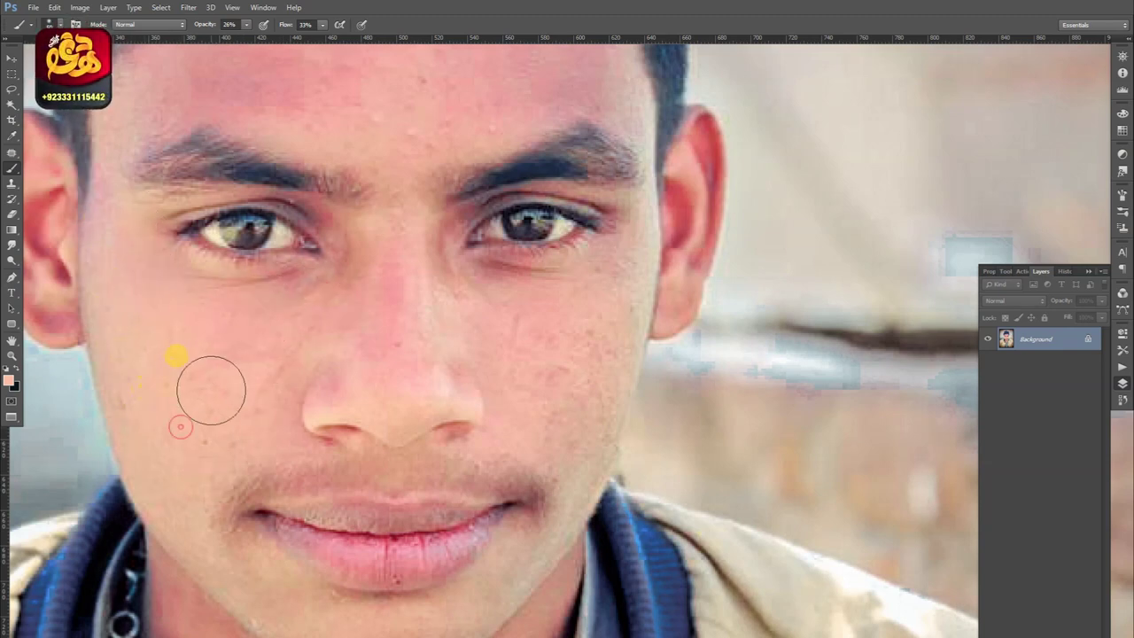
drag(447, 349, 457, 389)
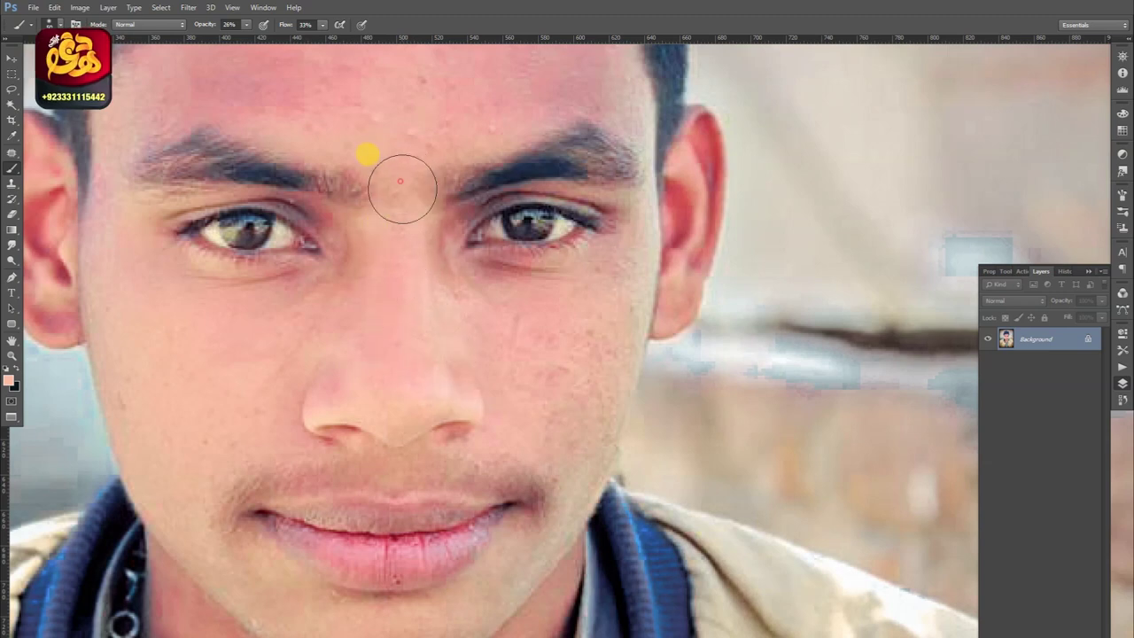
drag(402, 189, 575, 442)
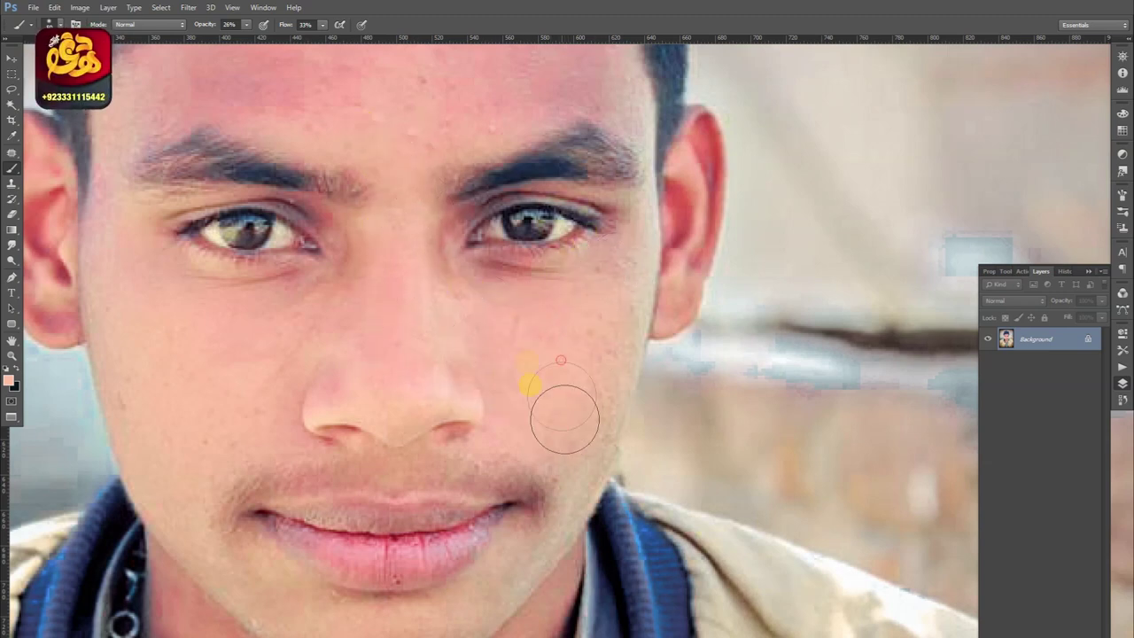
Paint soft skin tone over the neck and dab it onto the forehead.
scroll(434, 496, down, 3)
scroll(128, 381, down, 3)
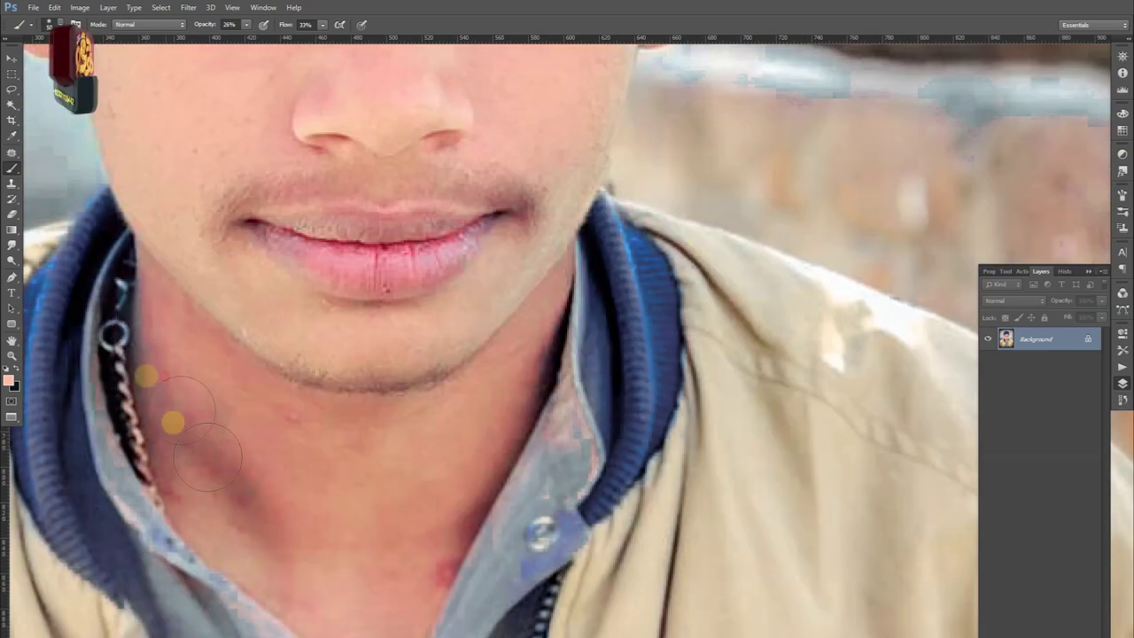
drag(207, 459, 394, 521)
scroll(394, 521, down, 3)
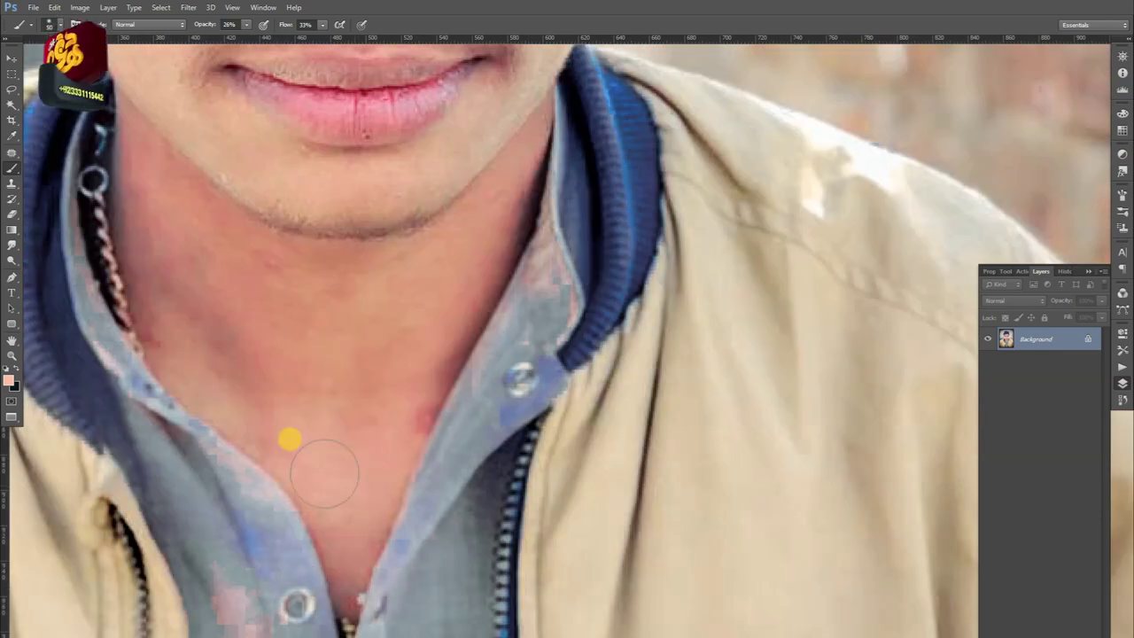
scroll(306, 292, up, 10)
scroll(346, 292, up, 2)
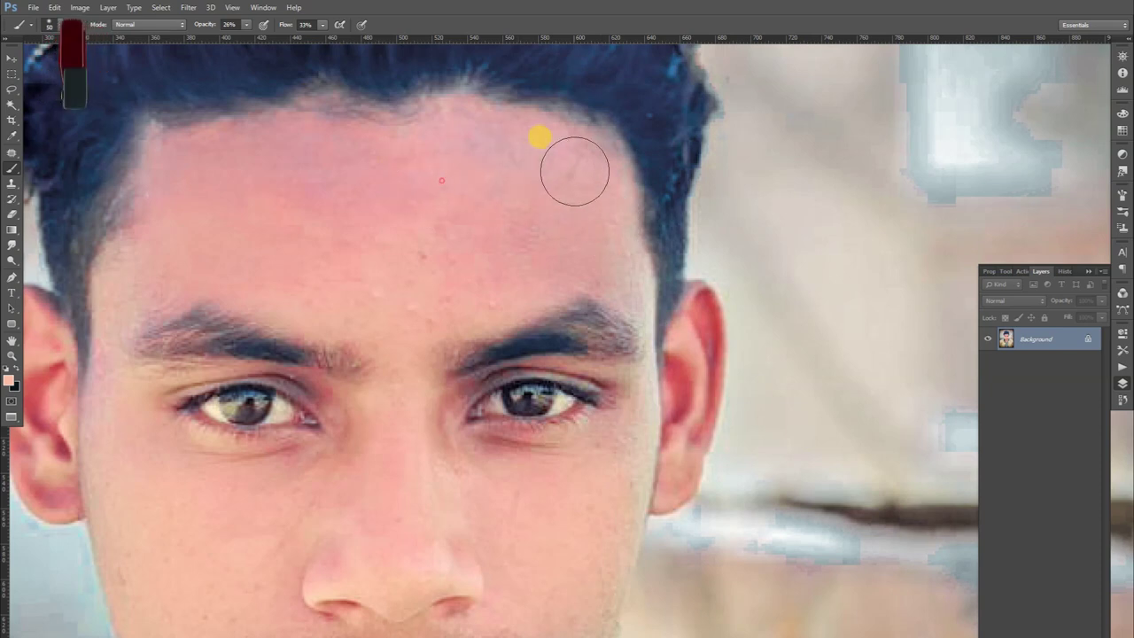
click(436, 287)
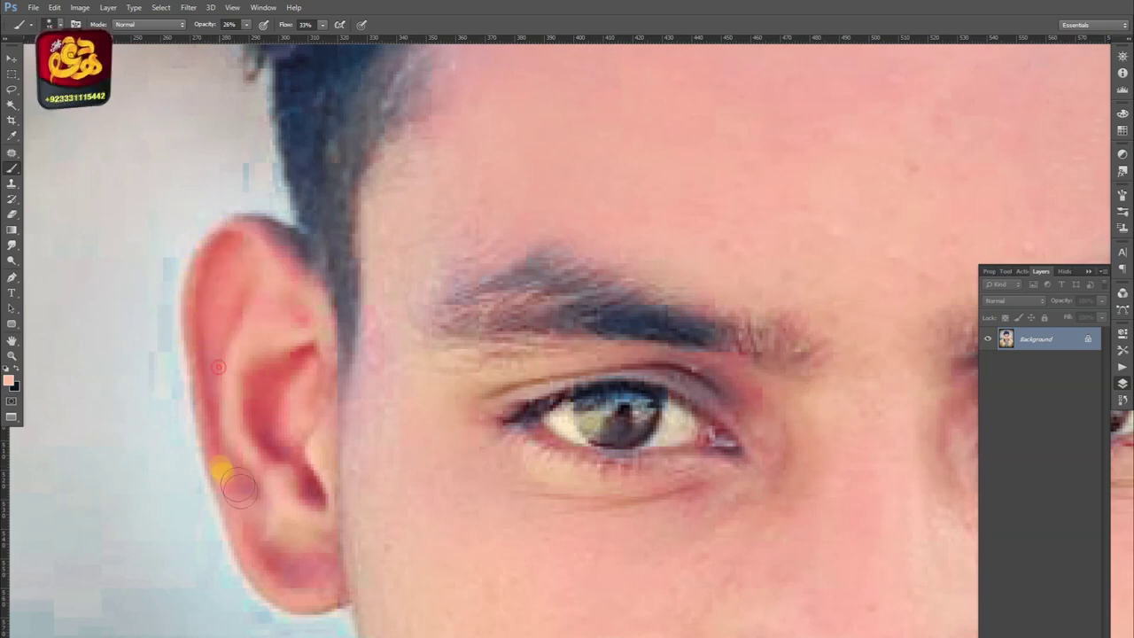
Even out the colour of both ears and soften the dark area under the eye.
mouse_move(244, 252)
mouse_down()
mouse_move(327, 552)
mouse_move(268, 428)
mouse_move(294, 324)
mouse_up()
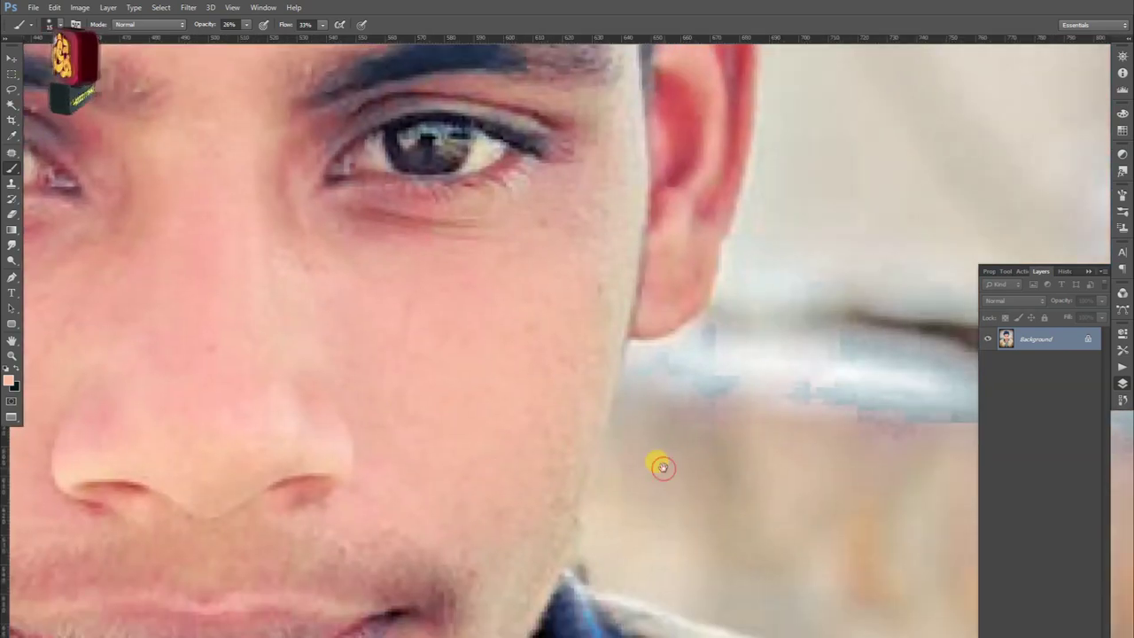
mouse_move(644, 352)
mouse_down()
mouse_move(640, 254)
mouse_move(683, 144)
mouse_move(688, 212)
mouse_move(668, 375)
mouse_up()
key(z)
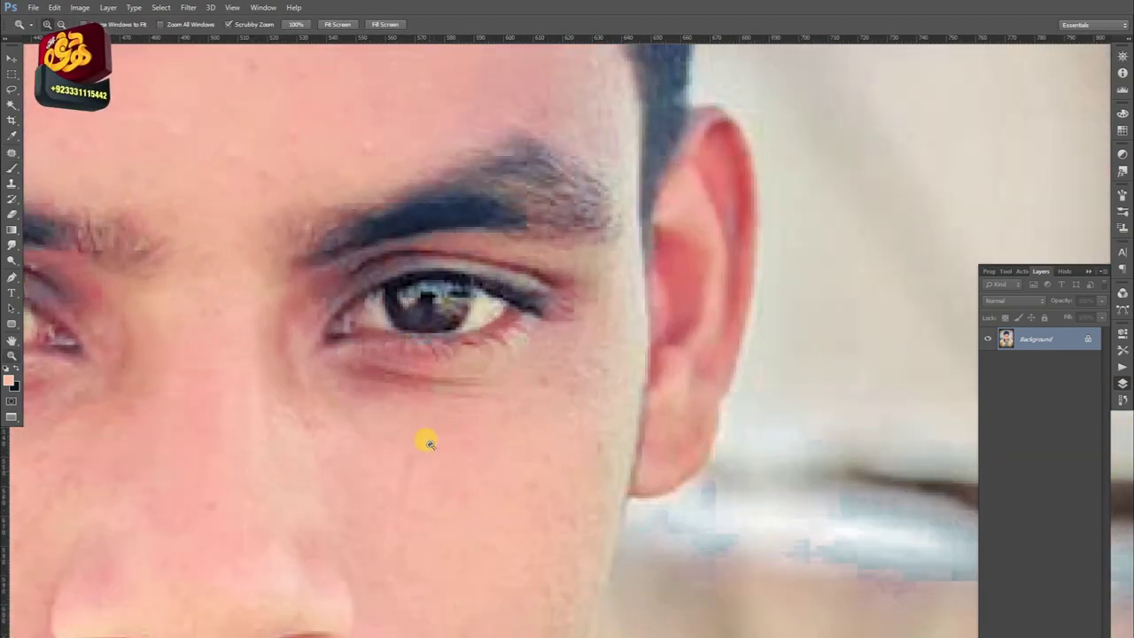
key(b)
mouse_move(438, 381)
mouse_down()
mouse_move(357, 385)
mouse_move(472, 379)
mouse_up()
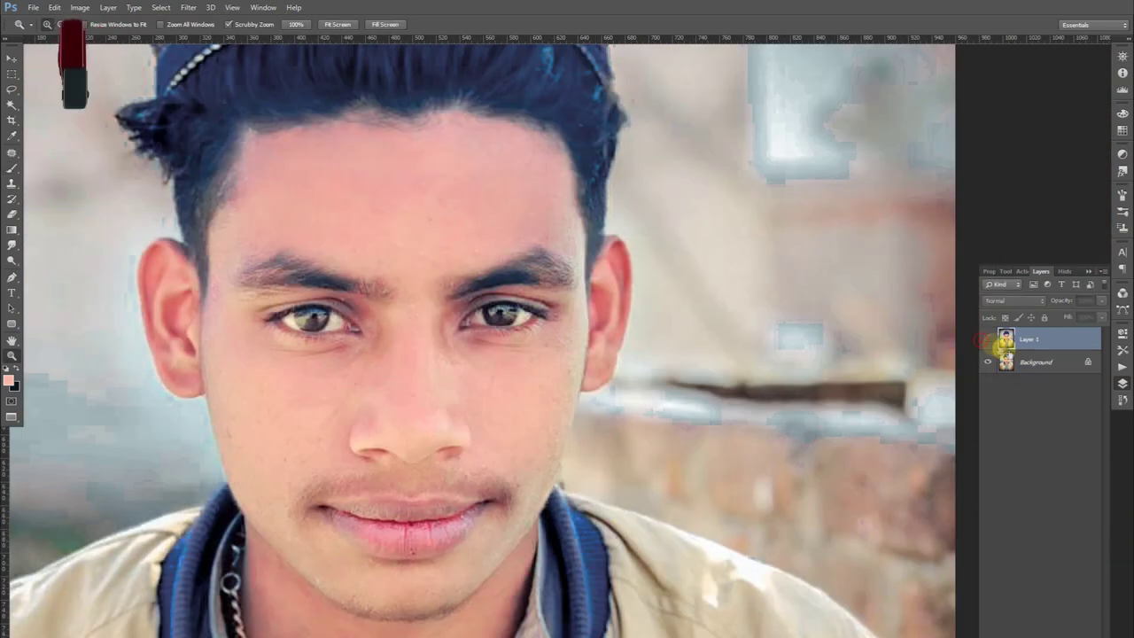
Smooth the skin on the Background layer with the Portraiture filter.
click(988, 339)
click(1037, 361)
click(189, 7)
click(390, 257)
click(610, 555)
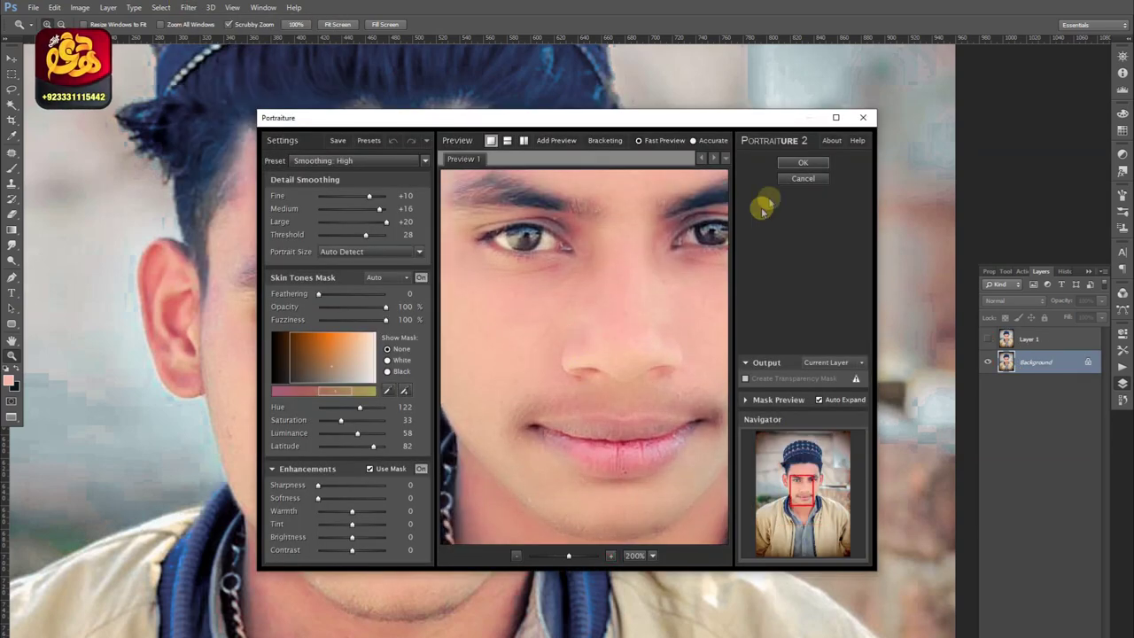
click(803, 163)
Sharpen with a 0.6 px High Pass on the copy layer, blended as Linear Light.
click(1054, 339)
click(988, 339)
click(189, 7)
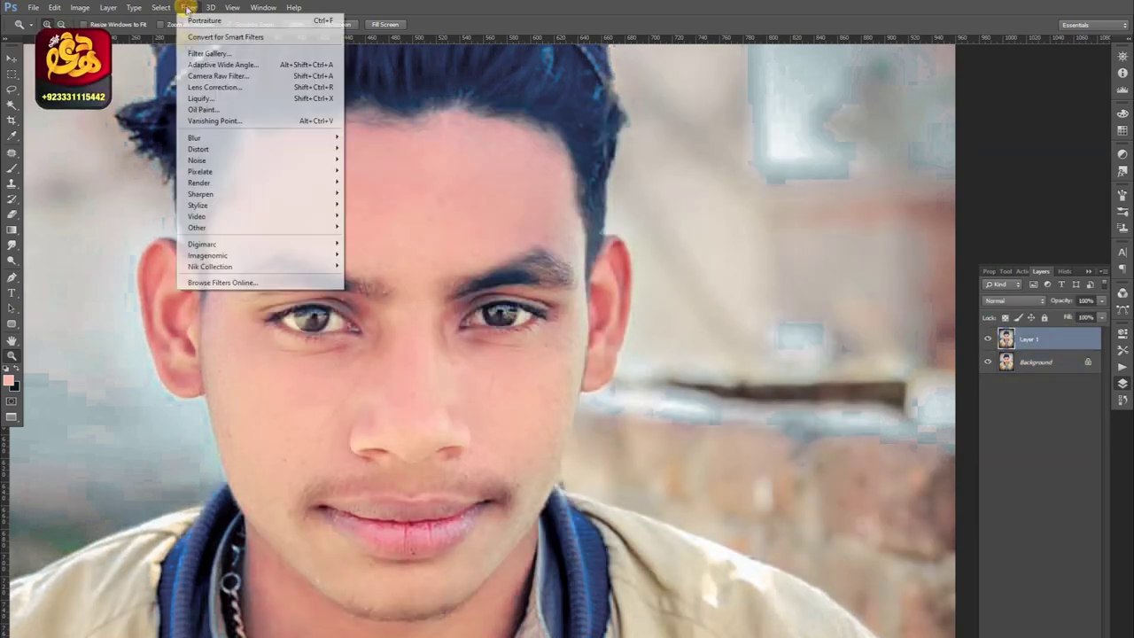
click(372, 240)
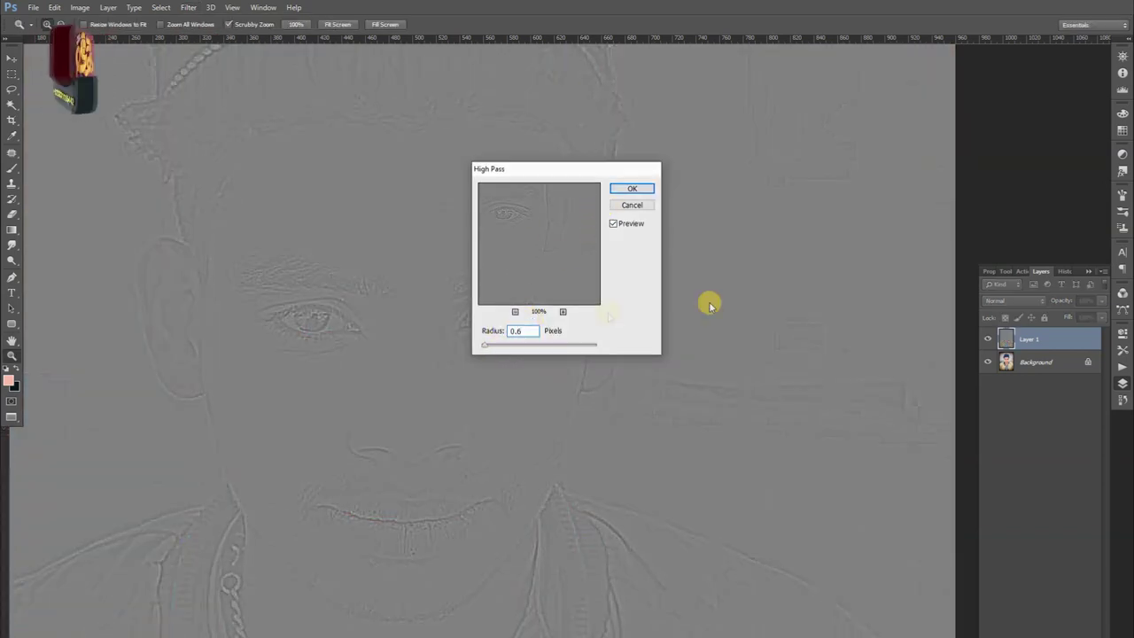
key(Return)
click(1014, 300)
click(1015, 491)
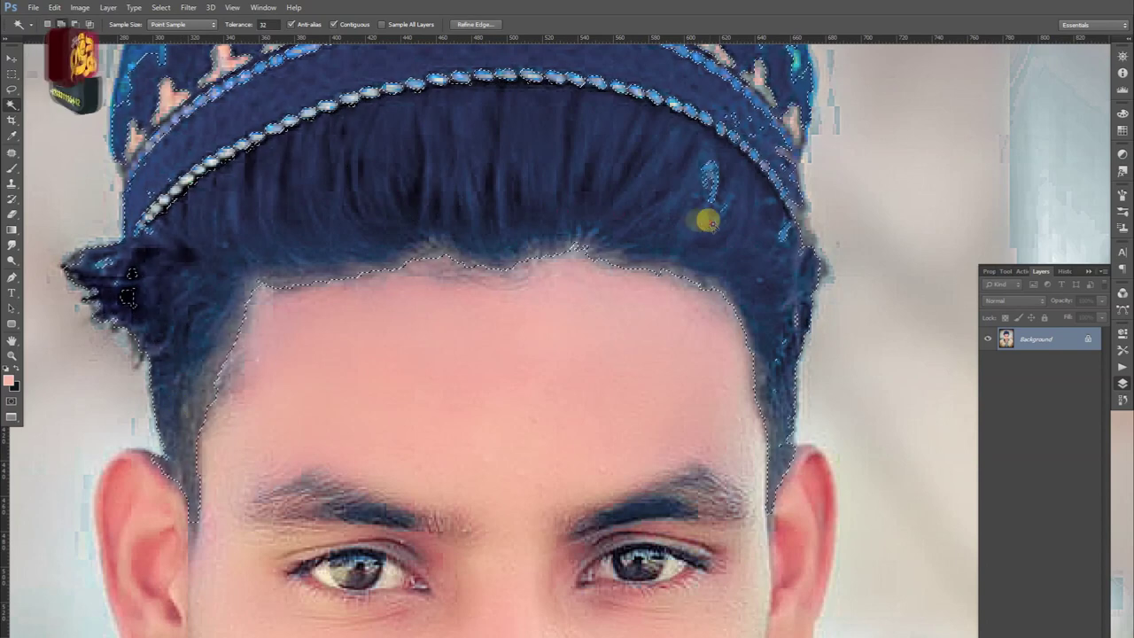
Copy the hair selection to its own layer, desaturate it and darken it with Levels.
key(ctrl+j)
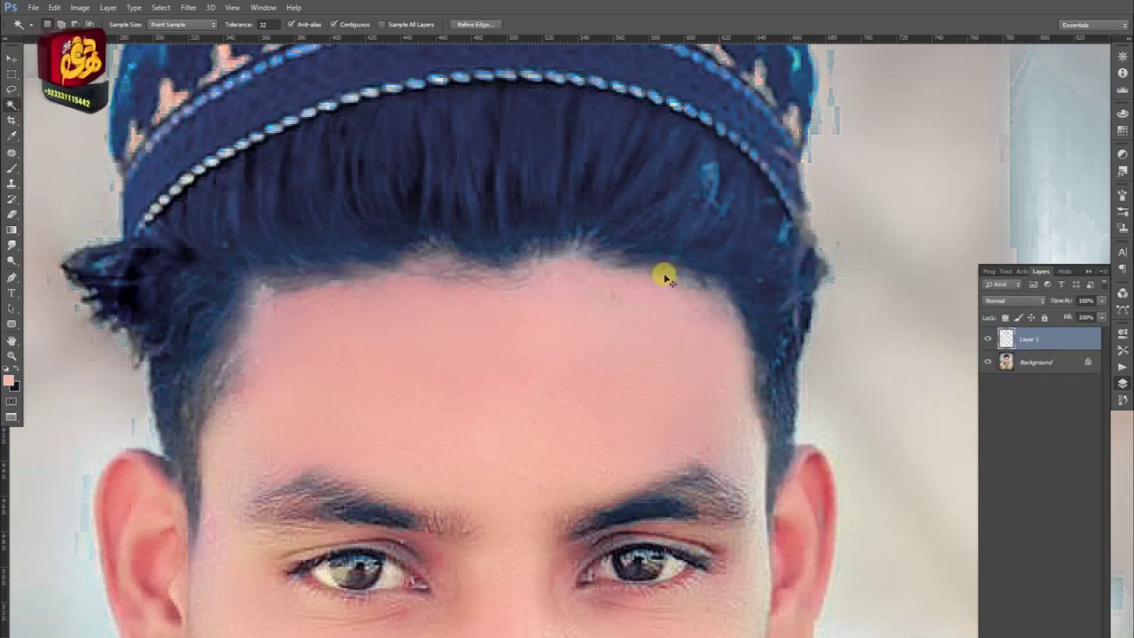
key(ctrl+u)
drag(629, 556, 549, 558)
key(Return)
key(ctrl+l)
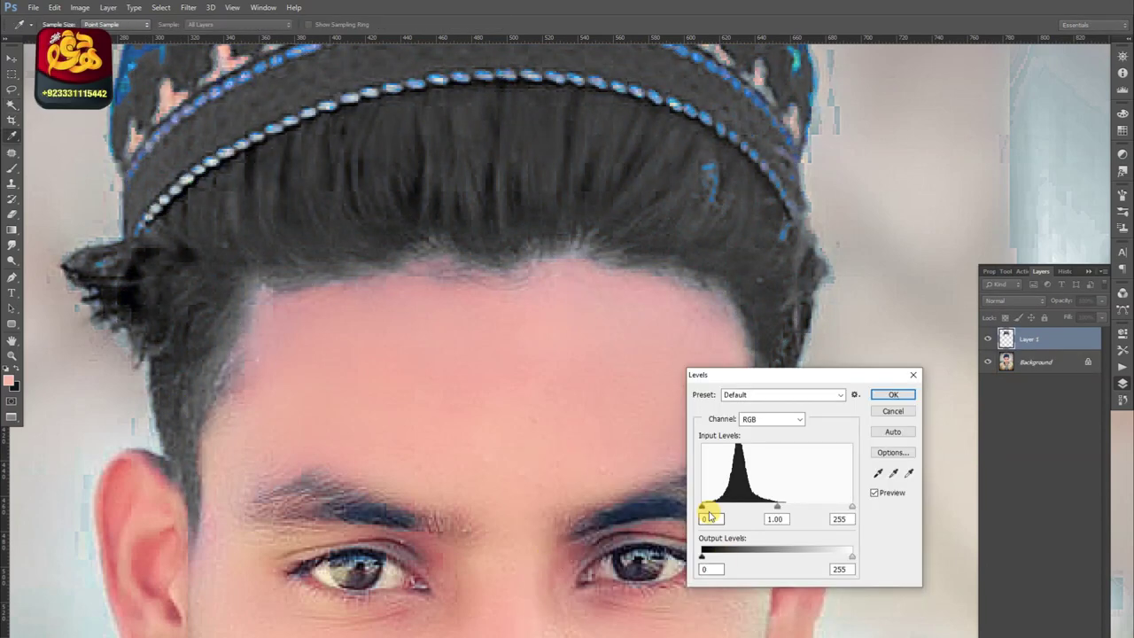
drag(704, 514, 714, 510)
key(Return)
Erase the darkened hair along the hairline and merge the hair layer into the photo.
drag(538, 413, 540, 436)
key(e)
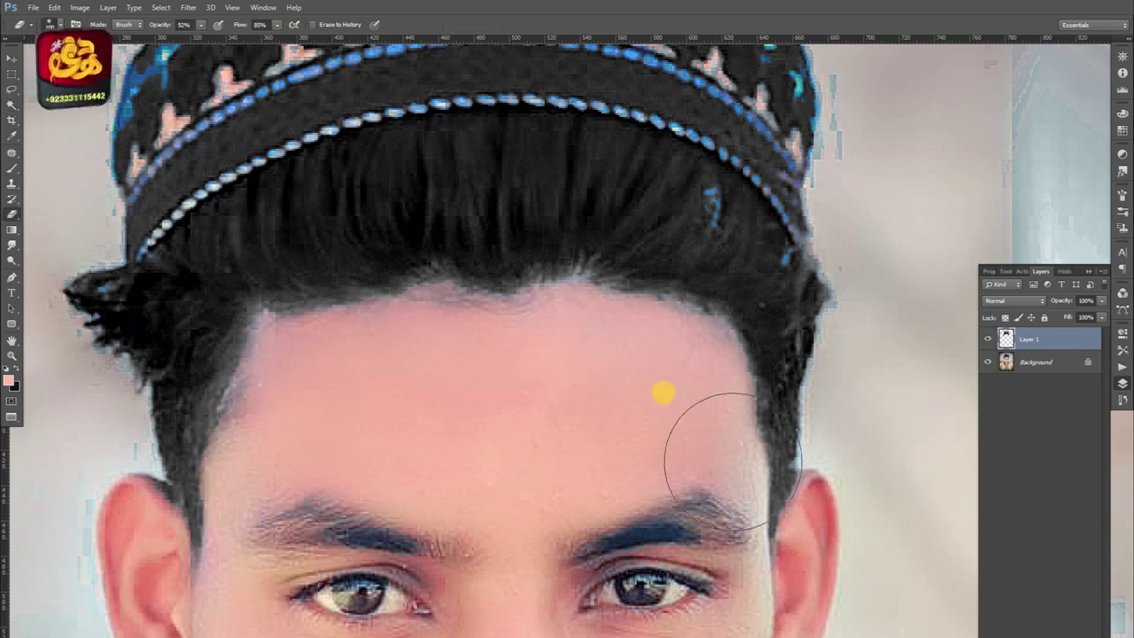
drag(647, 287, 221, 311)
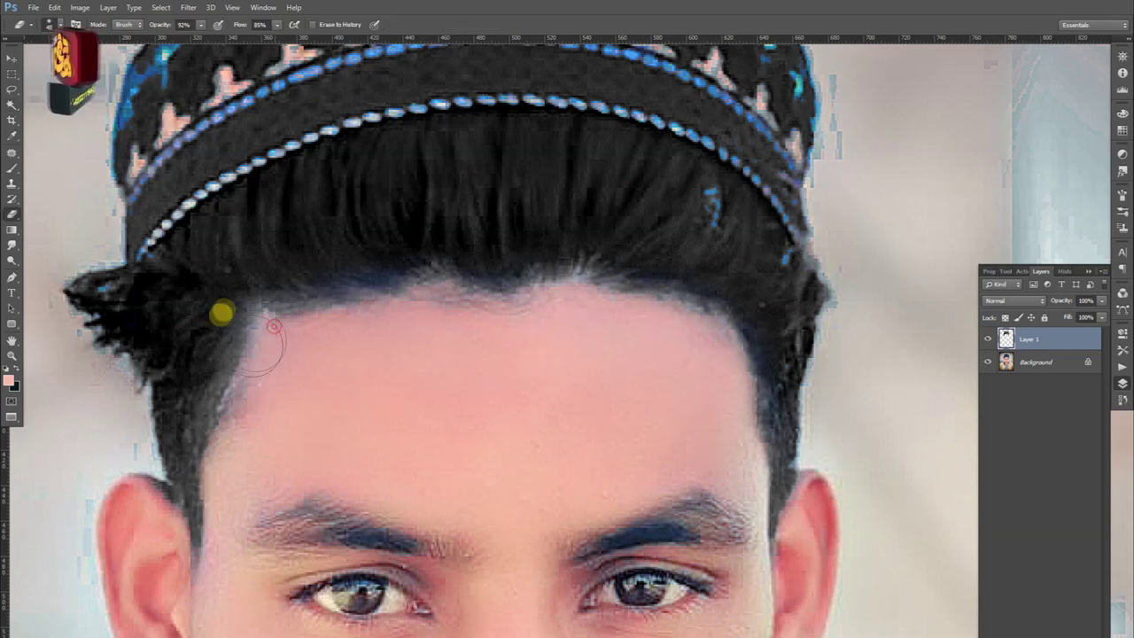
key(z)
alt+click(271, 430)
alt+click(343, 378)
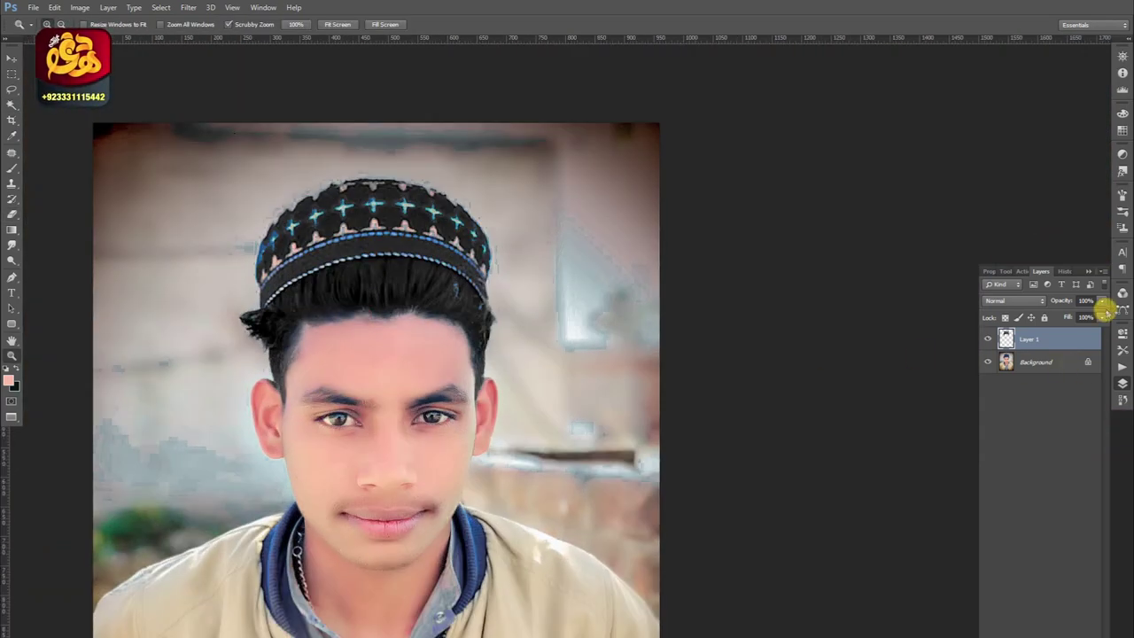
key(ctrl+e)
Duplicate the photo and make the copy a darker greyscale layer with Levels.
click(337, 375)
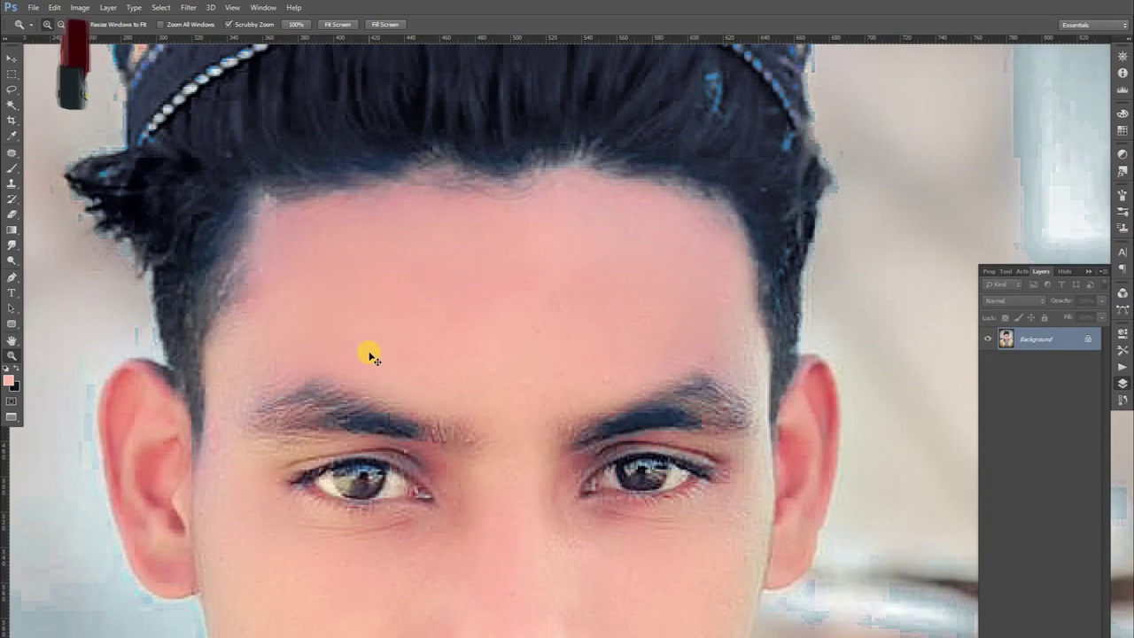
key(ctrl+j)
key(ctrl+u)
drag(628, 557, 431, 519)
key(Return)
key(ctrl+l)
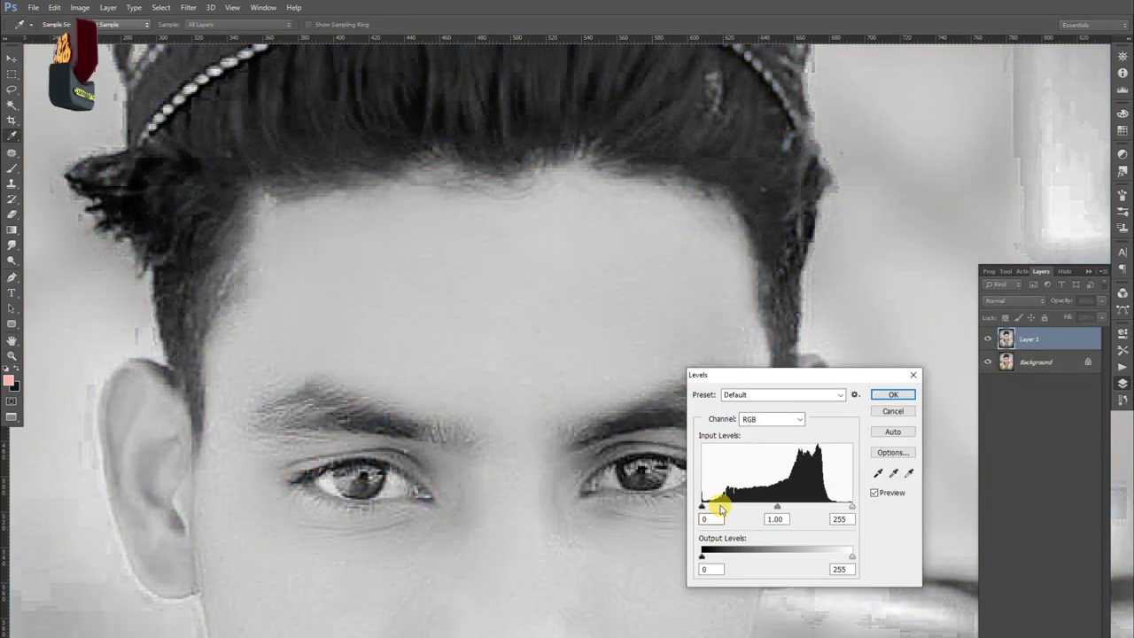
click(893, 394)
Place a colour copy on top and erase it over both eyebrows and irises.
click(1036, 361)
key(ctrl+j)
drag(1035, 363, 1034, 337)
key(e)
mouse_move(689, 420)
mouse_down()
mouse_move(580, 440)
mouse_move(695, 406)
mouse_up()
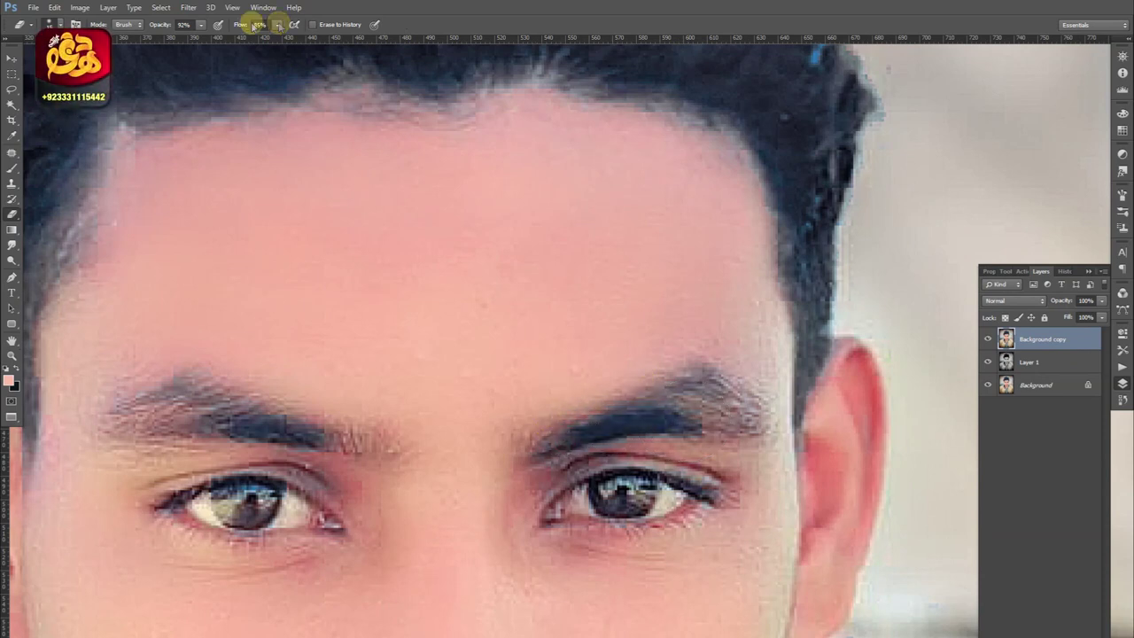
drag(569, 417, 638, 413)
mouse_move(341, 434)
mouse_down()
mouse_move(178, 405)
mouse_move(219, 390)
mouse_up()
drag(560, 484, 700, 477)
drag(313, 486, 209, 502)
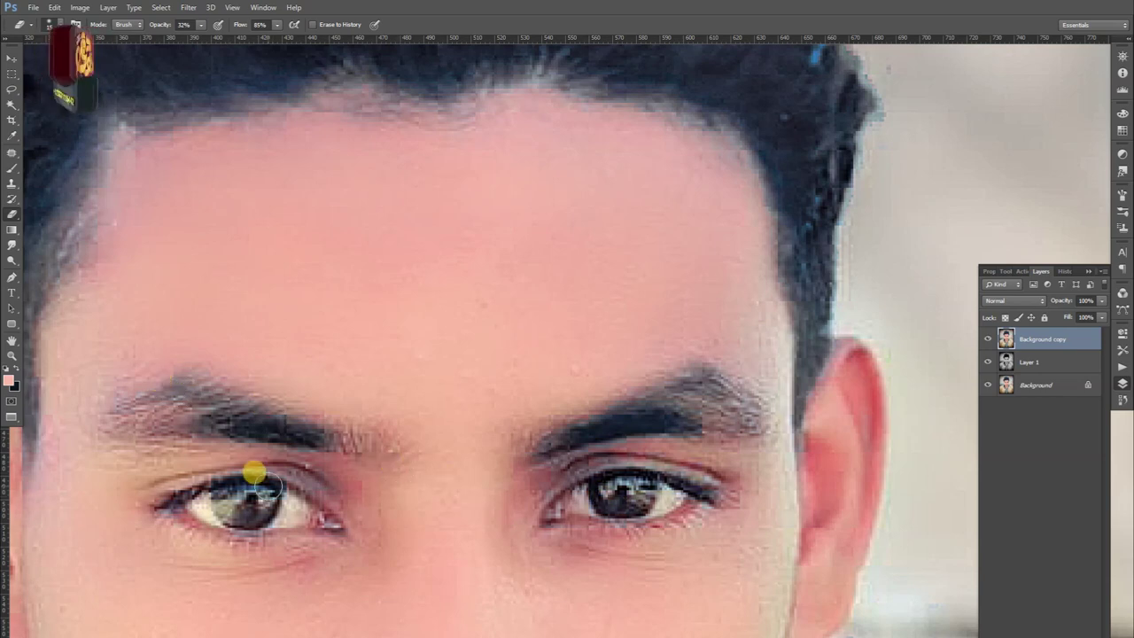
Flatten the image into one Background layer and zoom in on the jacket shoulder.
key(z)
alt+click(408, 283)
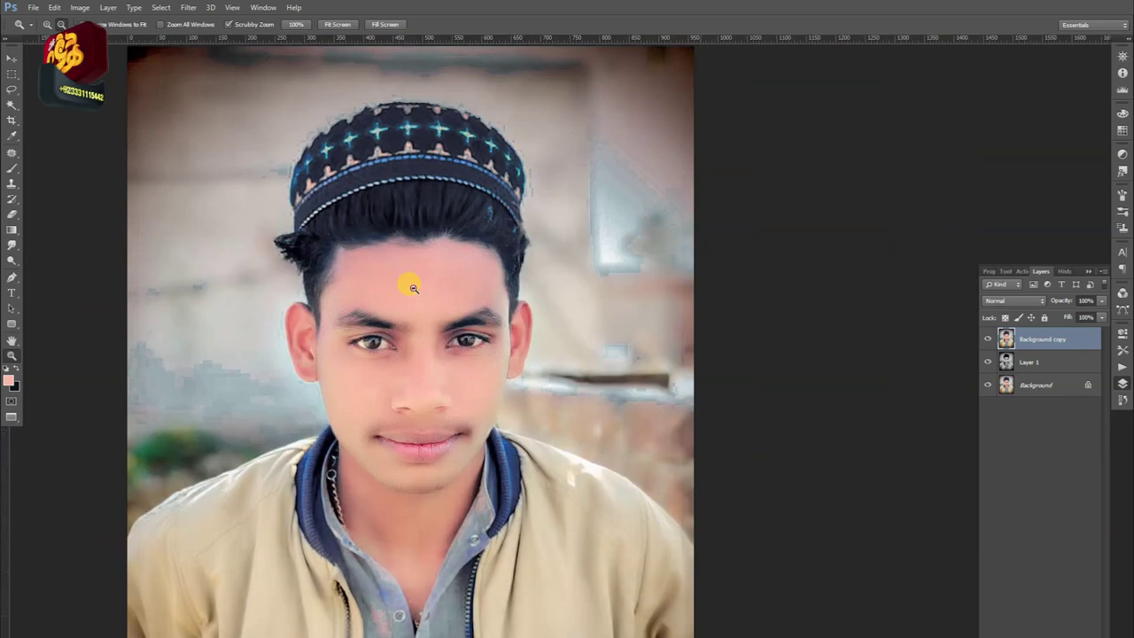
key(ctrl+shift+e)
click(316, 329)
click(275, 448)
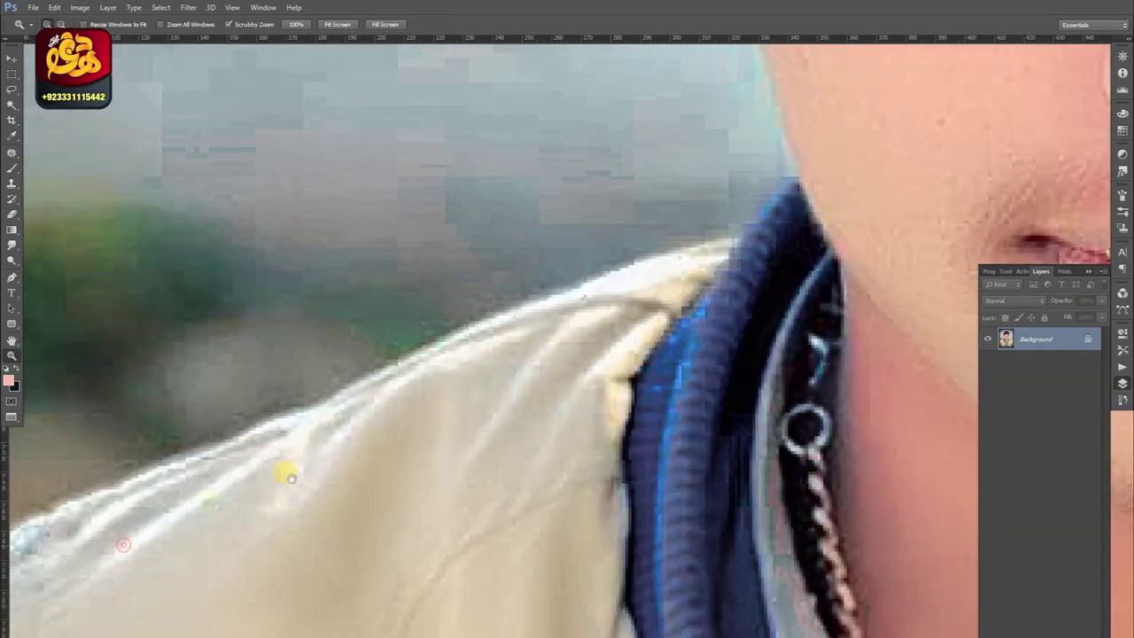
click(283, 468)
Save the retouched photo as a JPEG, accepting the JPEG options.
key(ctrl+s)
click(636, 193)
key(ctrl+shift+s)
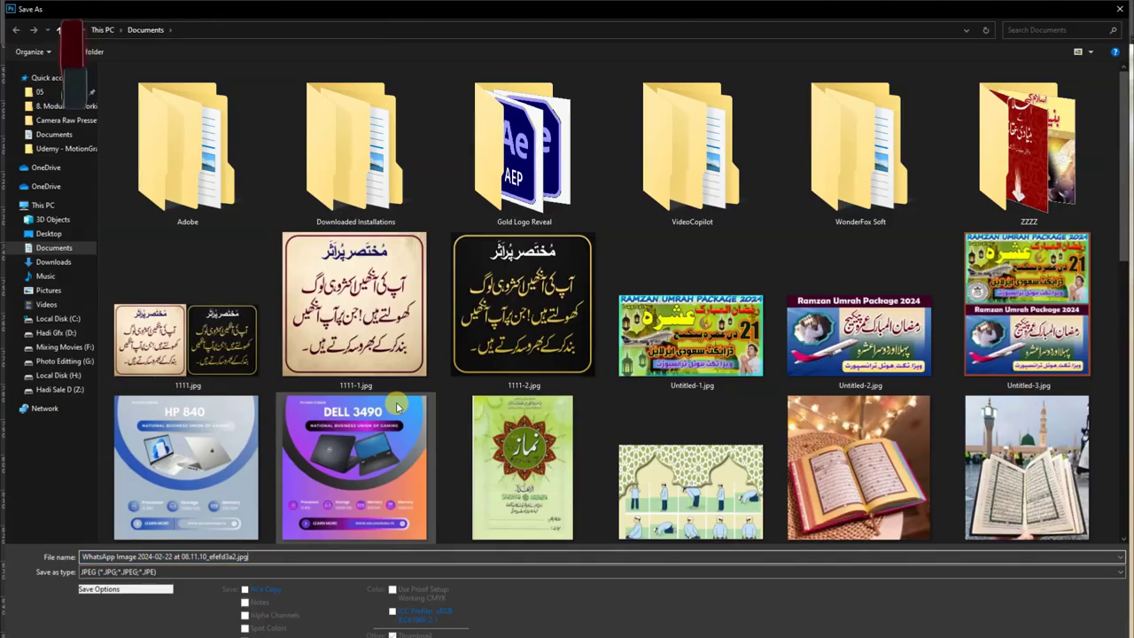
key(Return)
key(Return)
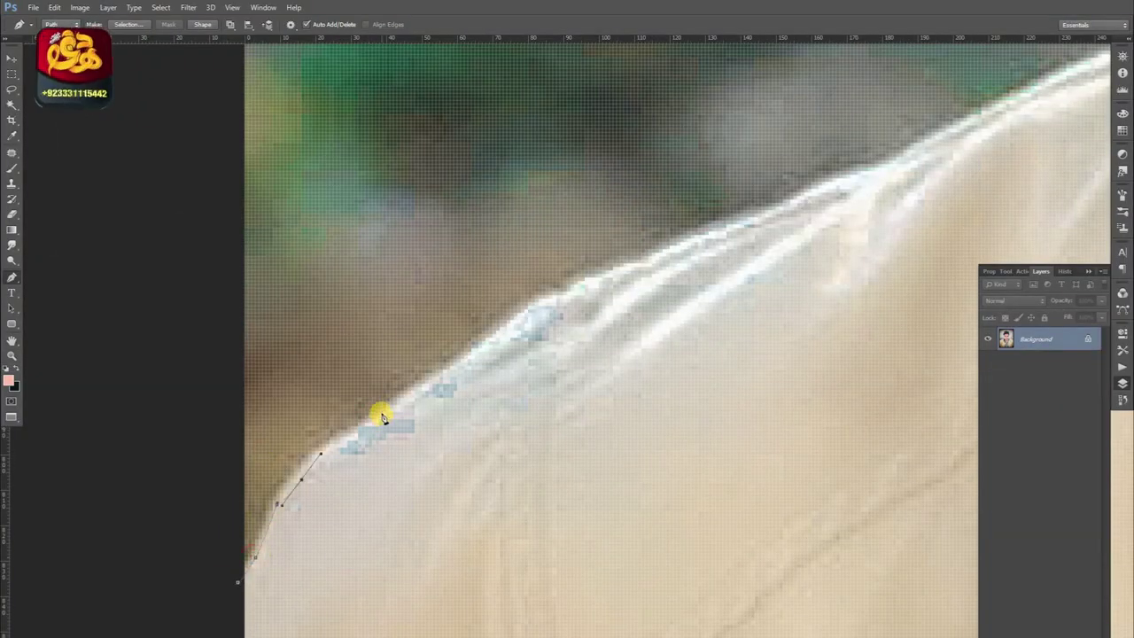
Add pen anchors along the shoulder edge and curve the path around the ear's lower edge.
drag(809, 204, 395, 393)
click(382, 363)
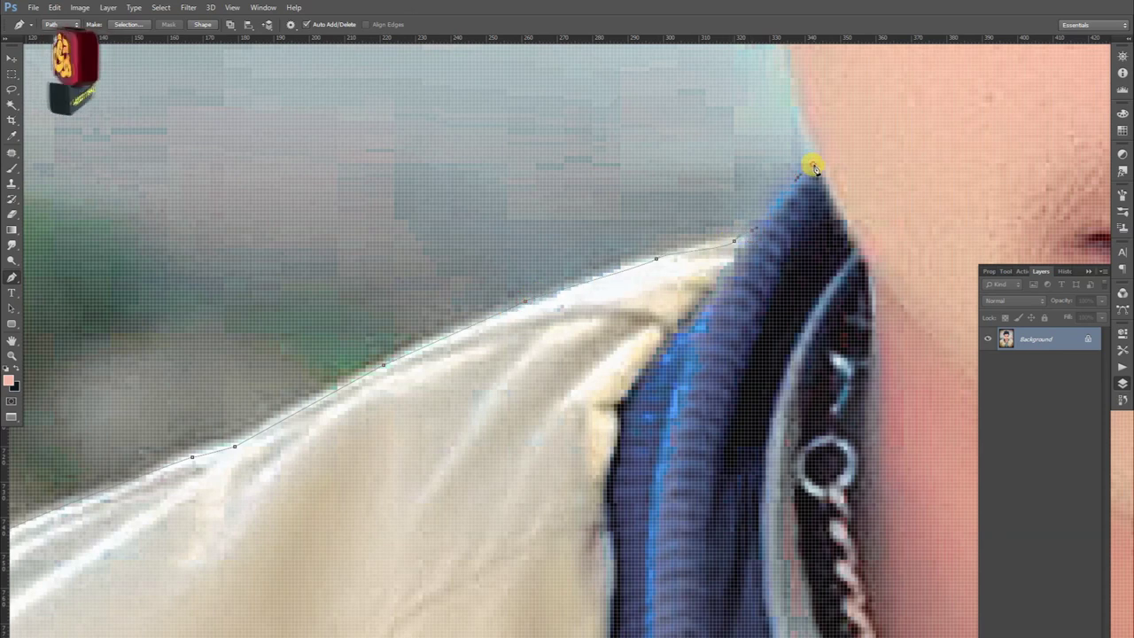
drag(815, 168, 655, 487)
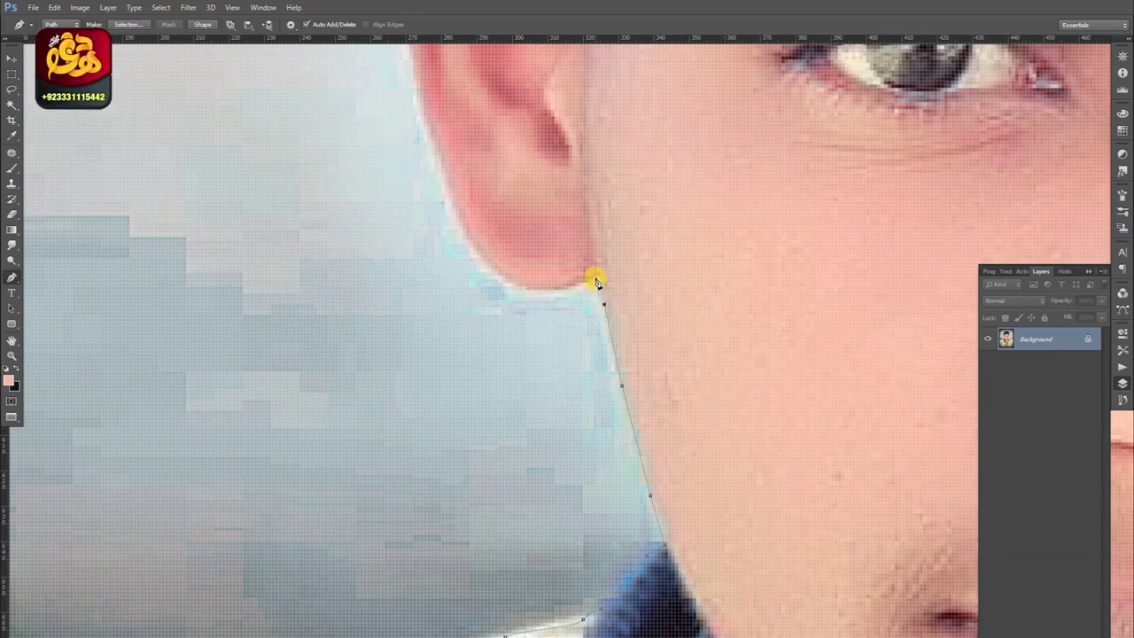
drag(596, 282, 493, 493)
drag(414, 427, 400, 335)
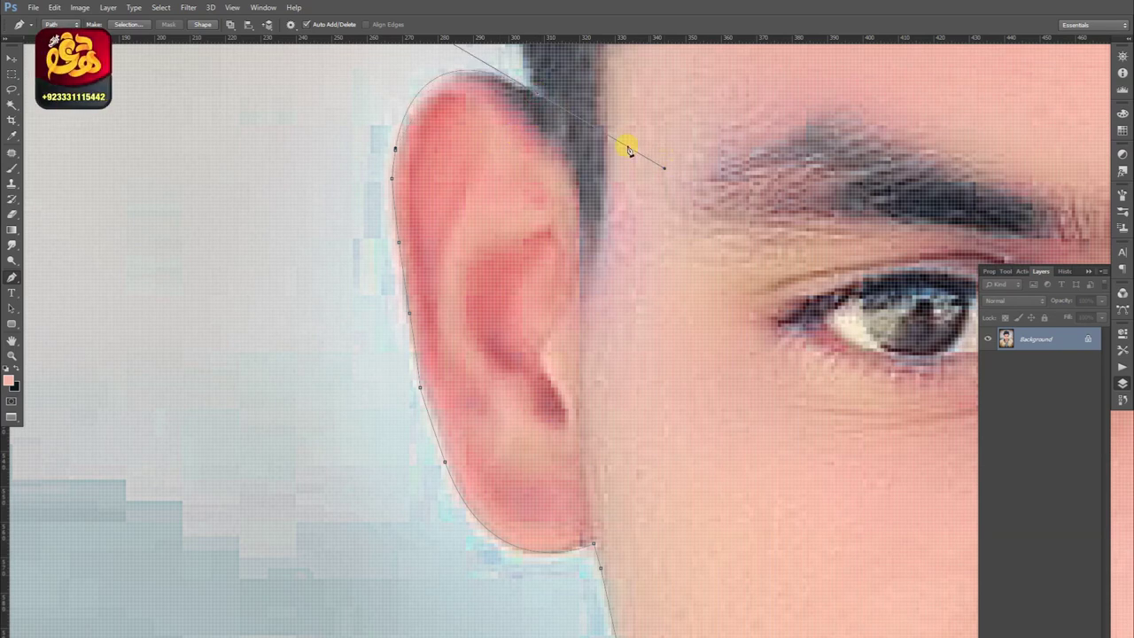
Continue the pen outline up past the side hair tuft and along the cap's edge.
drag(531, 81, 558, 431)
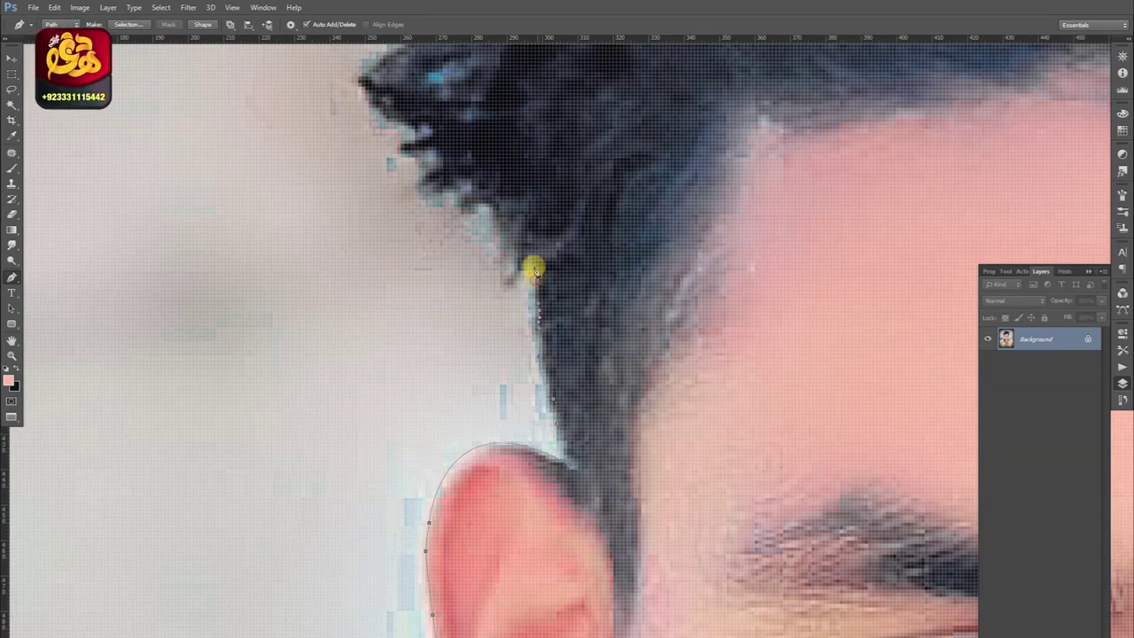
drag(534, 270, 575, 450)
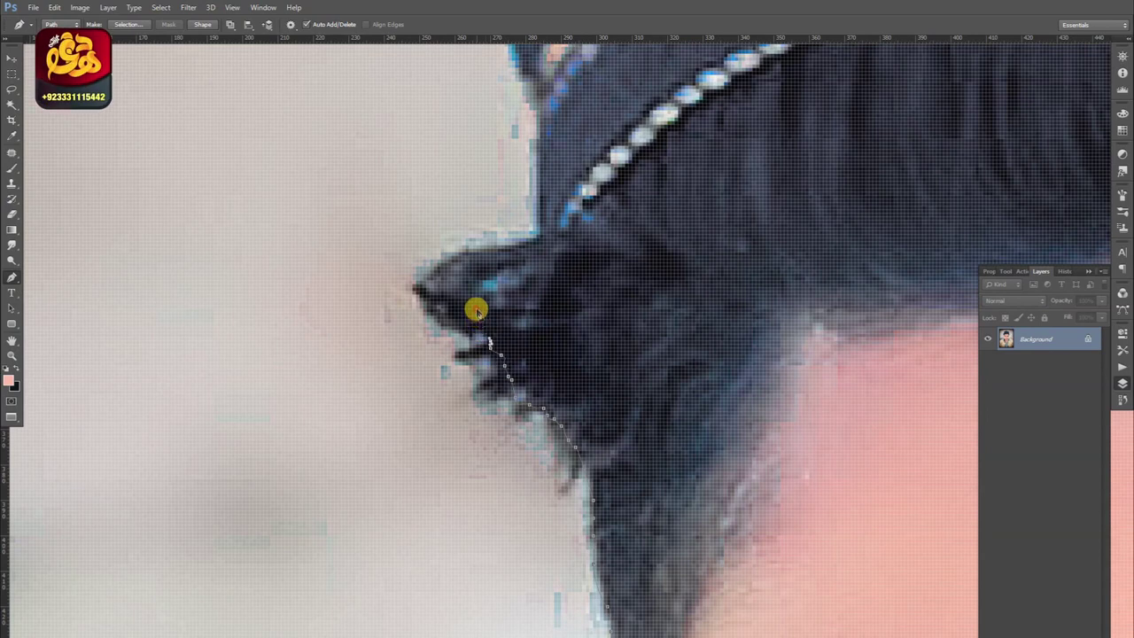
drag(540, 234, 551, 448)
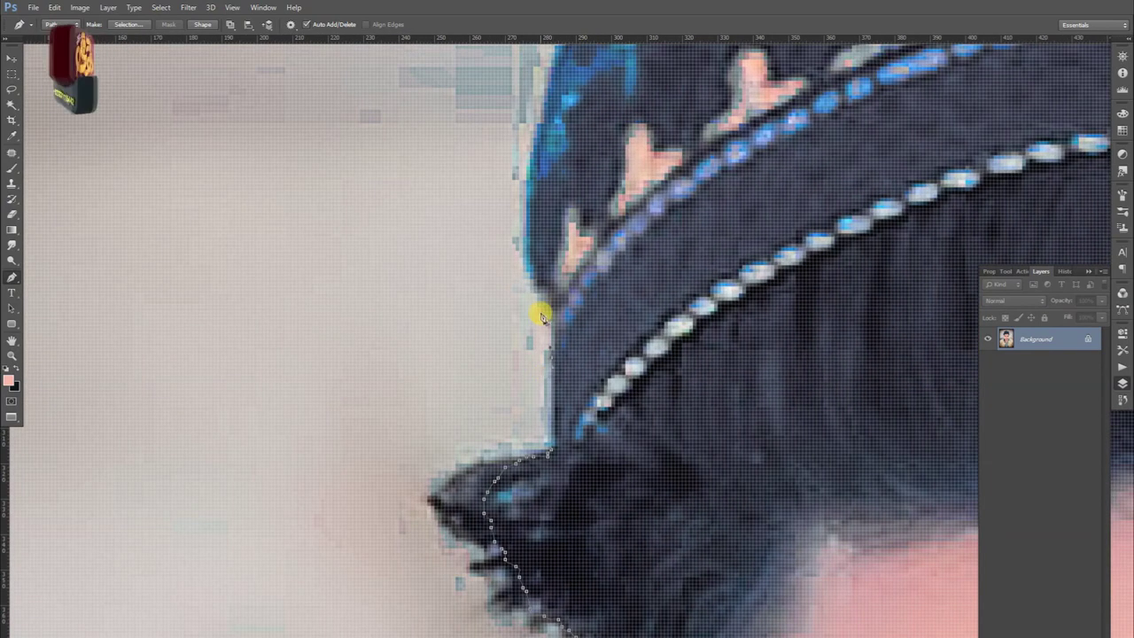
mouse_move(532, 266)
mouse_down()
mouse_move(481, 410)
mouse_move(532, 296)
mouse_up()
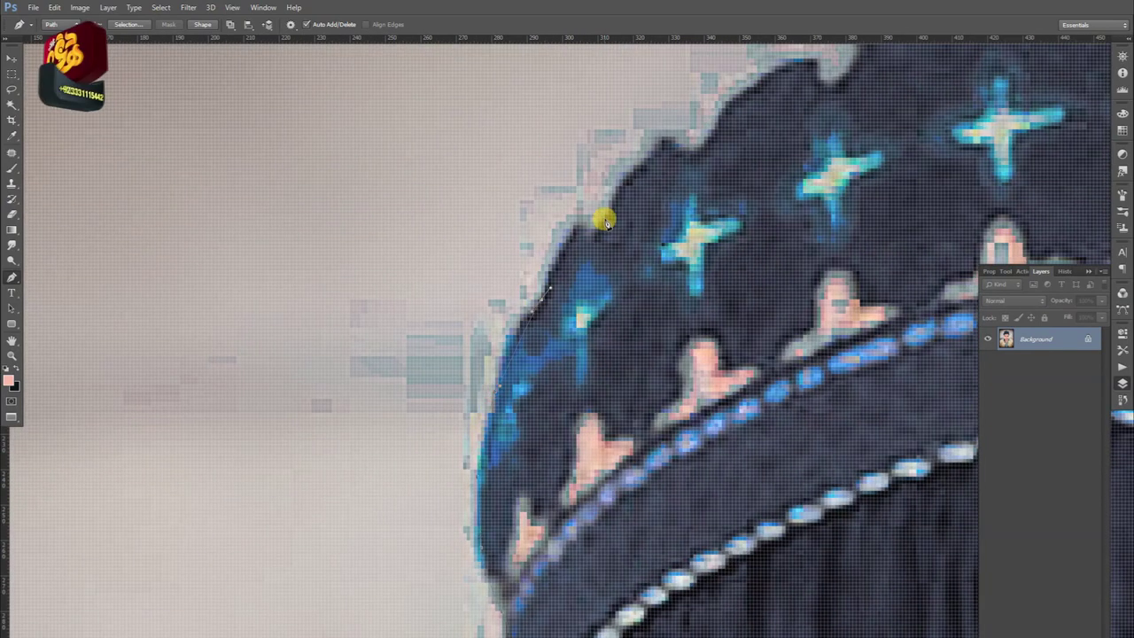
drag(599, 218, 422, 355)
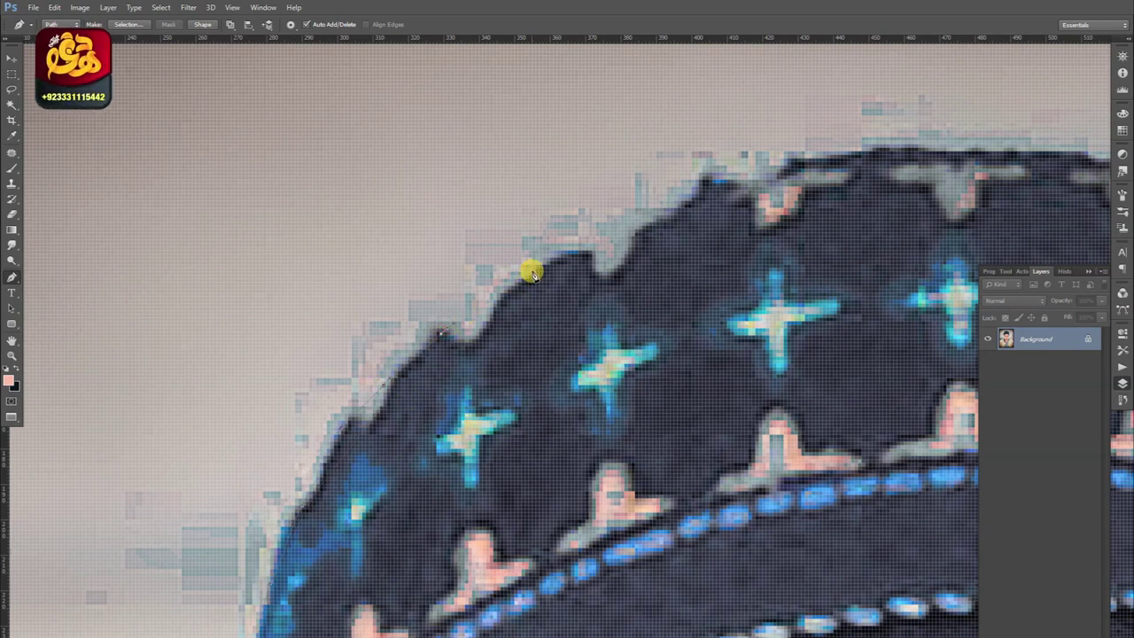
drag(898, 144, 523, 169)
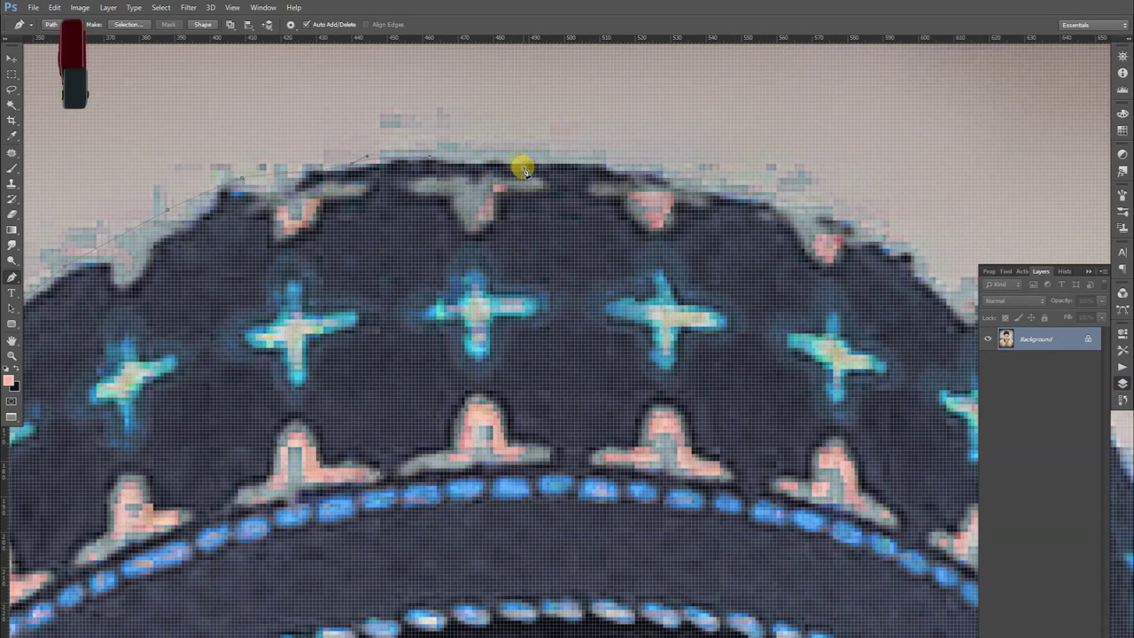
drag(636, 169, 359, 142)
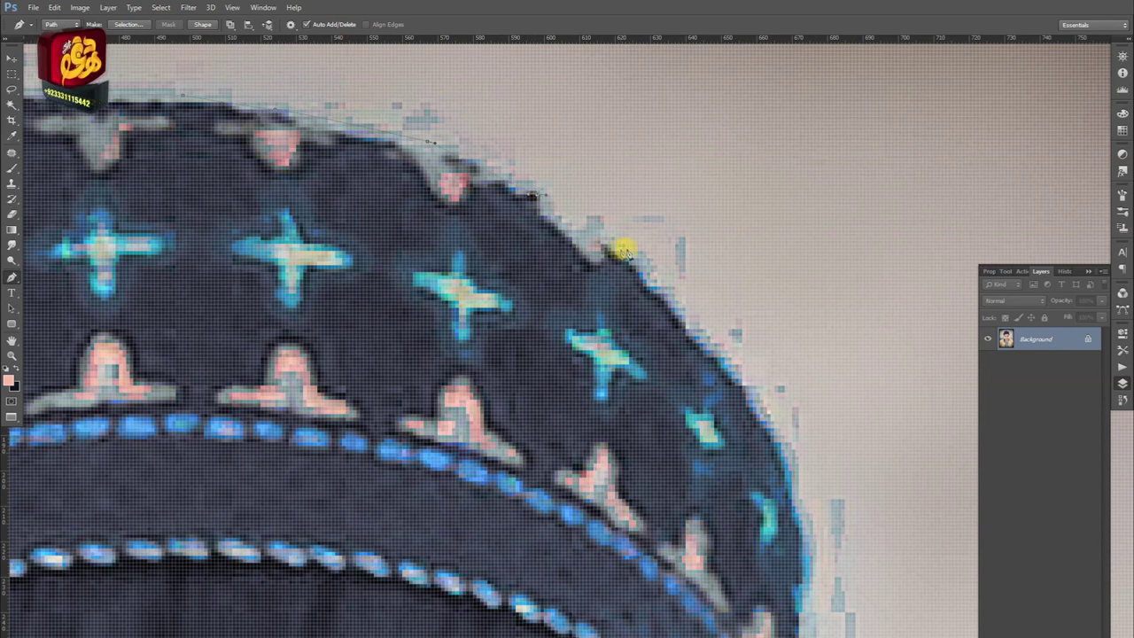
Extend the path around the ear top, below the jaw and along the collar edge.
scroll(809, 594, down, 5)
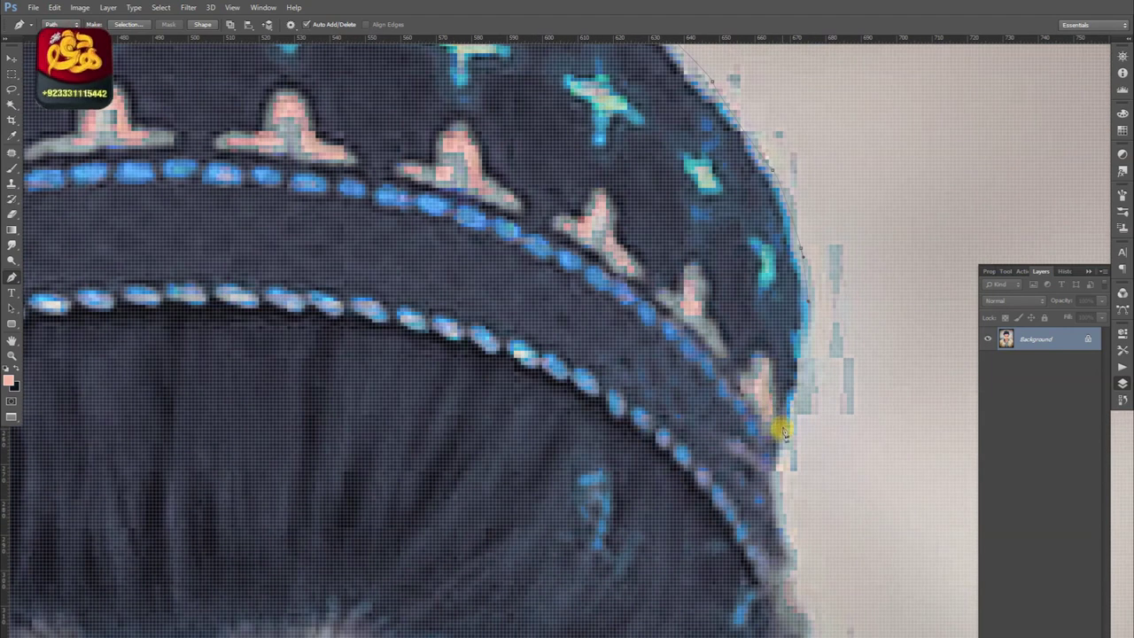
scroll(777, 539, down, 5)
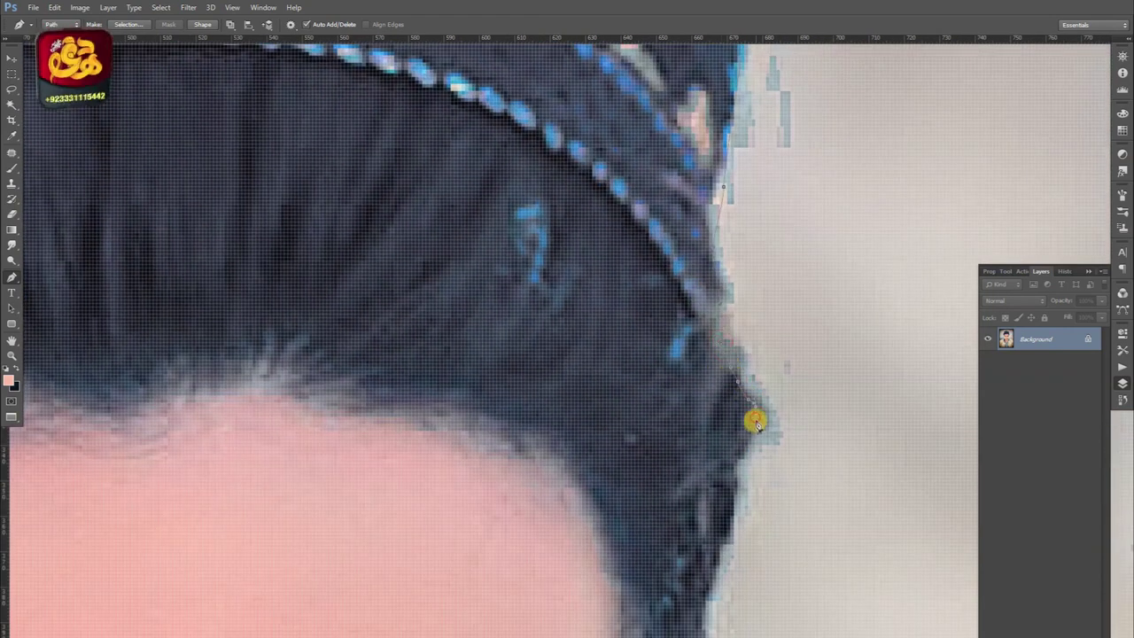
scroll(714, 595, down, 5)
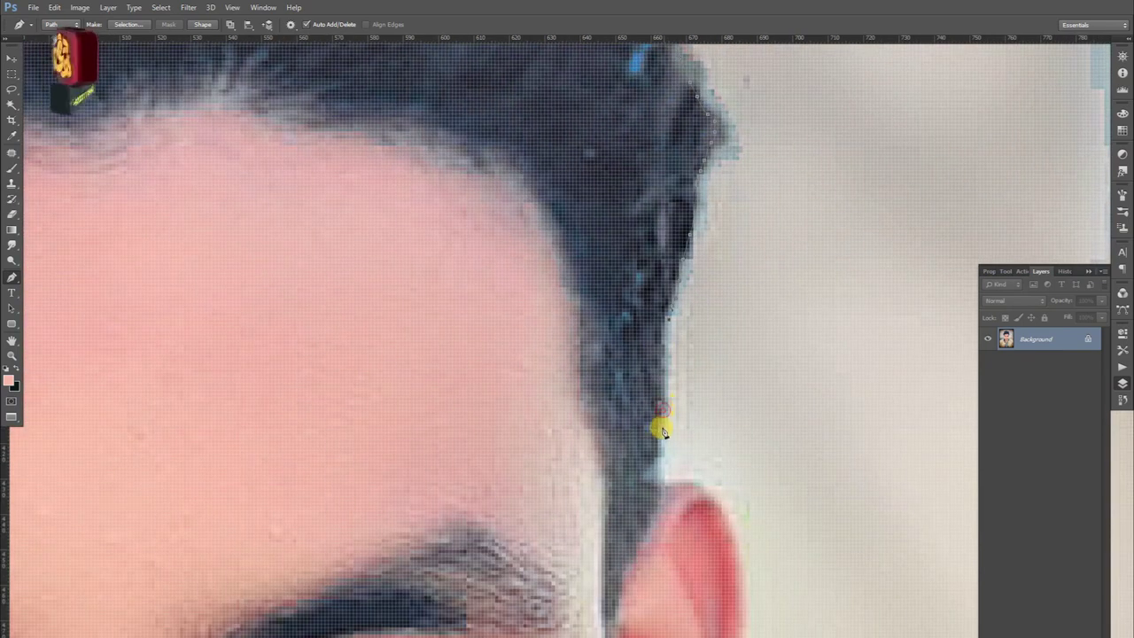
drag(747, 601, 729, 329)
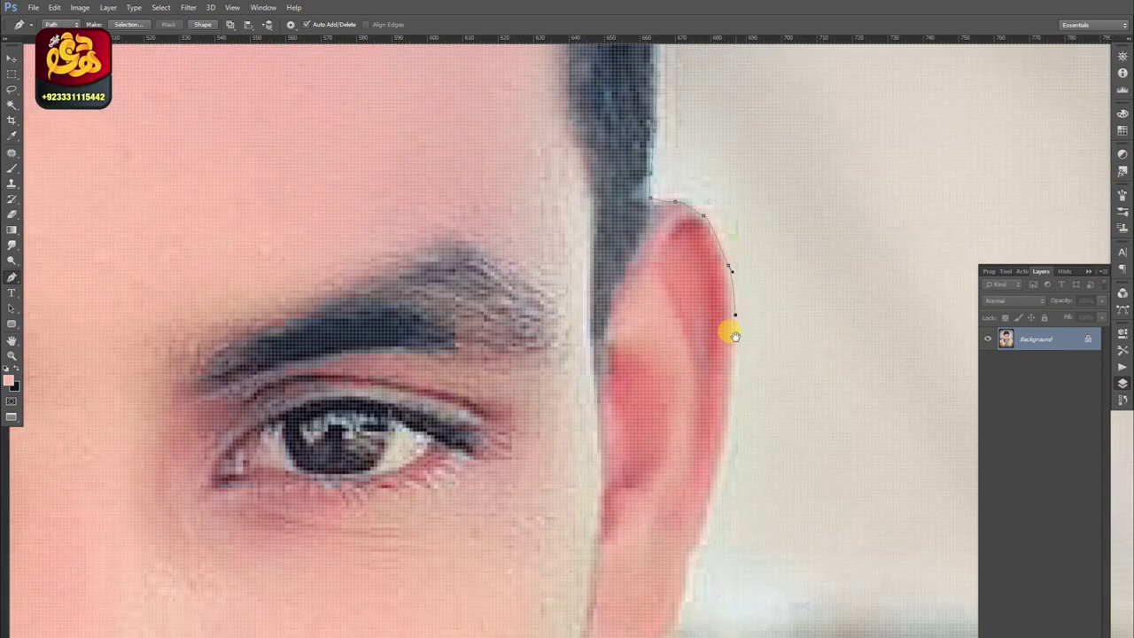
click(728, 368)
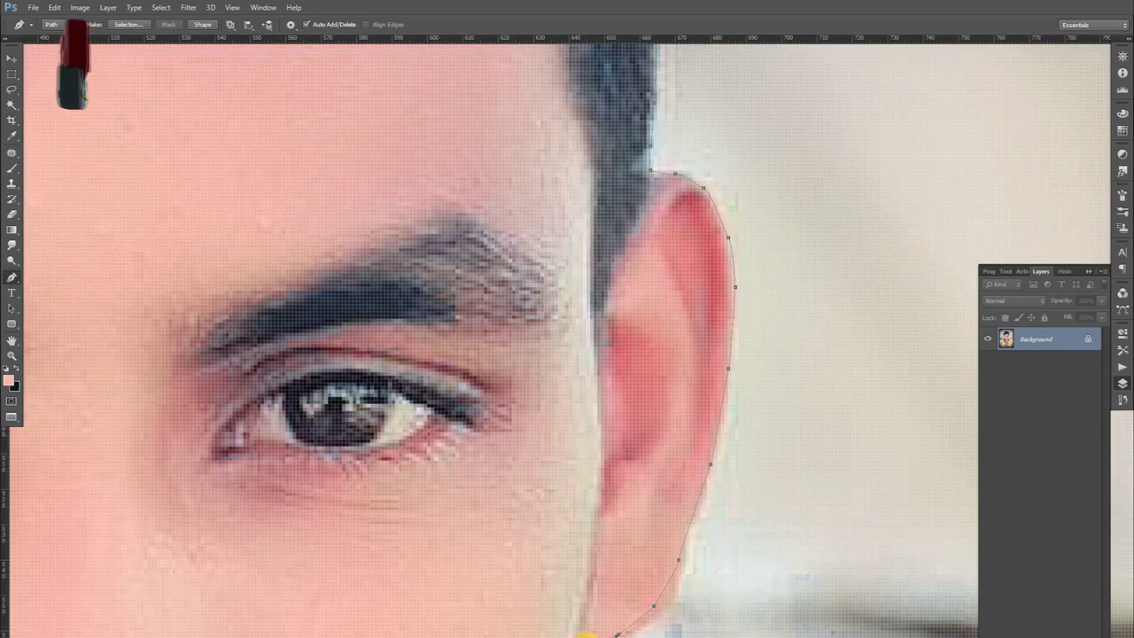
scroll(567, 307, down, 5)
click(542, 528)
click(527, 567)
scroll(538, 595, down, 4)
click(698, 443)
scroll(373, 292, down, 4)
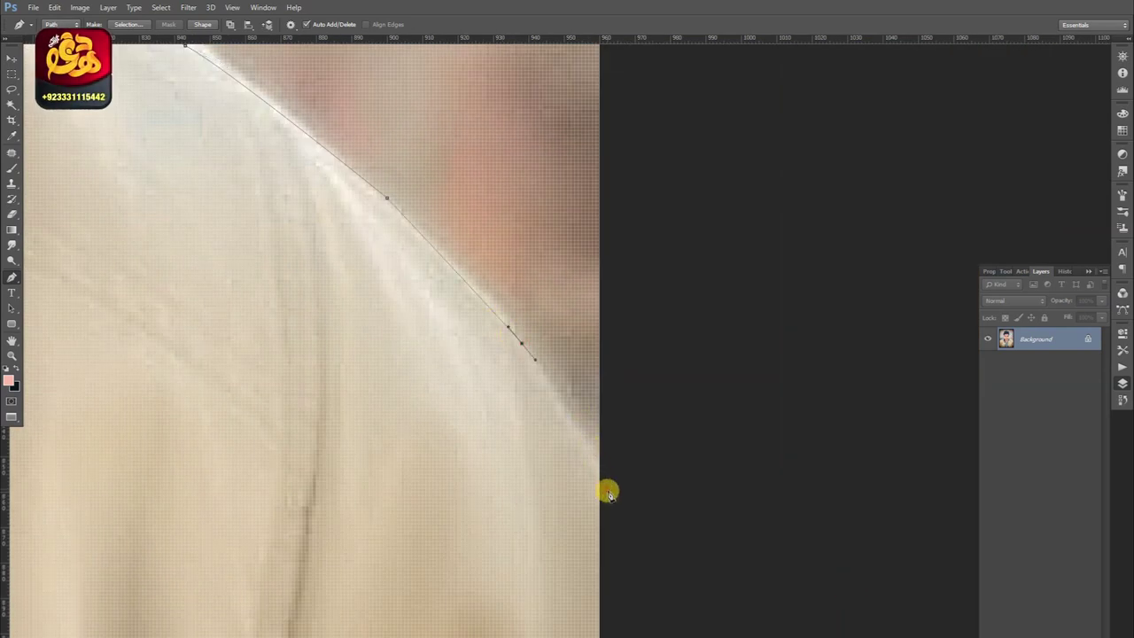
Copy the traced subject to its own feathered layer and hide the Background.
key(ctrl+Return)
key(z)
alt+click(608, 493)
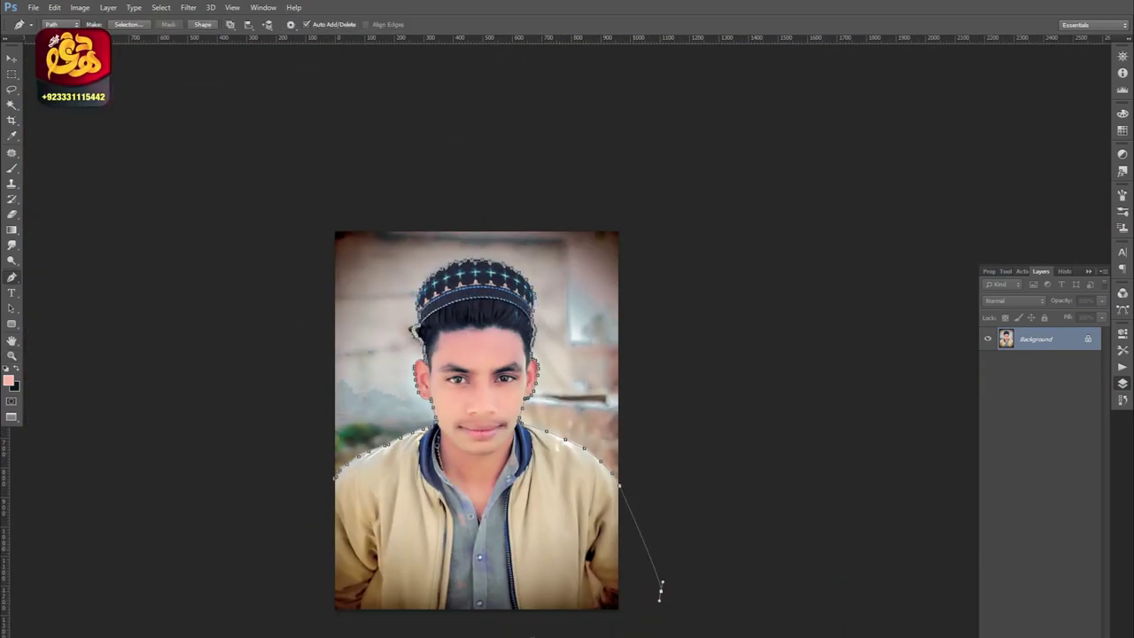
key(m)
right_click(450, 257)
click(473, 295)
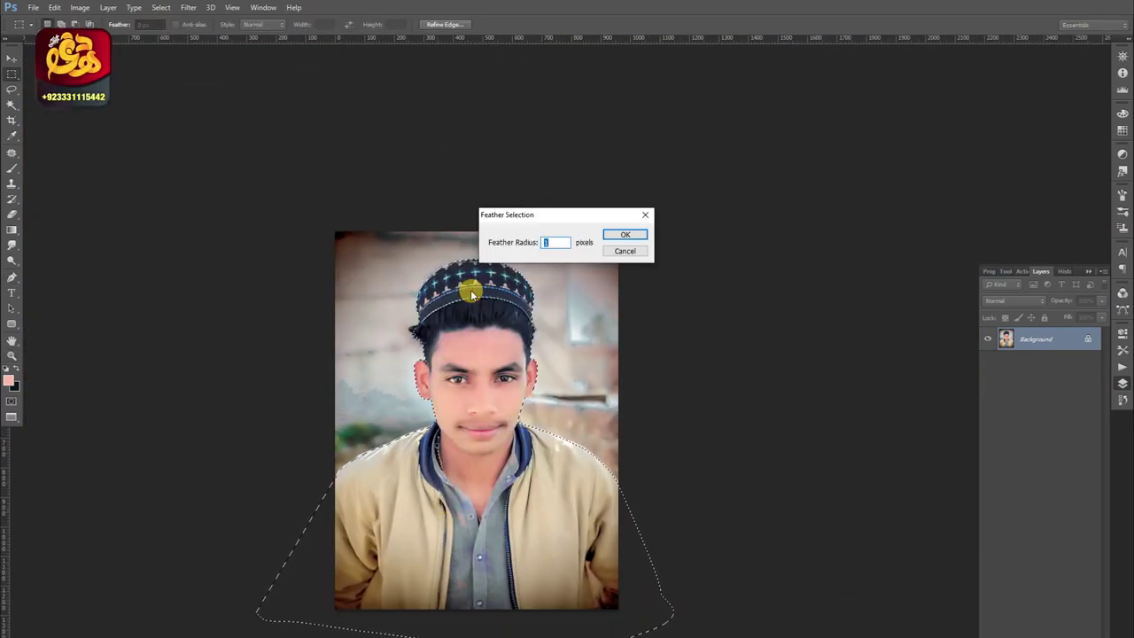
key(Return)
key(ctrl+j)
click(988, 361)
Draw a rectangular marquee over the lower part of the photo.
key(z)
click(456, 383)
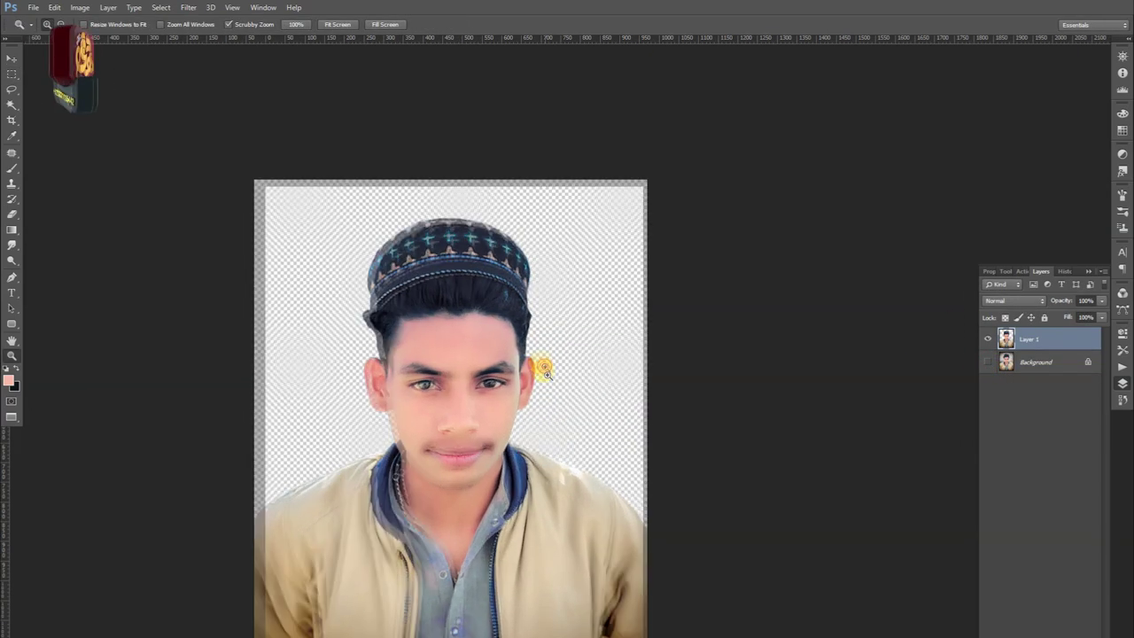
alt+click(455, 383)
key(m)
drag(153, 117, 703, 554)
right_click(443, 354)
click(468, 405)
key(Escape)
Feather the selection 199 px, copy it to a layer, apply Levels and merge down.
right_click(380, 342)
click(417, 380)
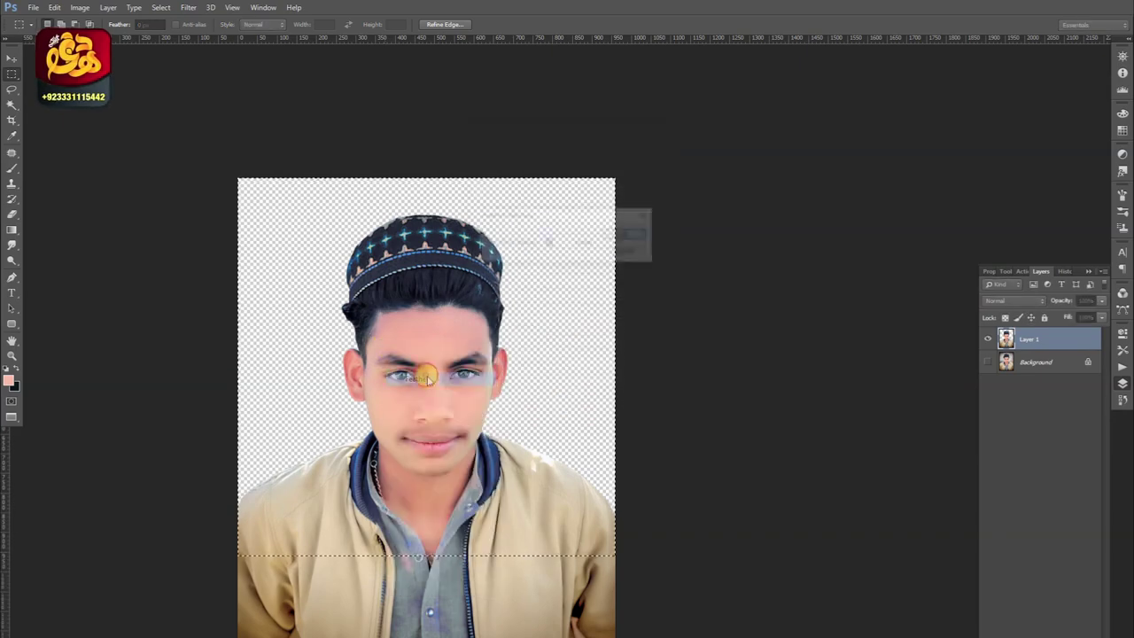
key(Return)
key(ctrl+j)
key(ctrl+l)
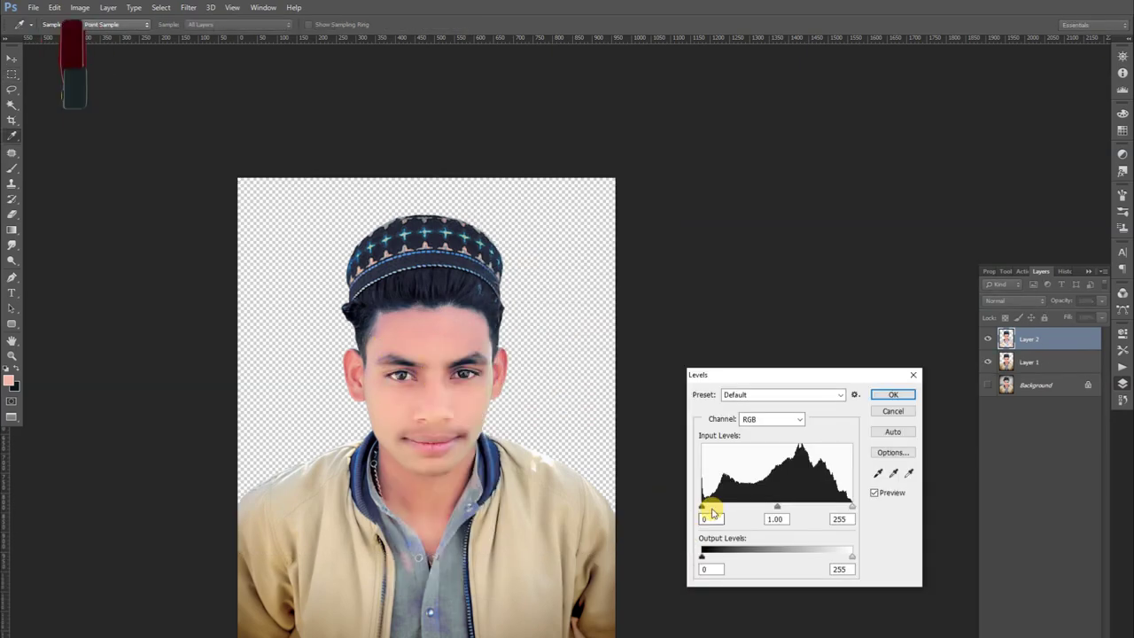
key(Return)
key(ctrl+e)
Zoom far into the cap and trace its brim with the Pen tool.
key(z)
drag(392, 246, 426, 241)
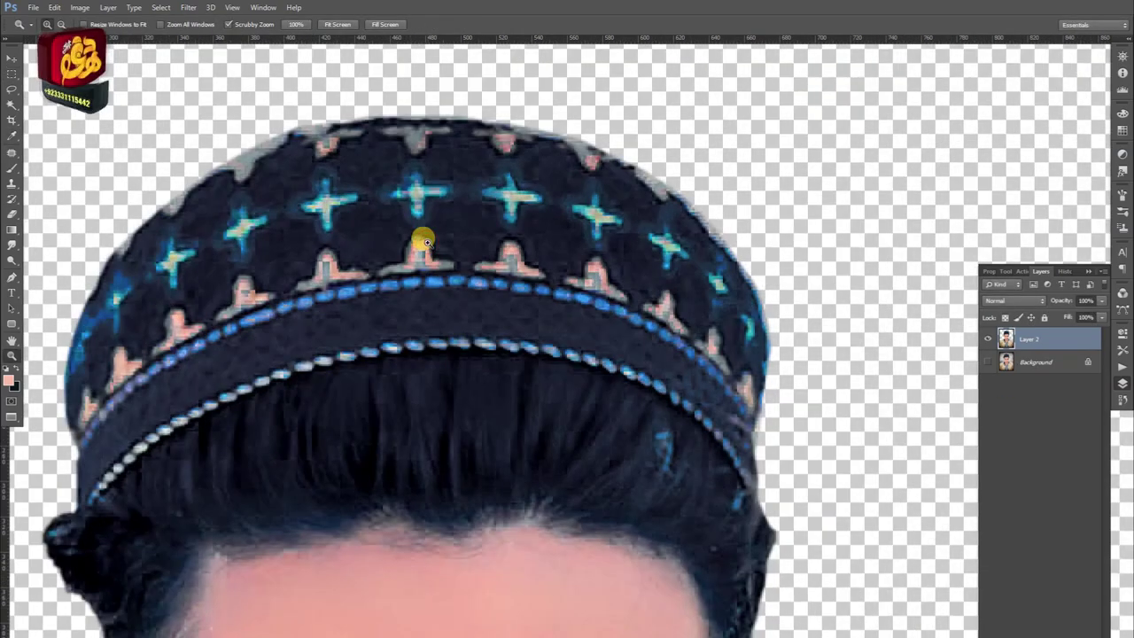
click(146, 456)
key(p)
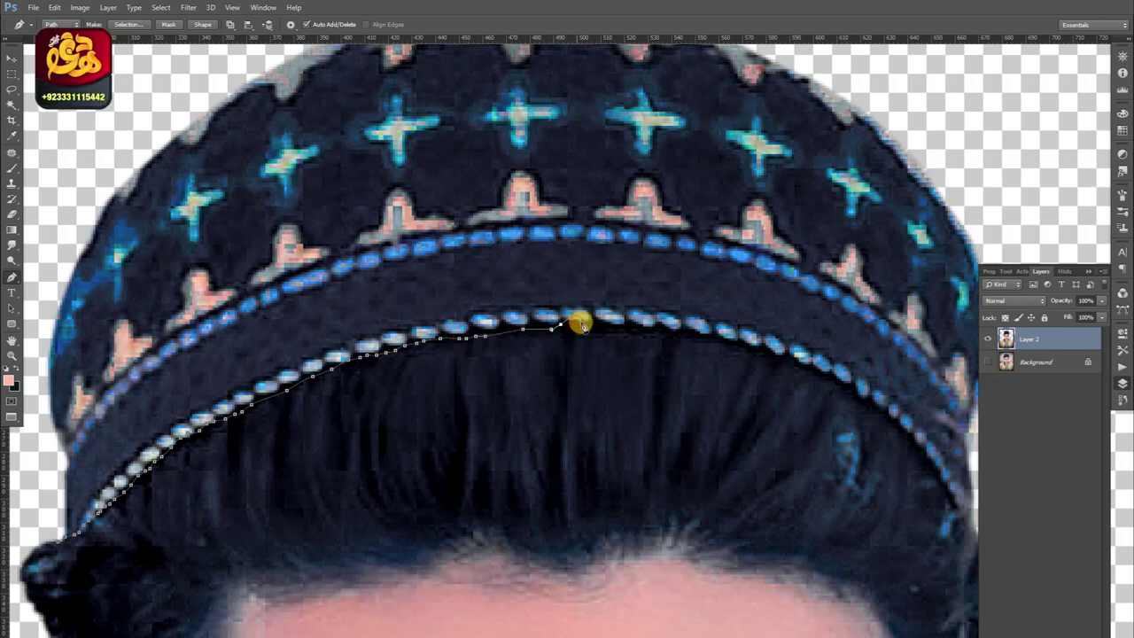
drag(743, 349, 551, 295)
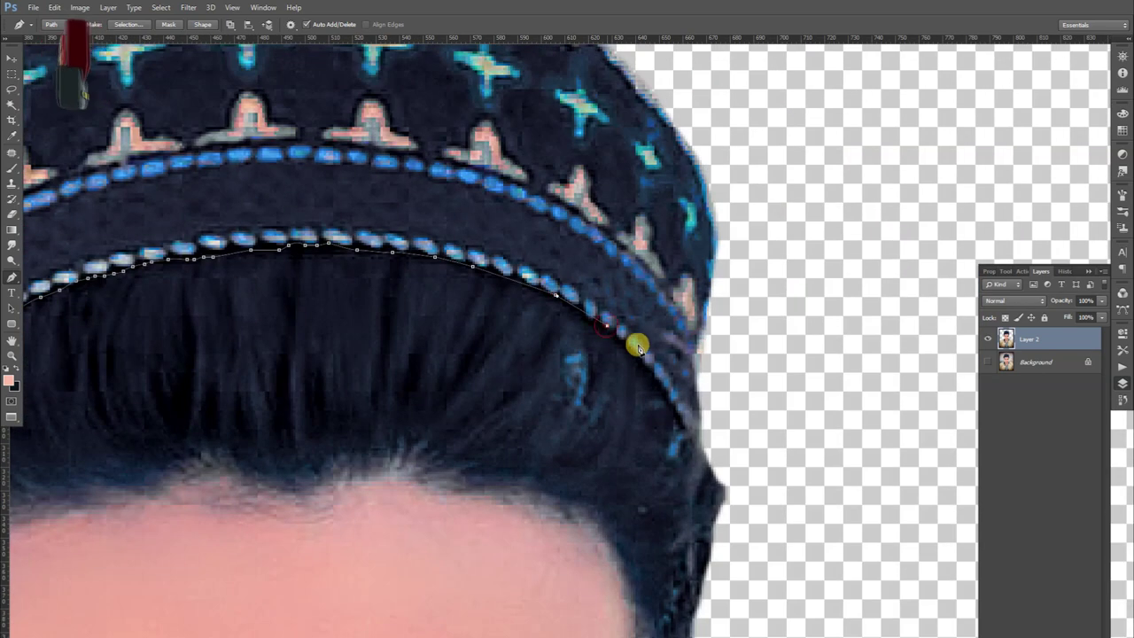
drag(722, 451, 739, 380)
scroll(739, 380, down, 3)
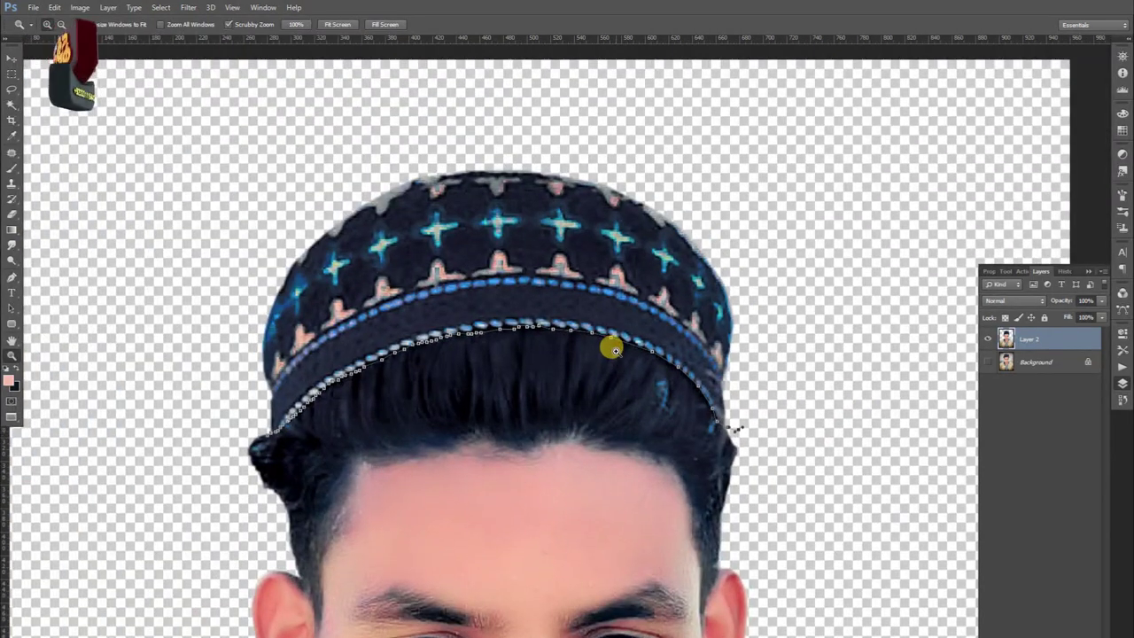
Turn the cap path into a feathered selection and copy the cap to its own layer.
key(ctrl+Return)
key(m)
right_click(309, 220)
key(Escape)
right_click(434, 241)
click(459, 269)
click(626, 233)
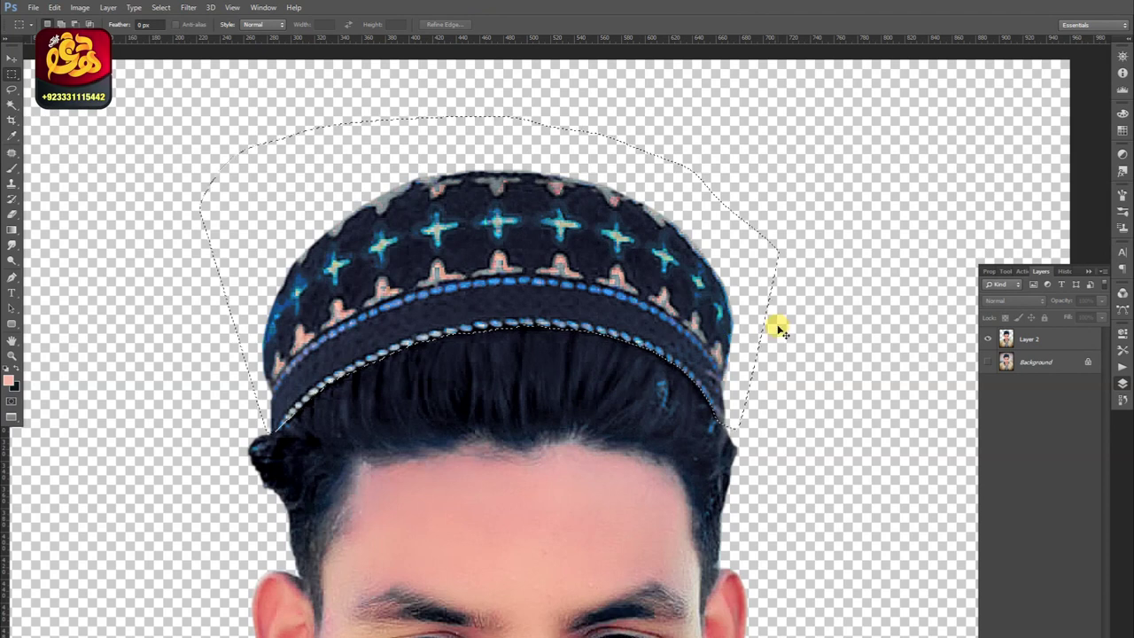
key(ctrl+j)
Recolour the cap maroon with a +128 Hue shift and adjusted saturation, then select Layer 2.
key(ctrl+u)
mouse_move(628, 530)
mouse_down()
mouse_move(552, 524)
mouse_move(673, 514)
mouse_up()
mouse_move(625, 556)
mouse_down()
mouse_move(587, 561)
mouse_move(629, 561)
mouse_up()
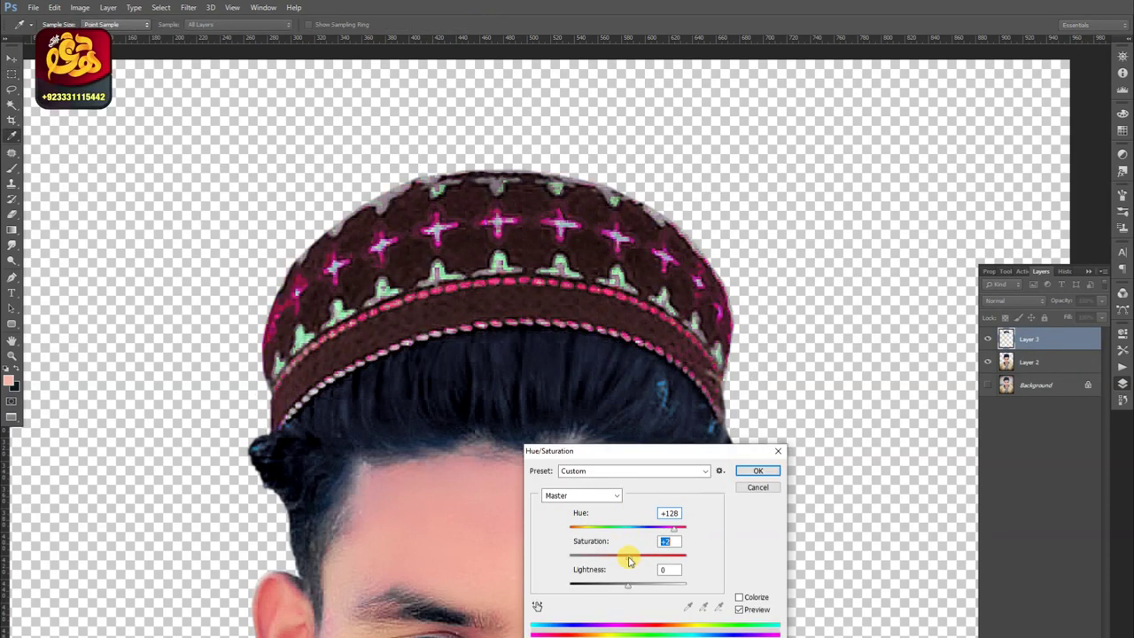
click(776, 476)
alt+scroll(514, 375, down, 3)
alt+scroll(526, 435, up, 4)
key(v)
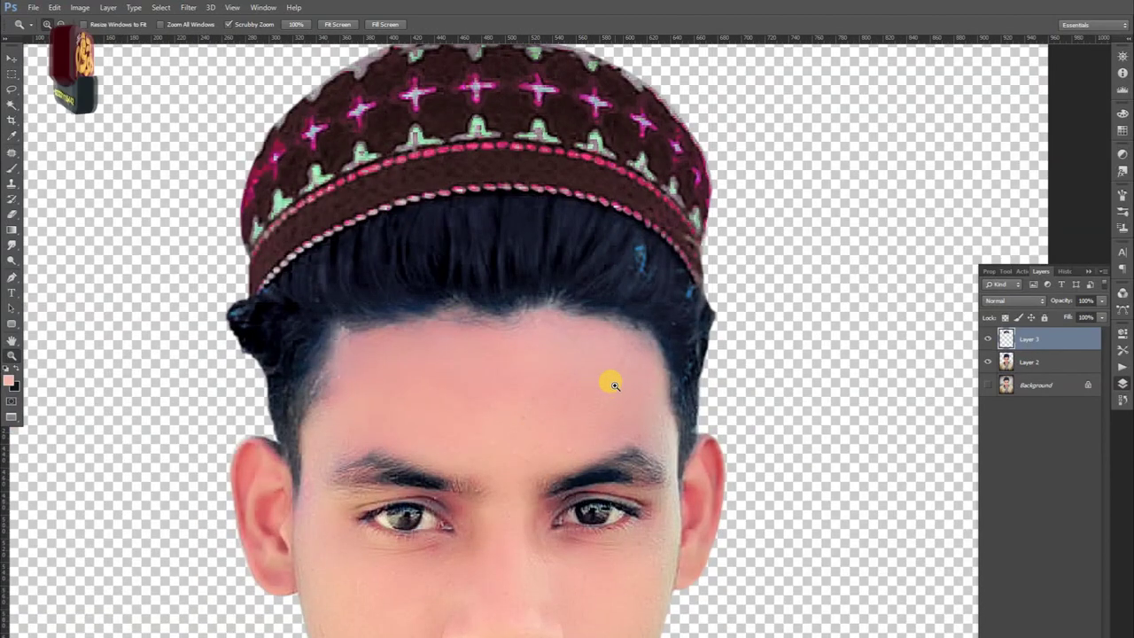
ctrl+click(612, 395)
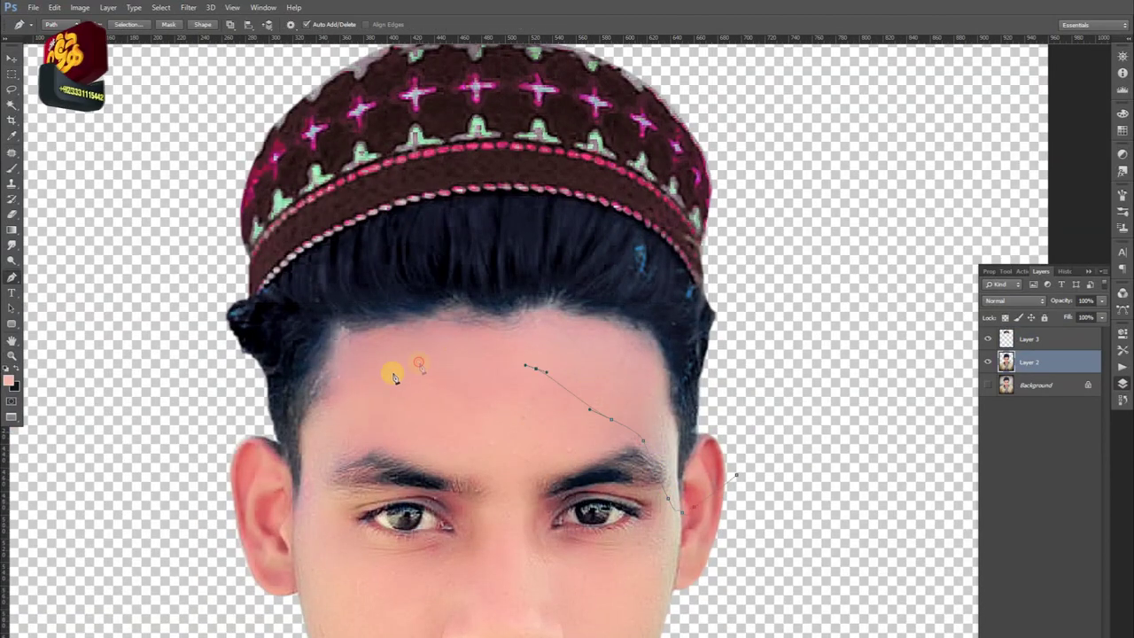
Make the forehead path a 3 px feathered selection and copy it to a new layer.
key(ctrl+Return)
key(ctrl+d)
key(ctrl+Return)
key(m)
right_click(595, 306)
click(621, 345)
key(Return)
key(ctrl+j)
Tint the forehead layer pinker with Hue/Saturation and brighten it with Levels.
key(ctrl+u)
drag(599, 542, 610, 544)
key(Return)
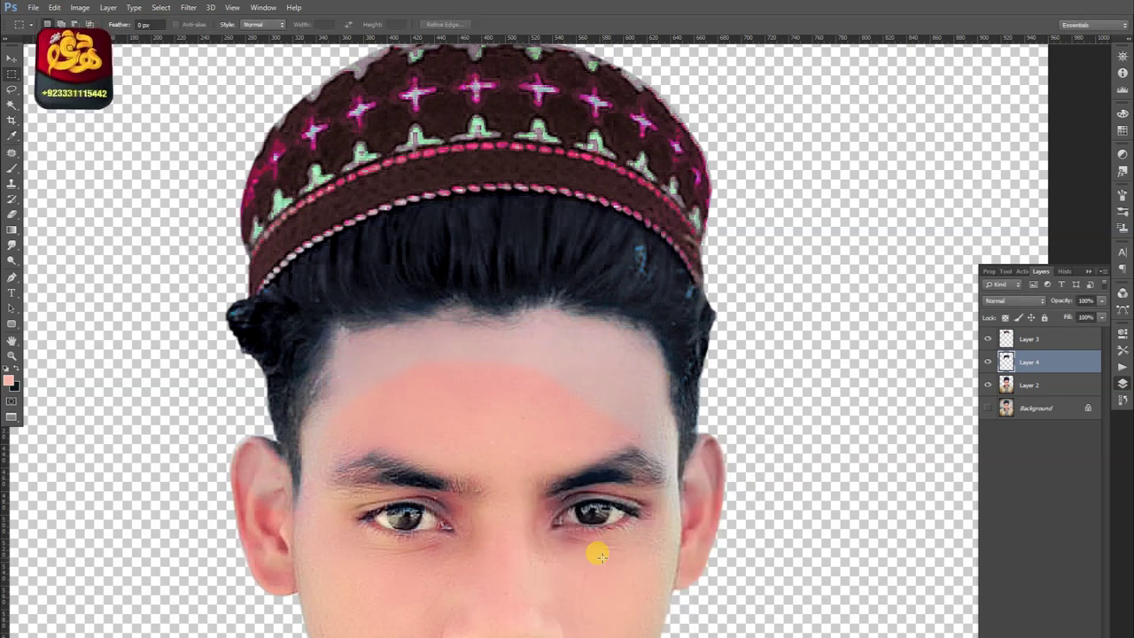
key(ctrl+l)
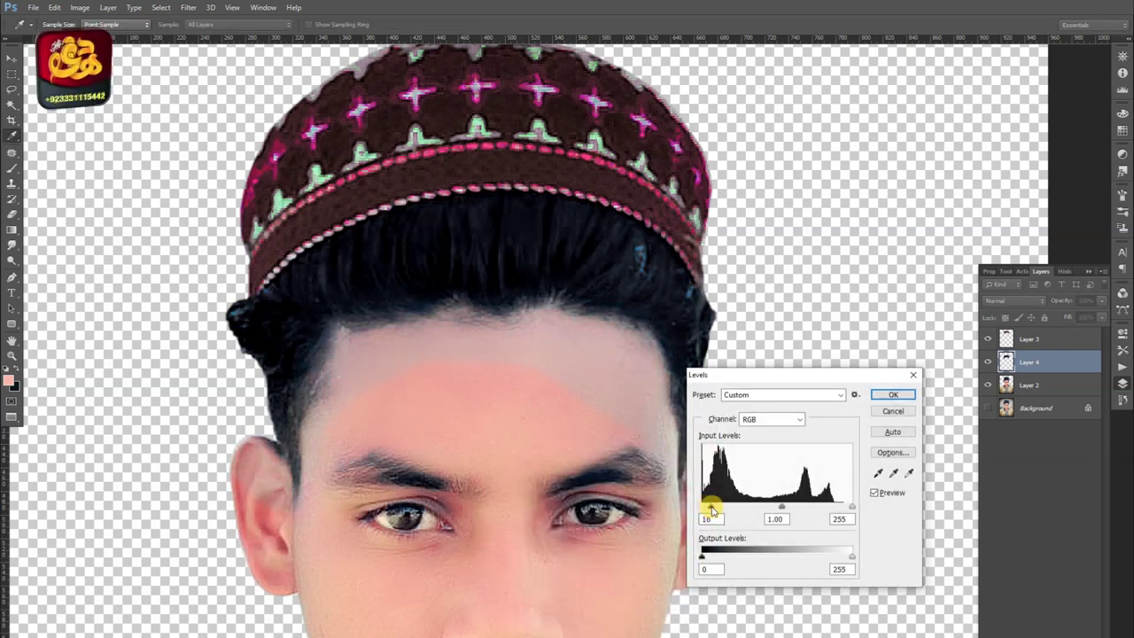
key(Return)
Erase the forehead tint's upper edge and soften the hairline on Layer 4.
scroll(579, 392, up, 1)
key(e)
drag(670, 469, 537, 354)
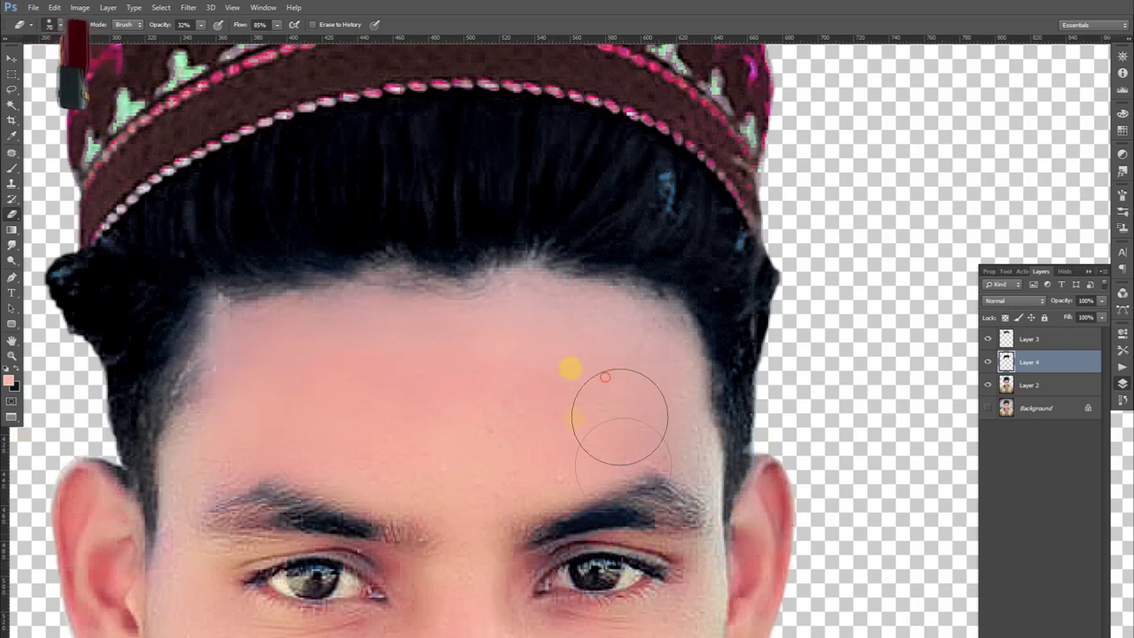
key(b)
key(d)
scroll(625, 212, up, 1)
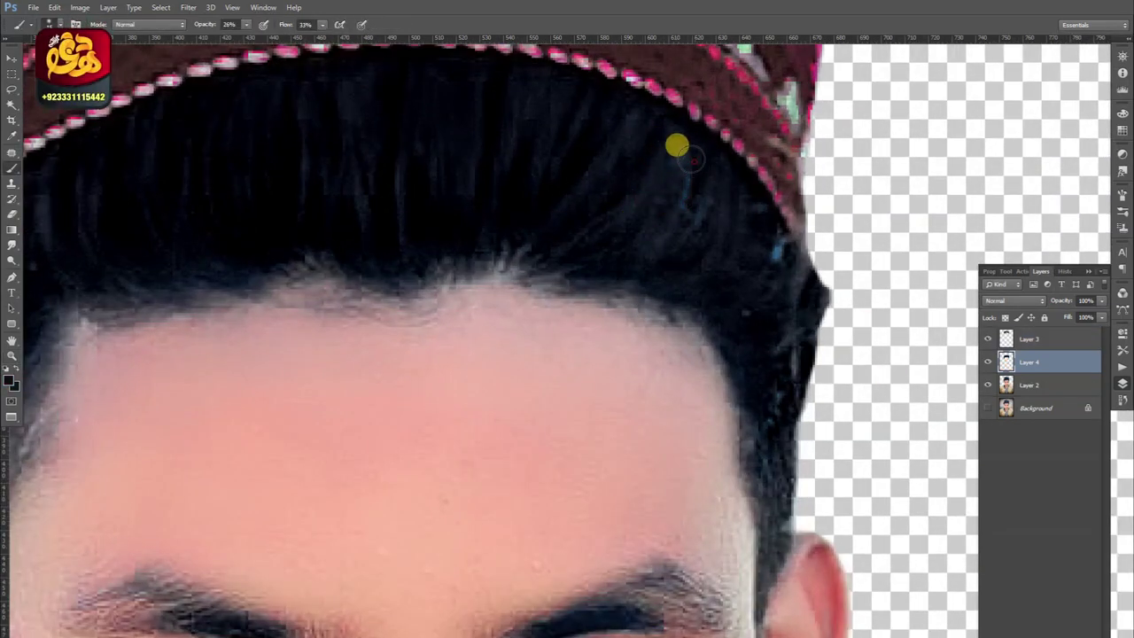
scroll(786, 317, left, 5)
ctrl+click(1004, 361)
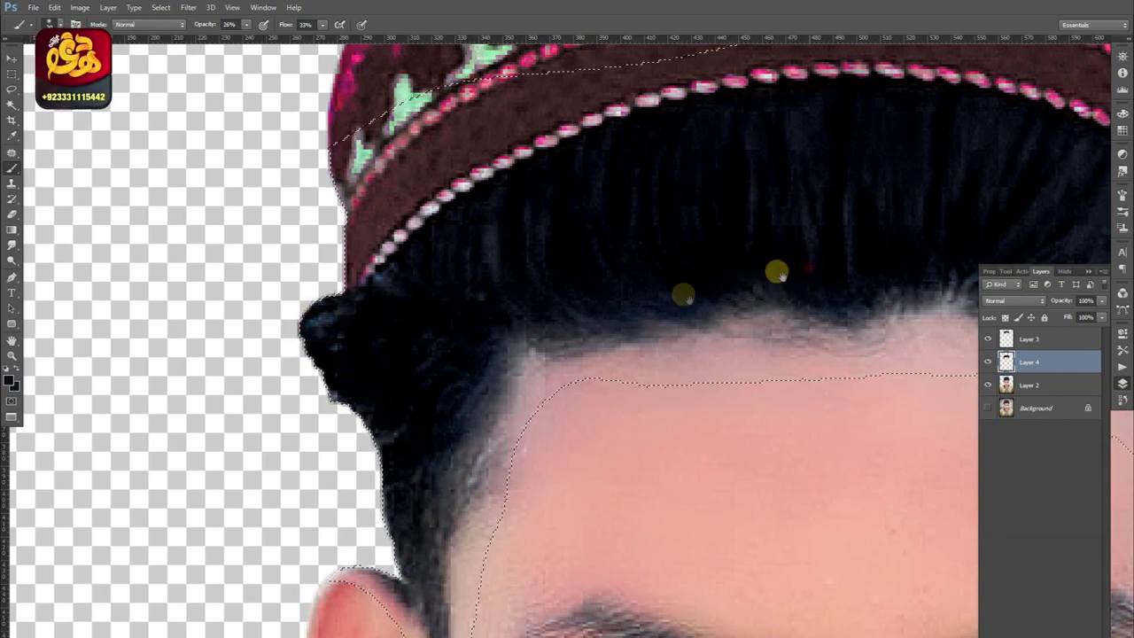
scroll(762, 284, right, 5)
mouse_move(722, 312)
mouse_down()
mouse_move(845, 337)
mouse_move(369, 385)
mouse_move(212, 465)
mouse_up()
key(z)
scroll(222, 345, down, 5)
Erase stray skin tone on Layer 4 along the hairline, ears and sideburn.
scroll(299, 506, up, 3)
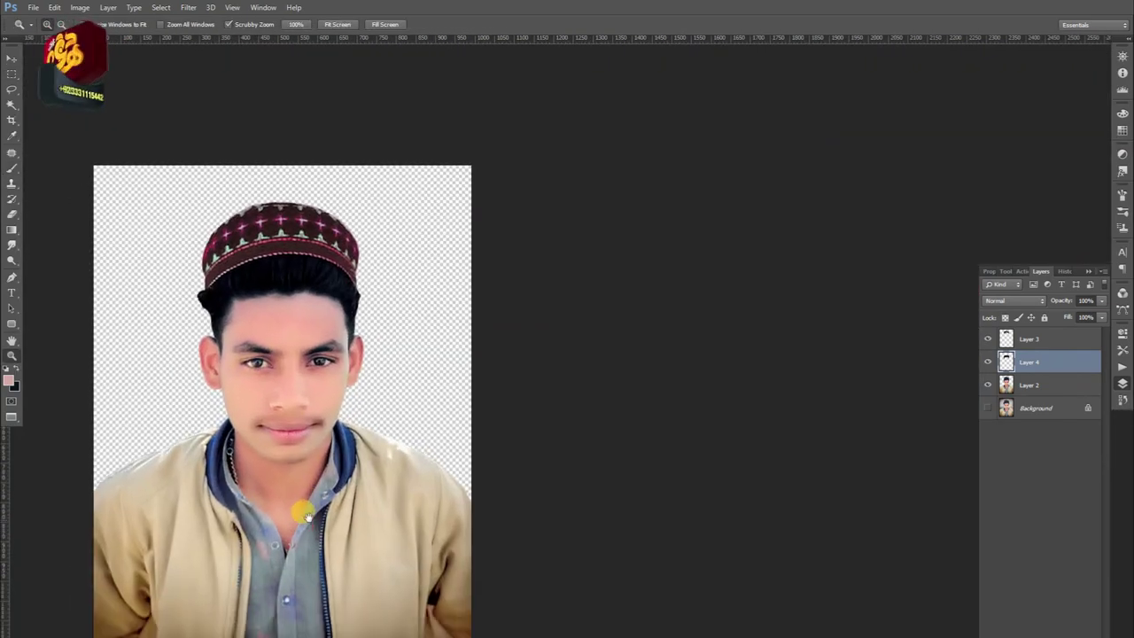
scroll(262, 485, up, 3)
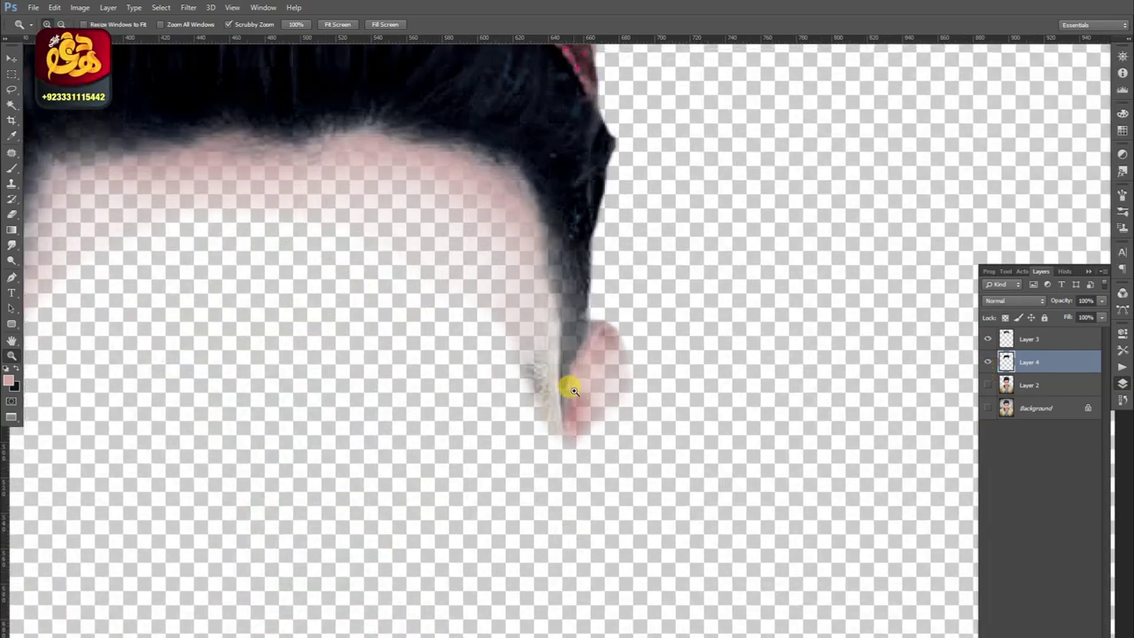
key(e)
drag(517, 372, 646, 325)
scroll(646, 324, up, 4)
drag(524, 430, 367, 266)
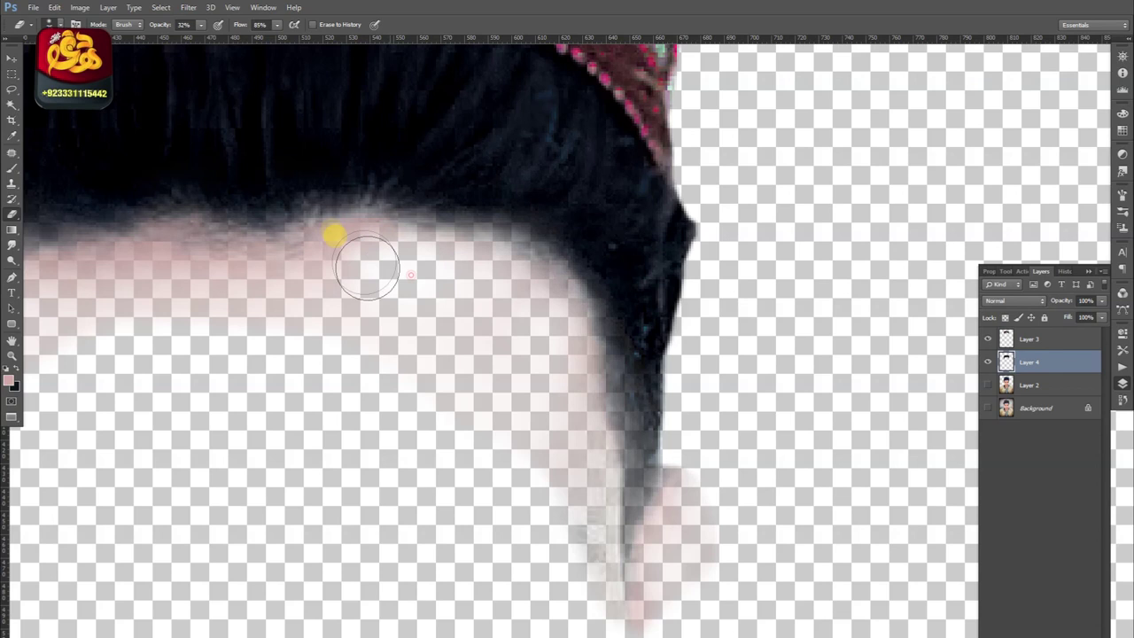
scroll(368, 265, left, 3)
drag(484, 335, 111, 467)
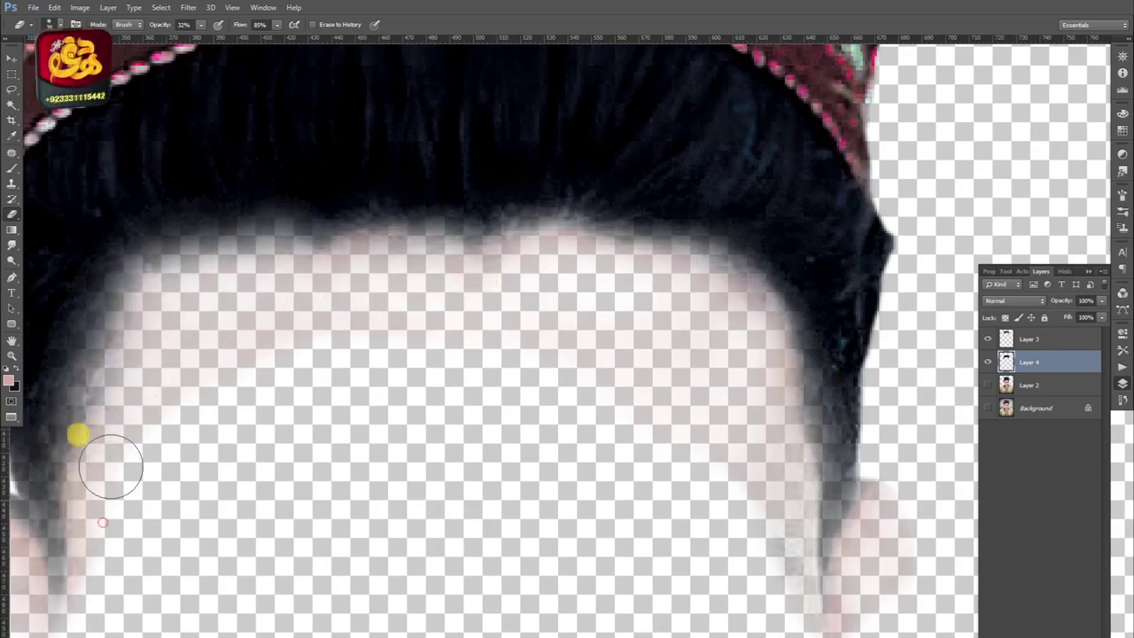
scroll(664, 446, left, 5)
mouse_move(292, 496)
mouse_down()
mouse_move(215, 392)
mouse_move(333, 456)
mouse_up()
mouse_move(602, 192)
mouse_down()
mouse_move(797, 150)
mouse_move(582, 215)
mouse_move(730, 253)
mouse_up()
drag(601, 460, 426, 390)
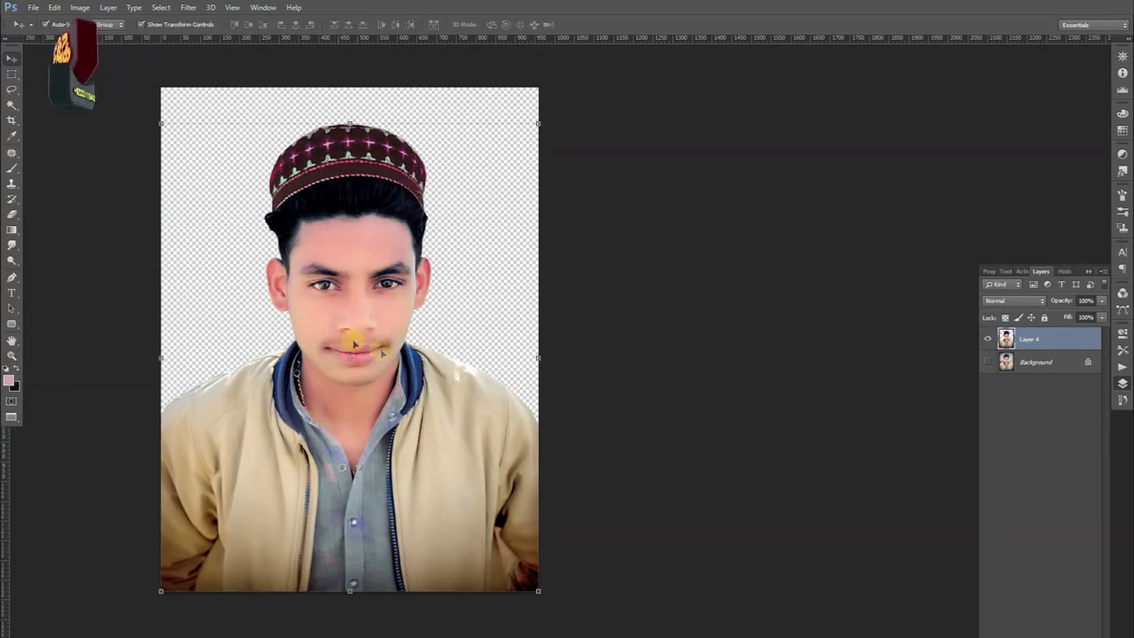
Apply a Hue/Saturation pass, then save the edited portrait with Save As and close it.
key(ctrl+u)
key(Return)
key(ctrl+plus)
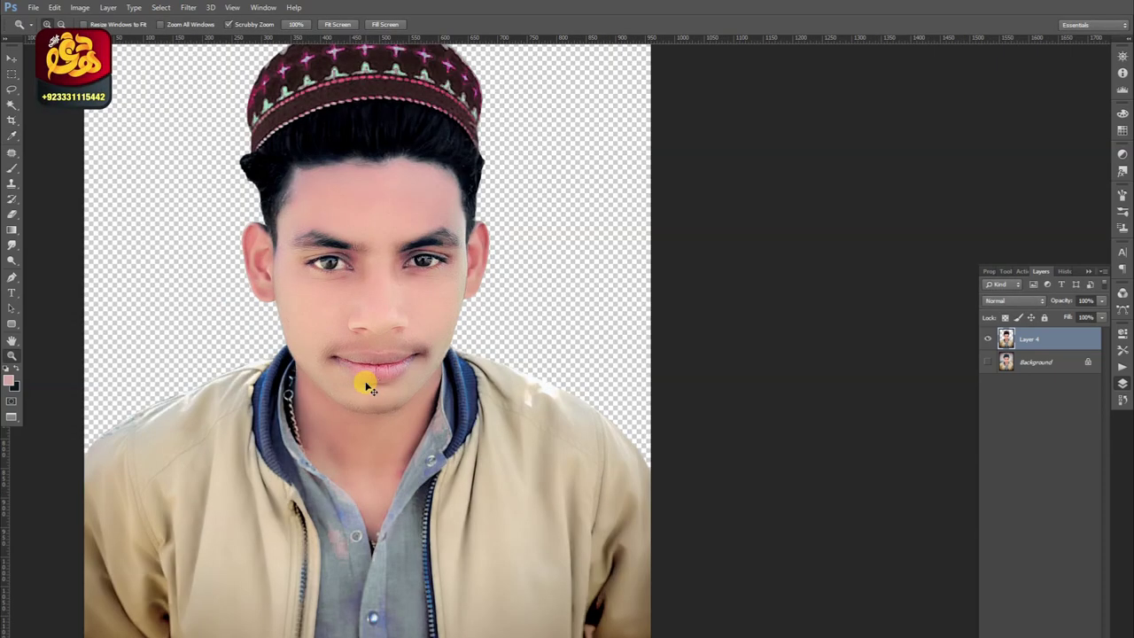
key(ctrl+shift+s)
key(Return)
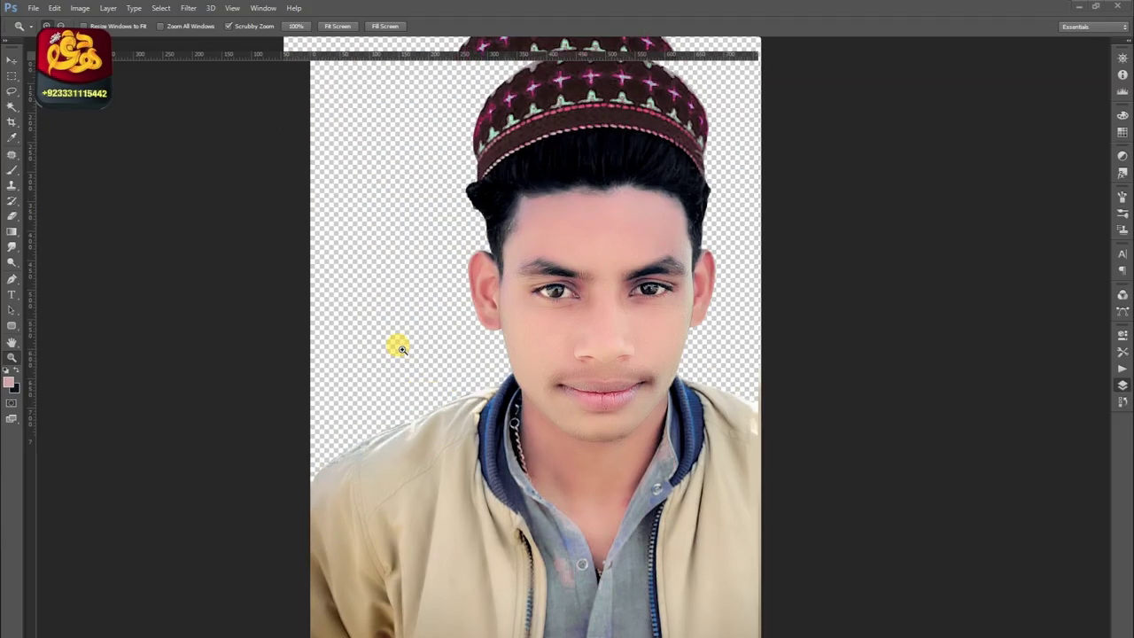
key(ctrl+w)
click(523, 256)
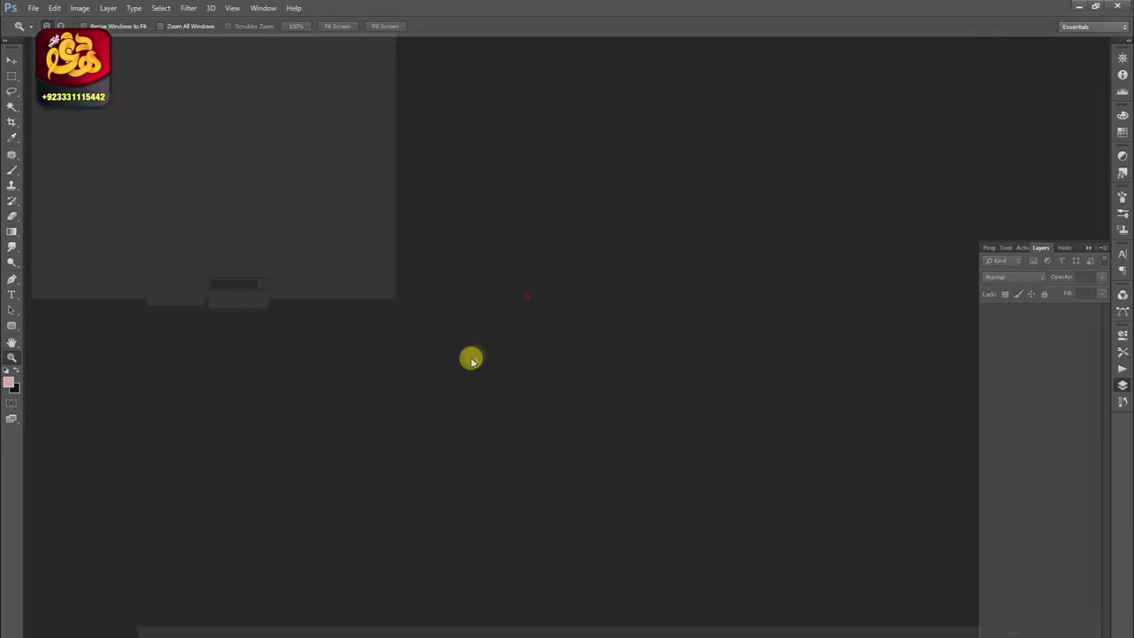
Open the boy's original photo and zoom in on his lips.
key(ctrl+o)
double_click(542, 540)
key(ctrl+plus)
key(ctrl+plus)
key(ctrl+plus)
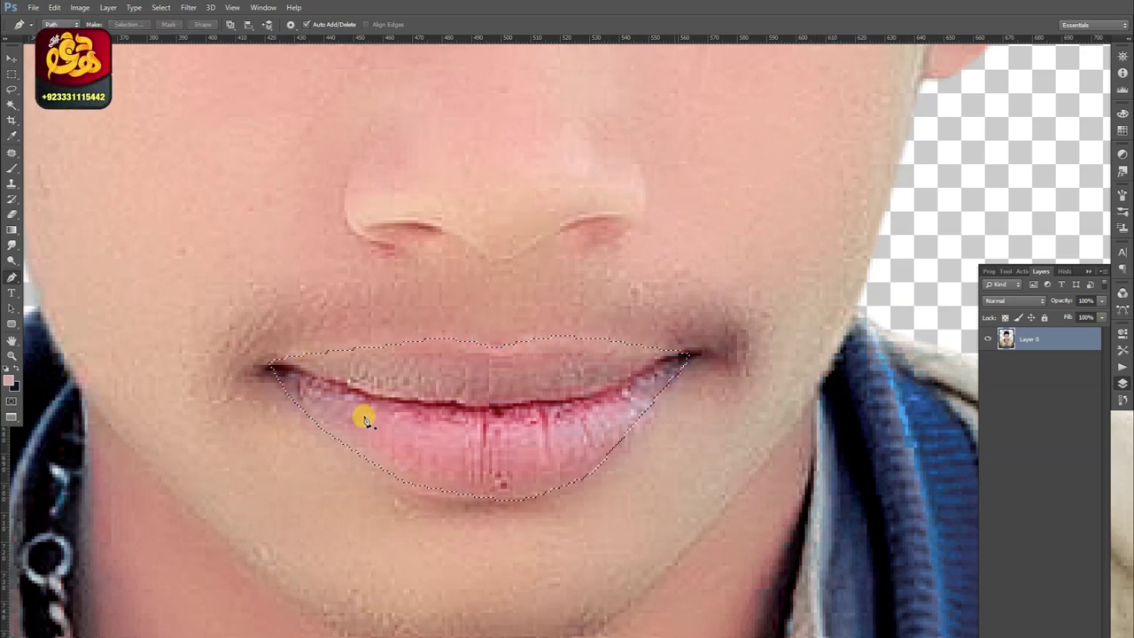
Turn the lip path into a selection and paint it pink-red on a new layer.
right_click(390, 399)
click(456, 417)
key(Return)
key(ctrl+shift+alt+n)
key(b)
alt+click(476, 406)
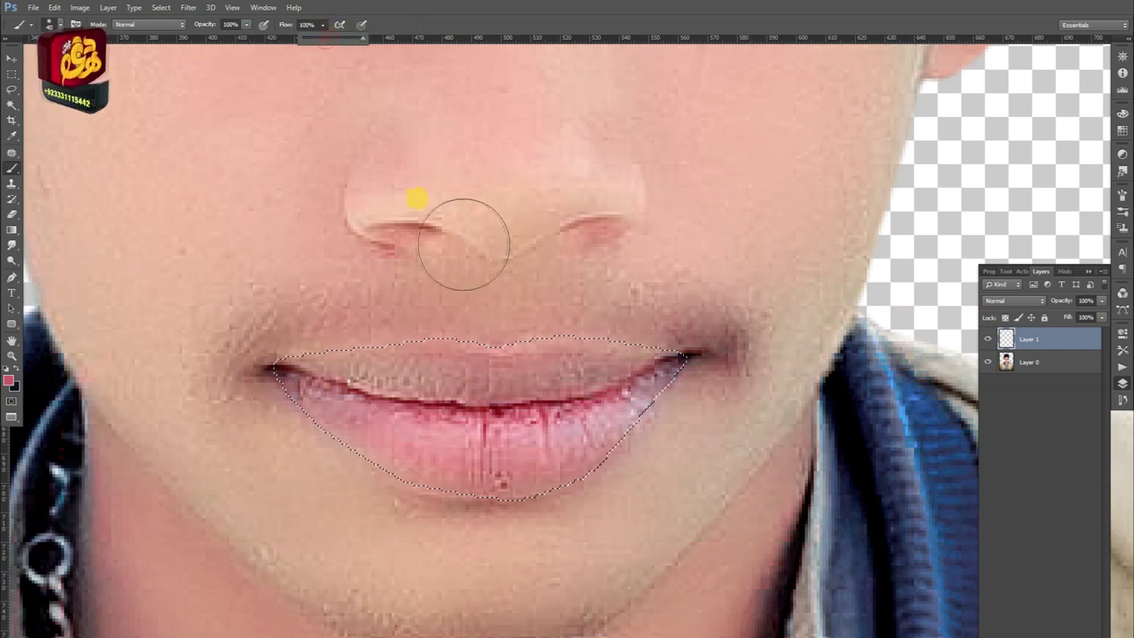
drag(292, 381, 557, 366)
Deselect, lower the lip paint layer to 38% opacity and erase its edges.
key(ctrl+d)
key(v)
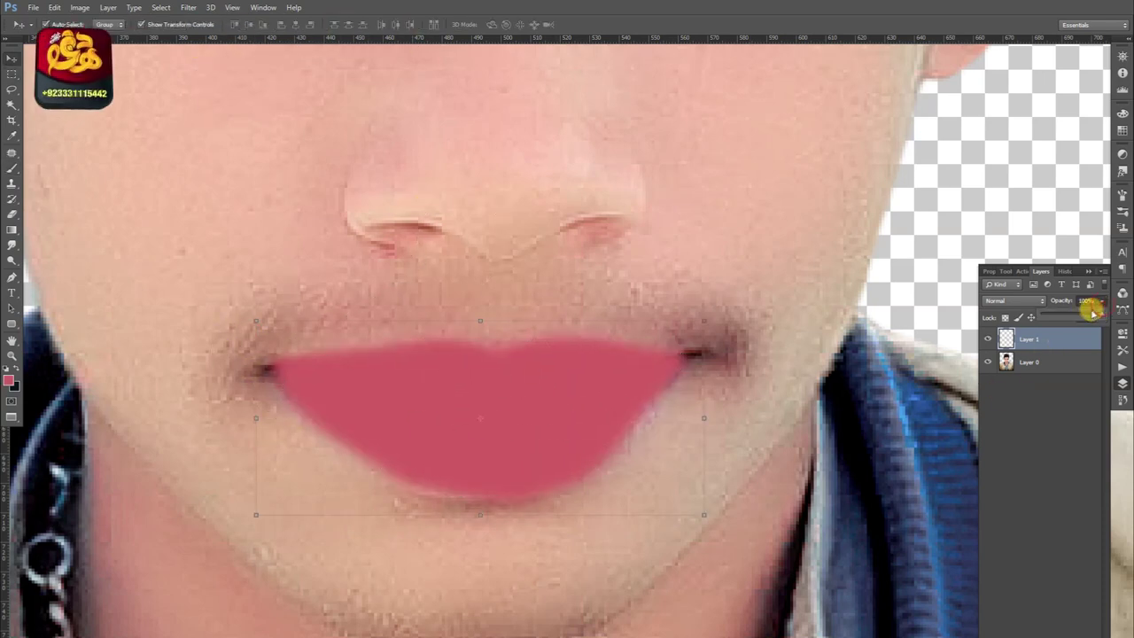
drag(1095, 312, 1068, 319)
scroll(551, 390, down, 5)
scroll(381, 337, up, 3)
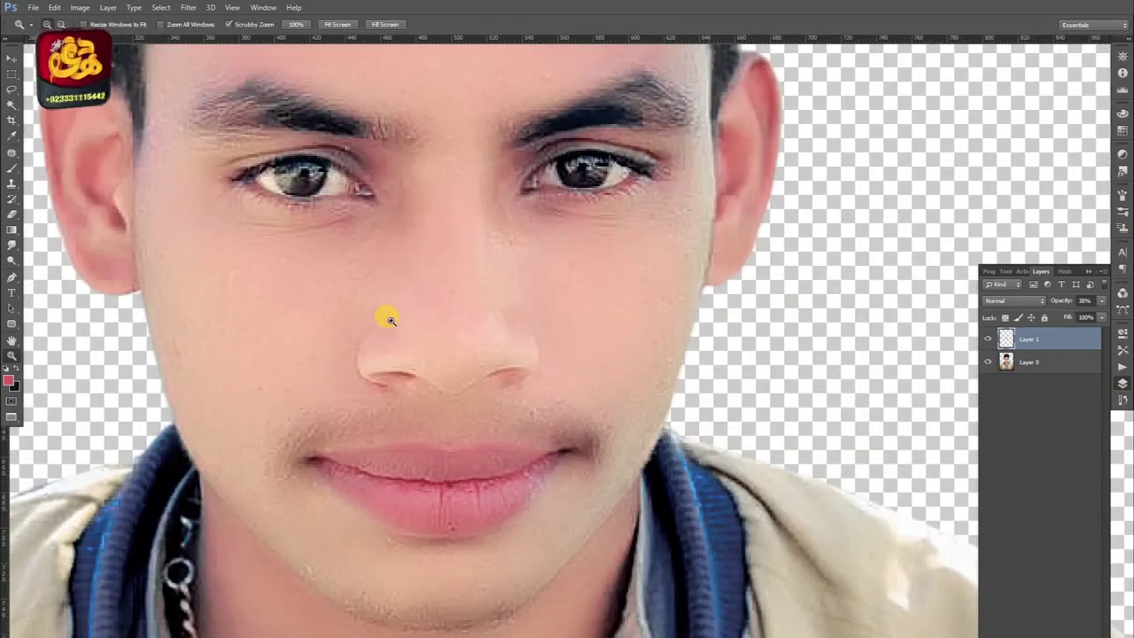
scroll(384, 314, up, 2)
key(e)
scroll(611, 549, down, 2)
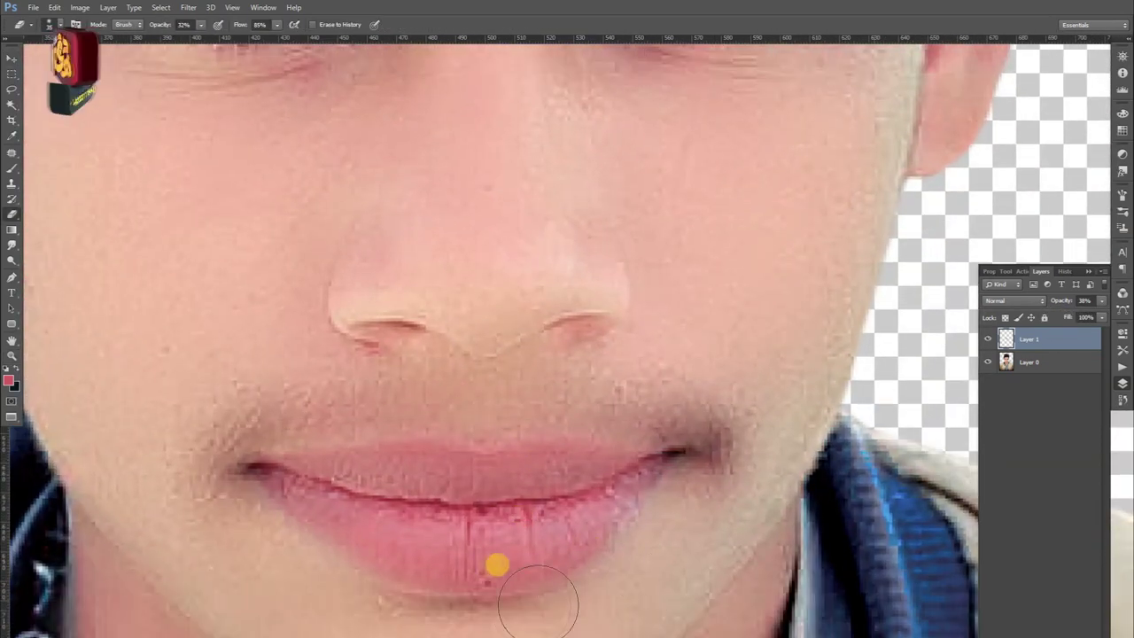
Merge the tinted lip layer down into the photo.
key(z)
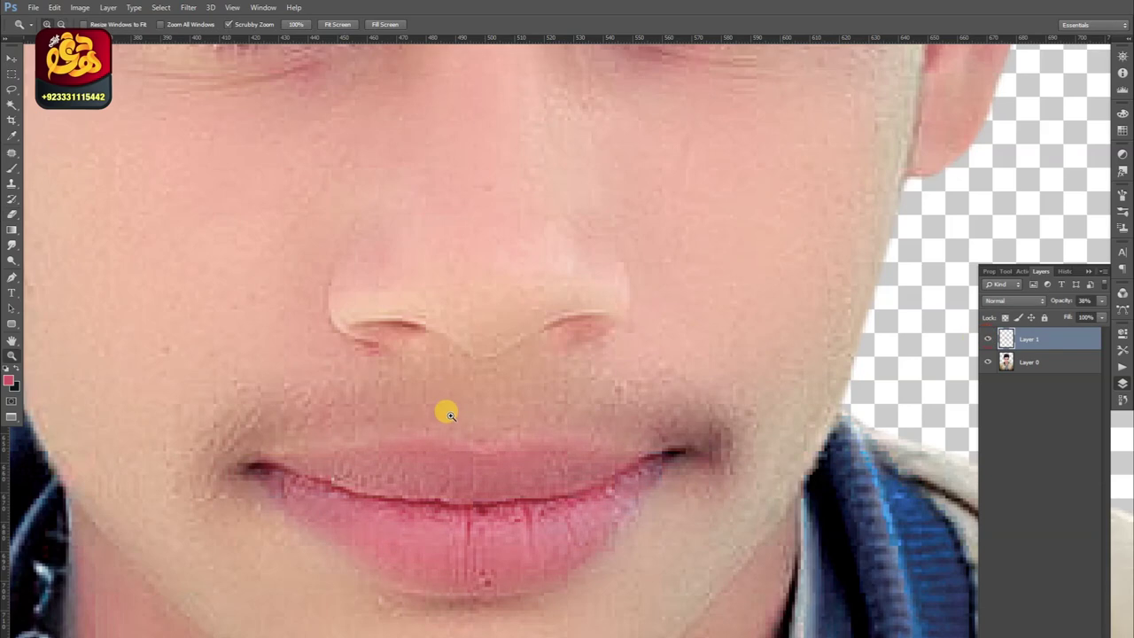
scroll(433, 411, down, 5)
key(ctrl+e)
scroll(432, 395, up, 2)
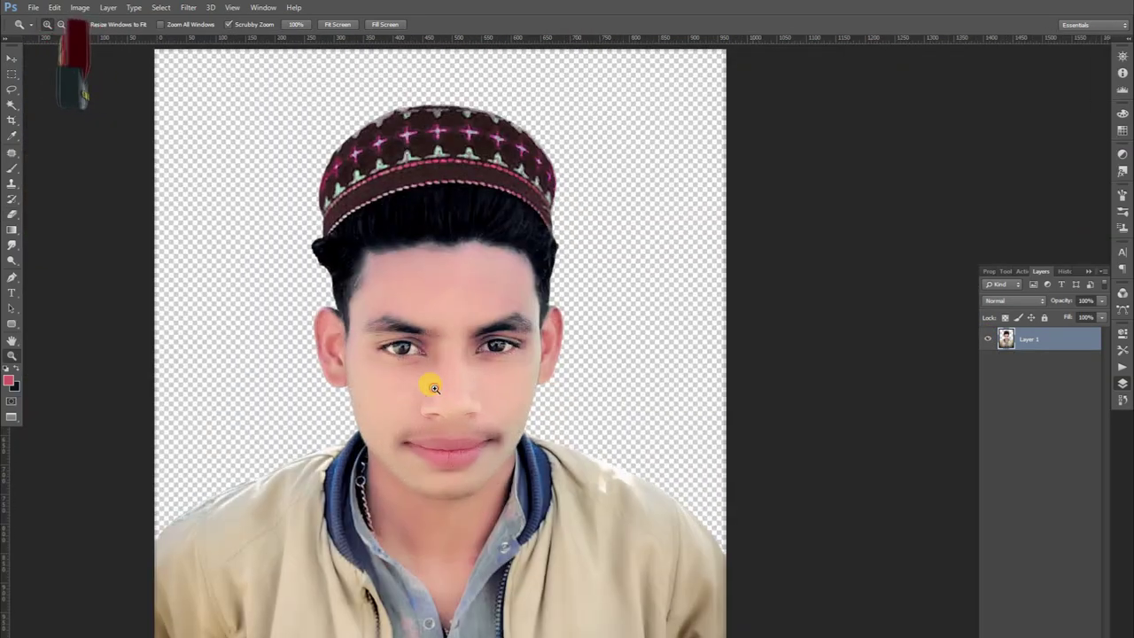
scroll(304, 337, up, 5)
scroll(298, 316, up, 2)
key(m)
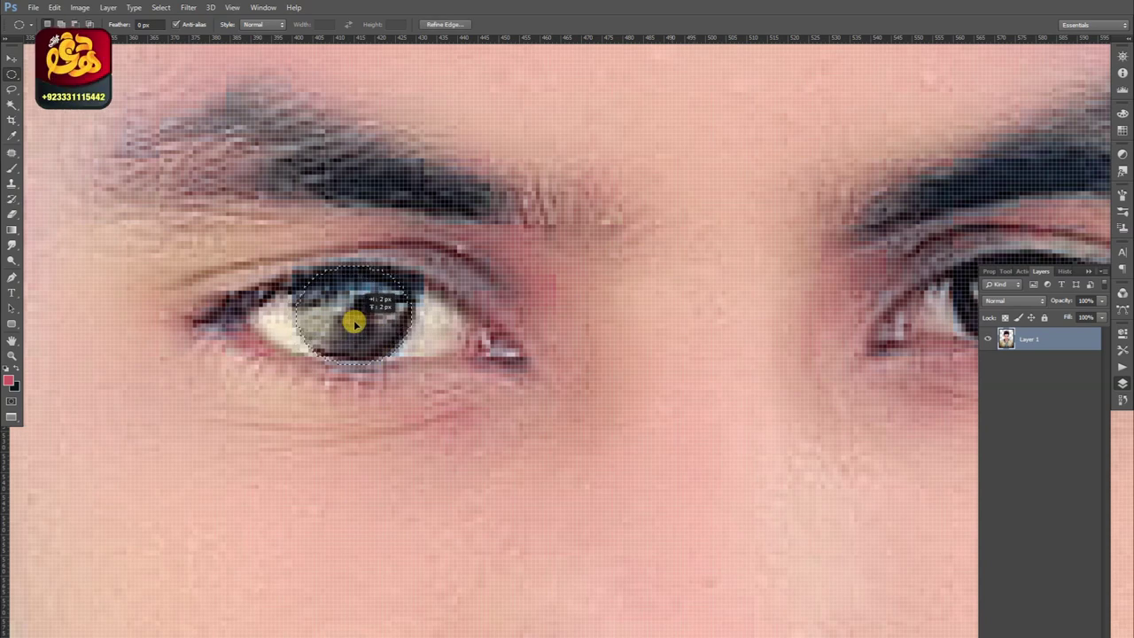
Paint both selected irises solid red on a new layer and set its blend mode to Color Burn.
scroll(793, 344, right, 5)
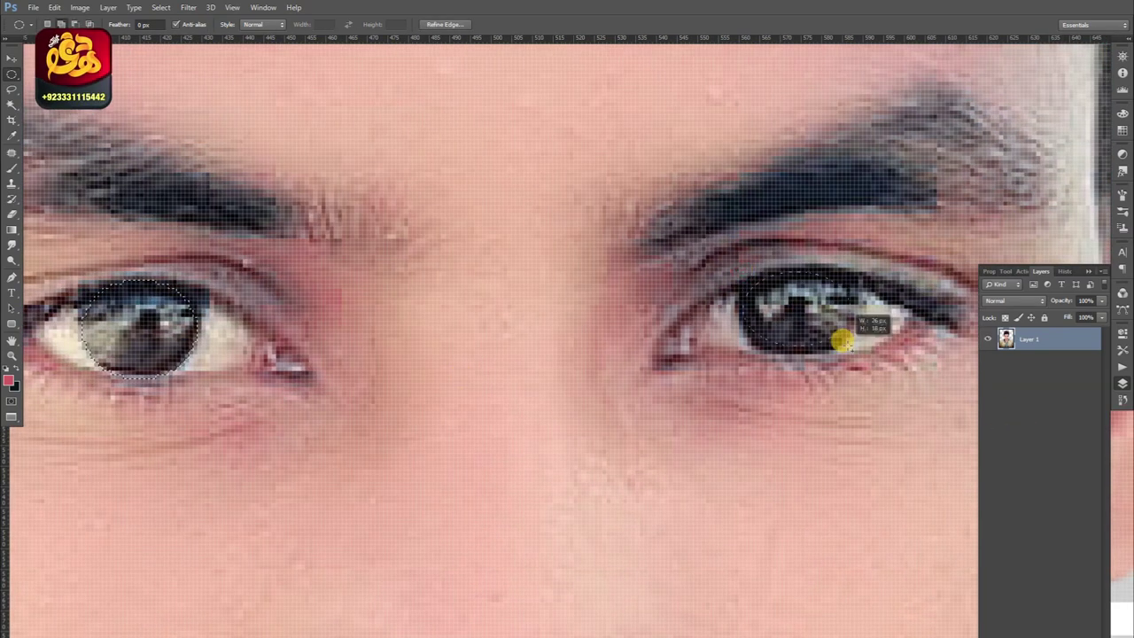
key(ctrl+shift+alt+n)
key(b)
drag(780, 292, 747, 221)
drag(124, 301, 157, 253)
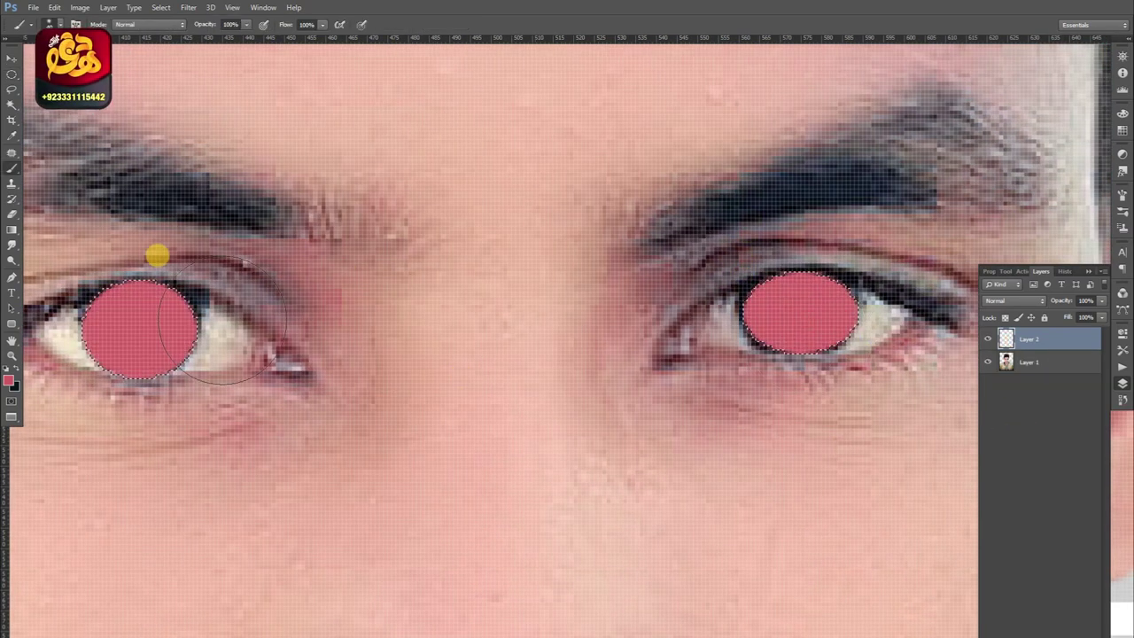
key(v)
key(ctrl+d)
click(1011, 301)
scroll(1010, 304, down, 1)
scroll(1011, 304, down, 1)
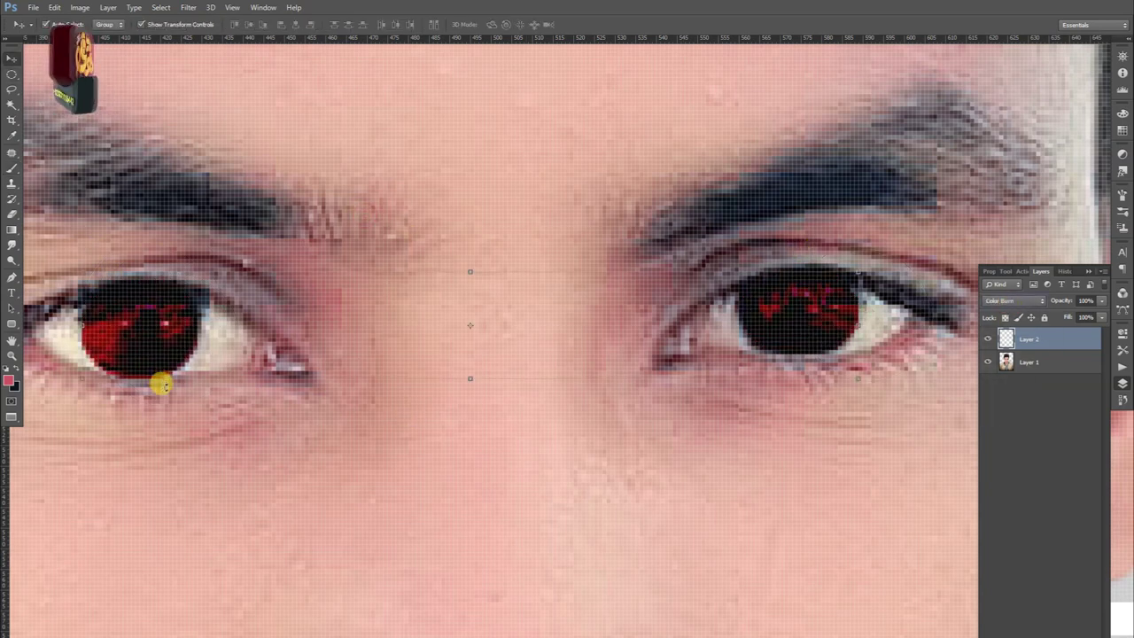
Shift the hue of the red iris layer with Hue/Saturation.
click(243, 337)
key(e)
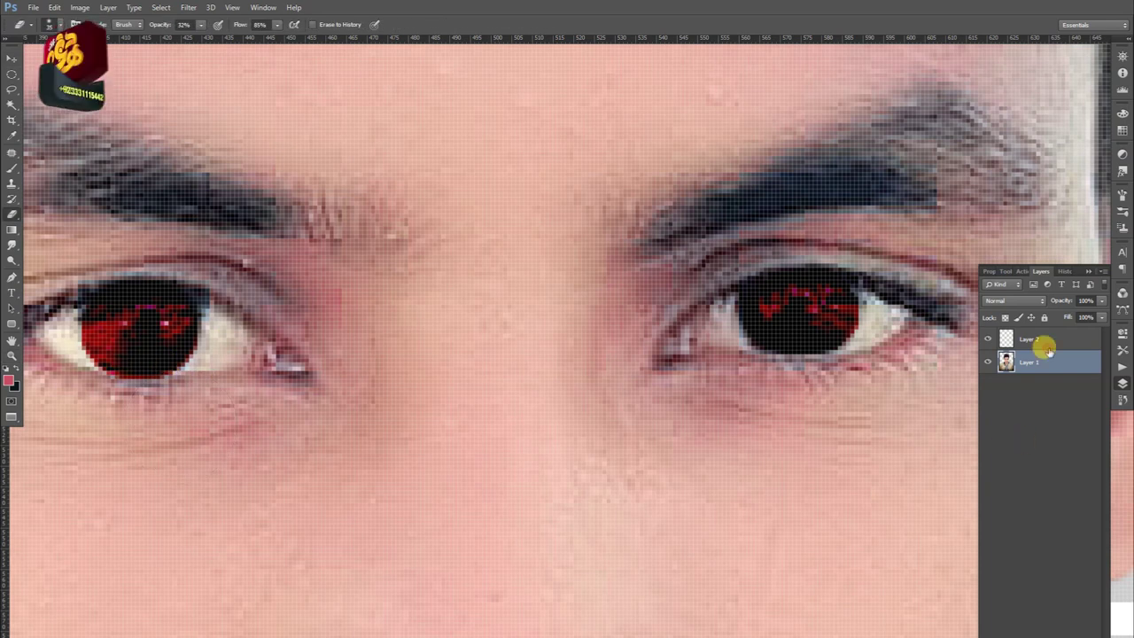
click(1046, 344)
key(ctrl+minus)
key(ctrl+minus)
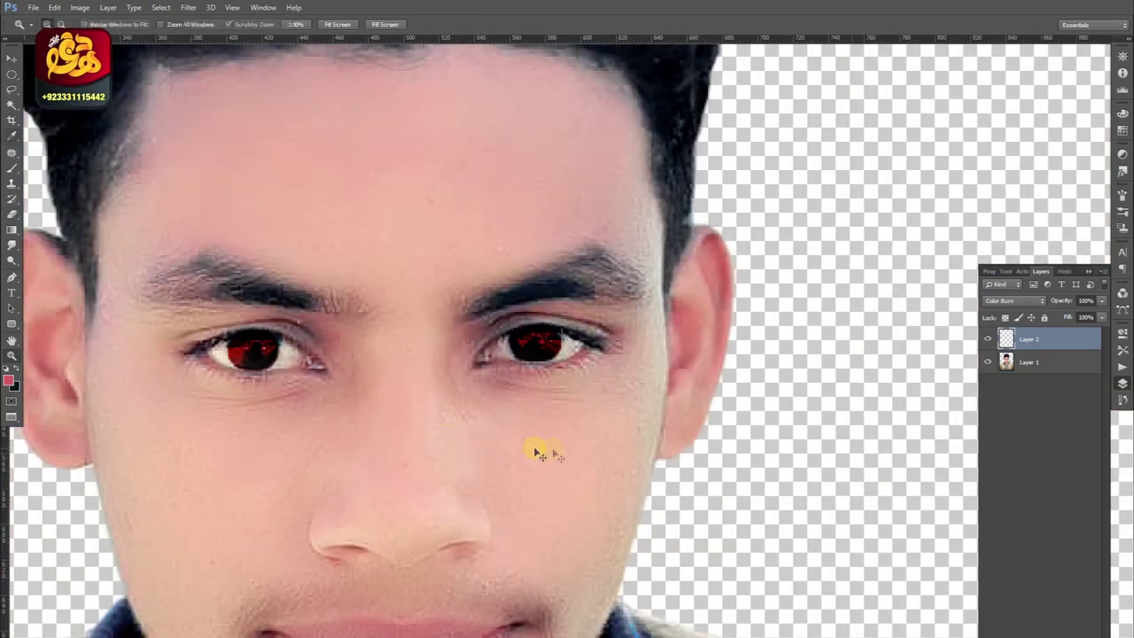
key(ctrl+u)
drag(628, 527, 614, 527)
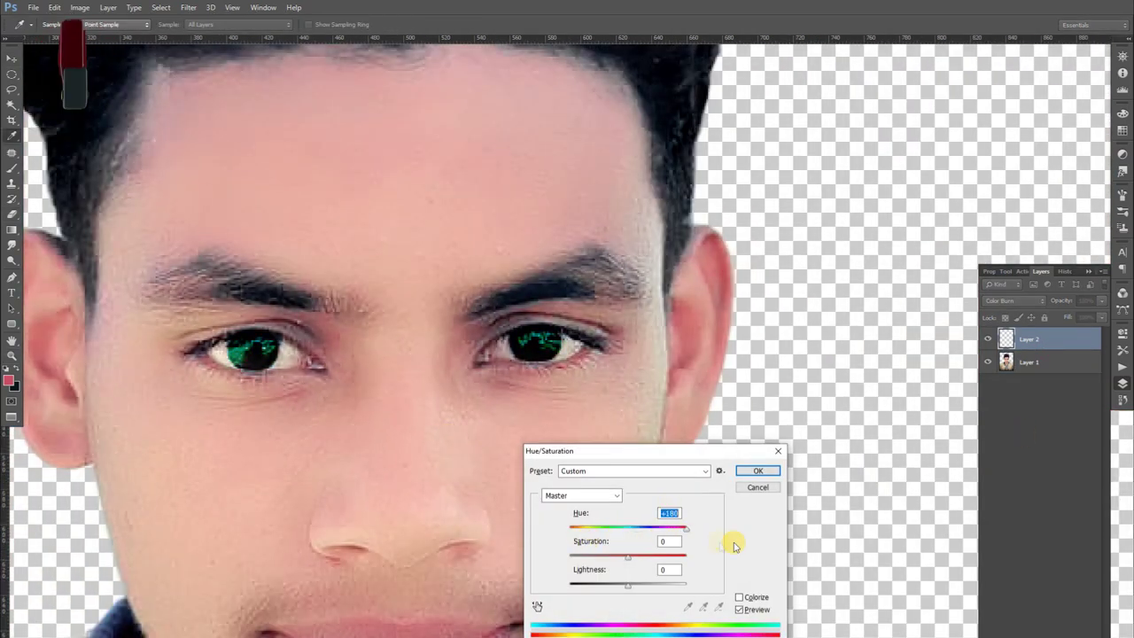
click(757, 471)
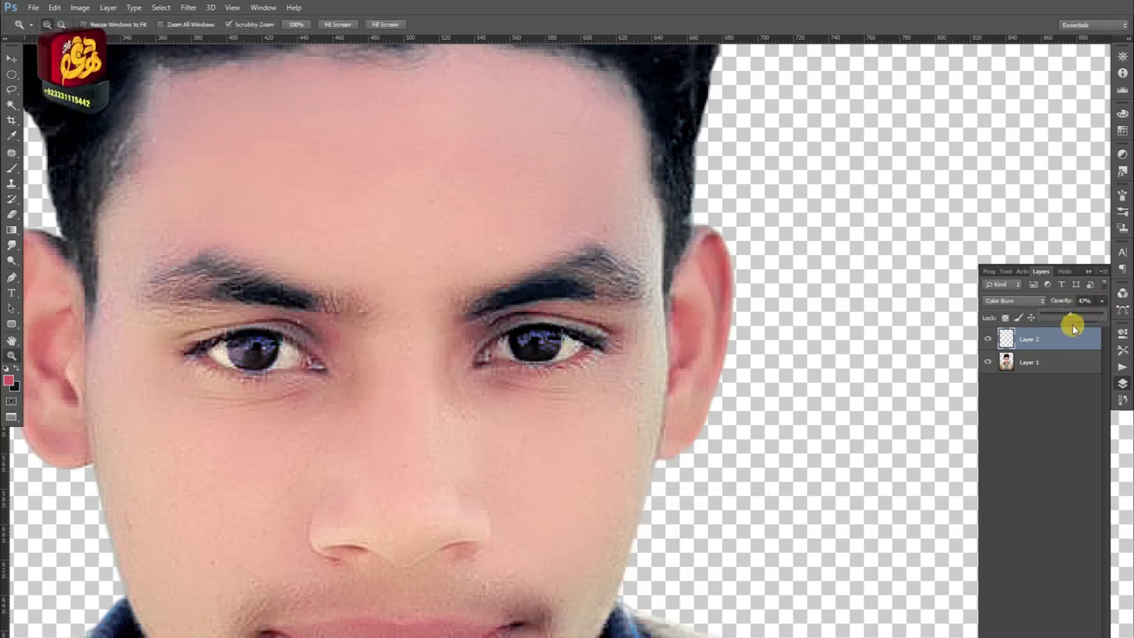
Re-adjust the iris hue and lower Layer 2's opacity to 34%.
key(ctrl+0)
key(ctrl+plus)
key(ctrl+plus)
key(ctrl+u)
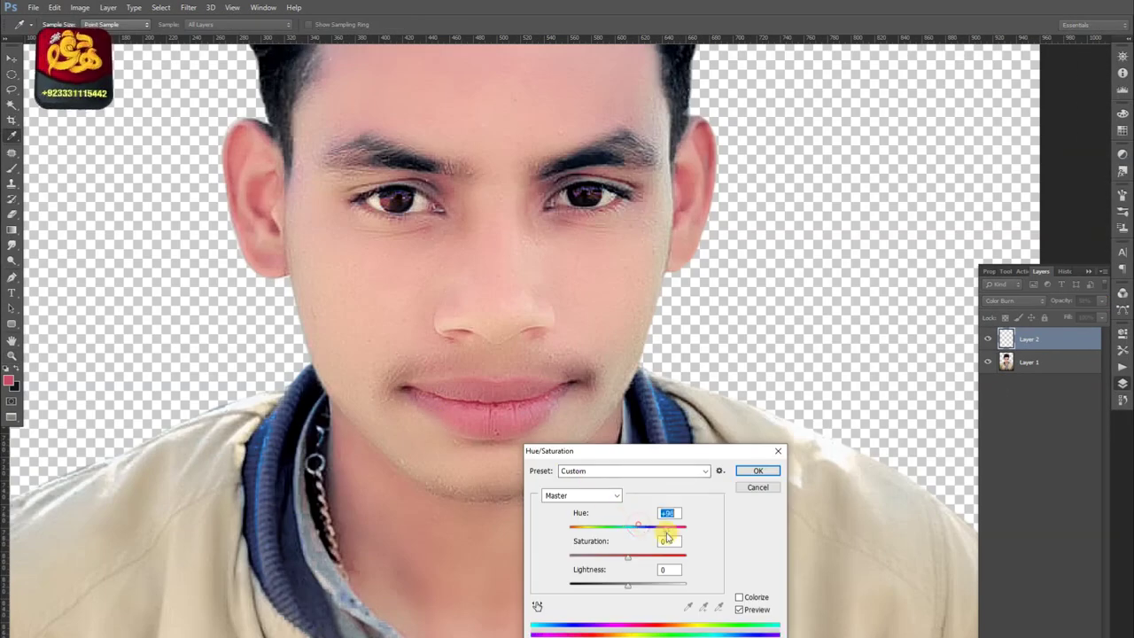
click(757, 470)
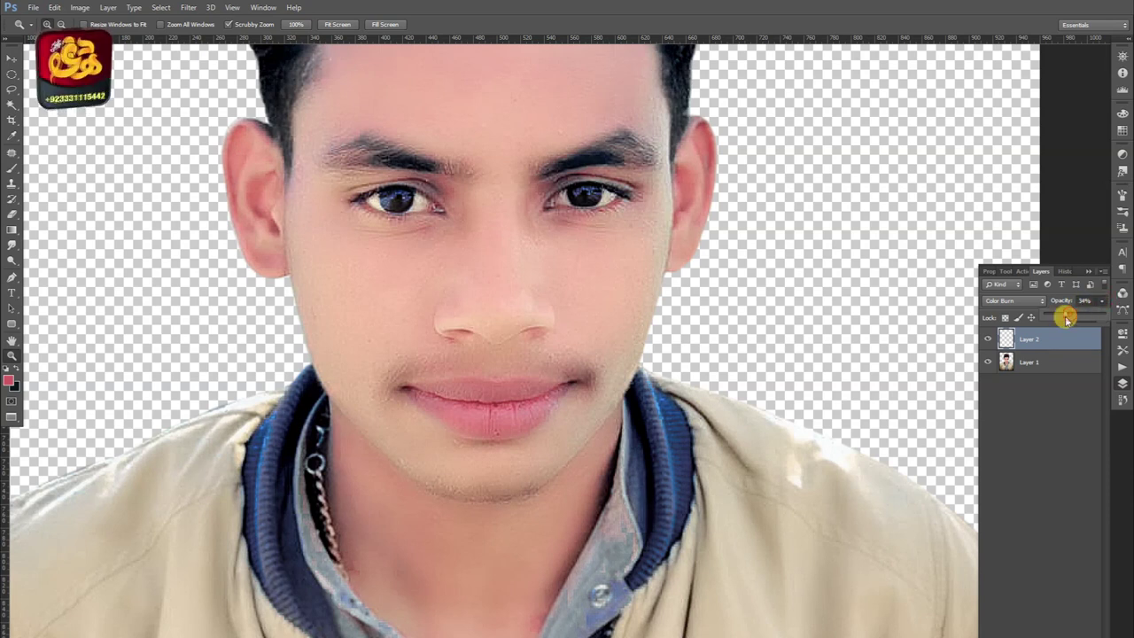
click(1040, 382)
click(988, 337)
Merge the iris layer down, duplicate the portrait, and brighten the duplicate with Levels midtones 1.63.
key(ctrl+0)
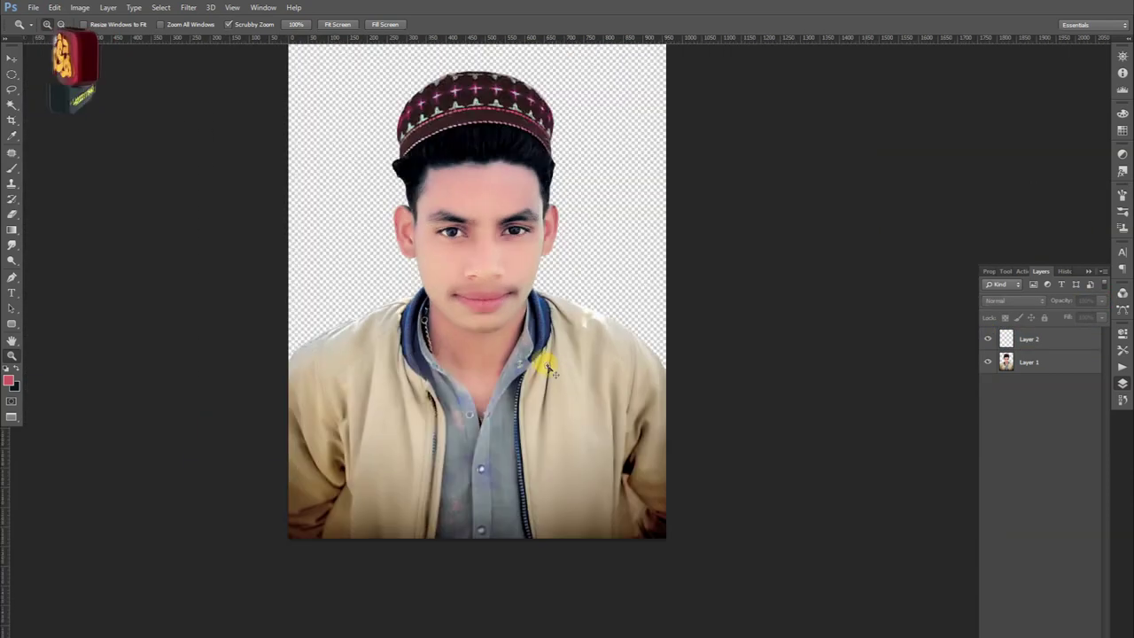
key(ctrl+e)
key(m)
drag(232, 394, 713, 584)
key(ctrl+j)
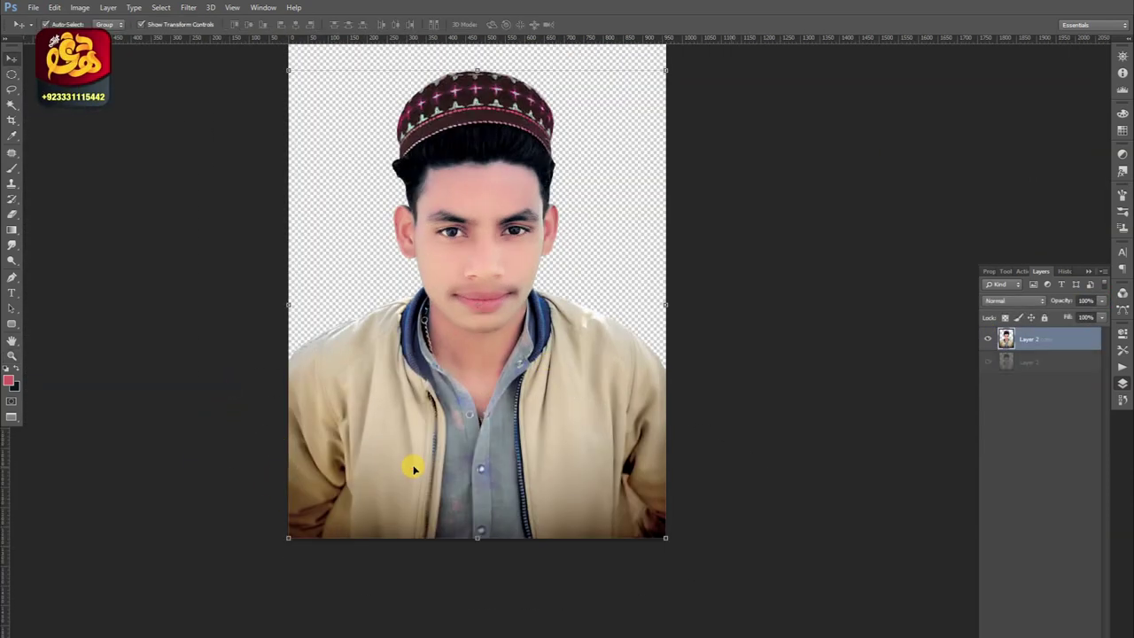
key(ctrl+l)
drag(765, 506, 750, 507)
drag(850, 509, 837, 509)
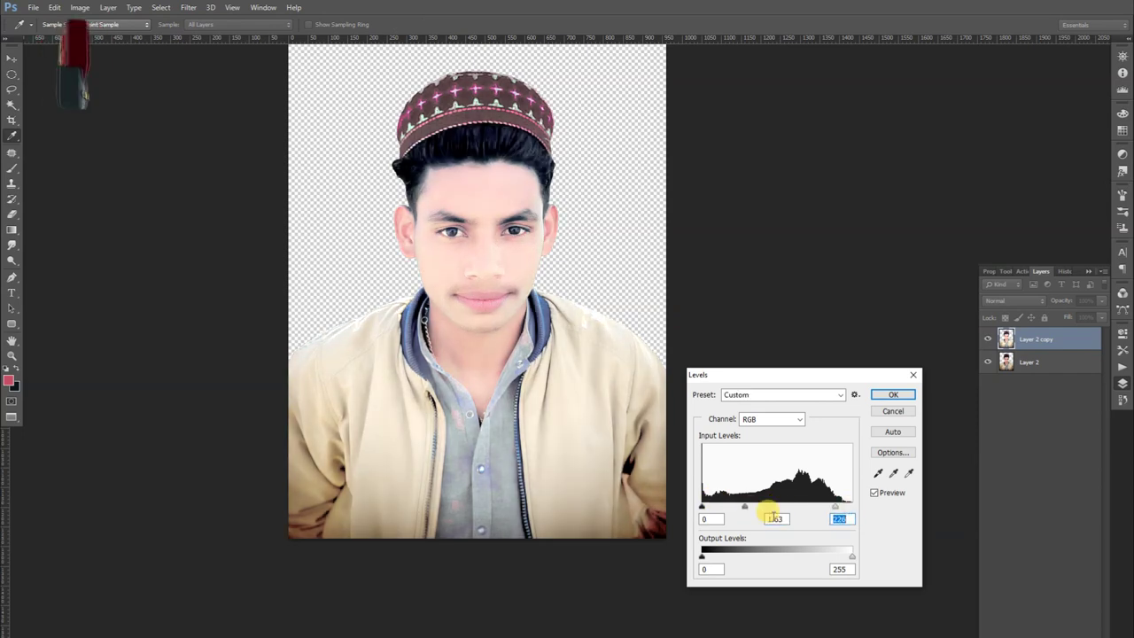
drag(751, 507, 736, 507)
key(Return)
Erase overbright areas of the copy with a large eraser, then merge into Layer 2 copy.
key(e)
key(bracketright)
key(bracketright)
key(bracketright)
click(456, 251)
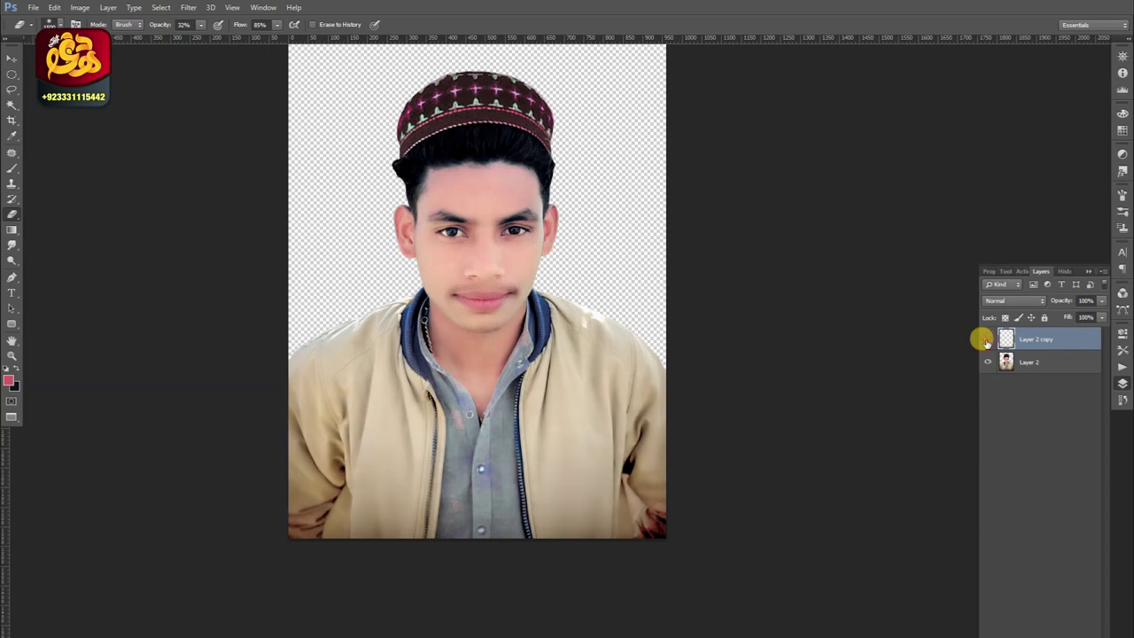
key(z)
key(ctrl+shift+e)
click(490, 316)
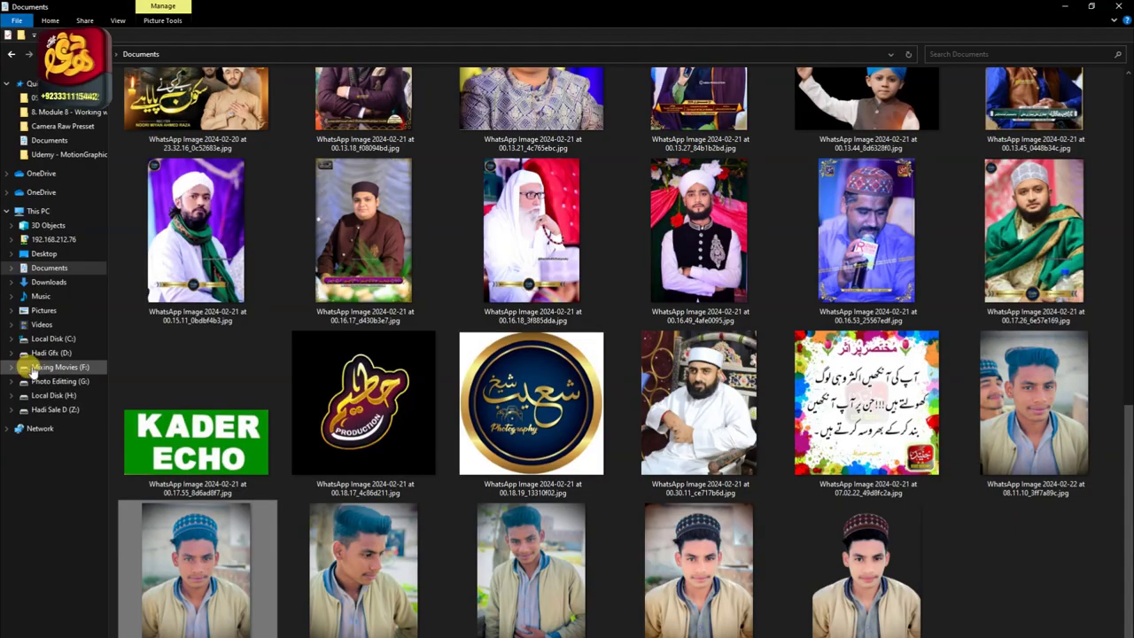
Browse Z: > graphics > Bakground > 03 images and view its photos as extra large icons.
click(55, 410)
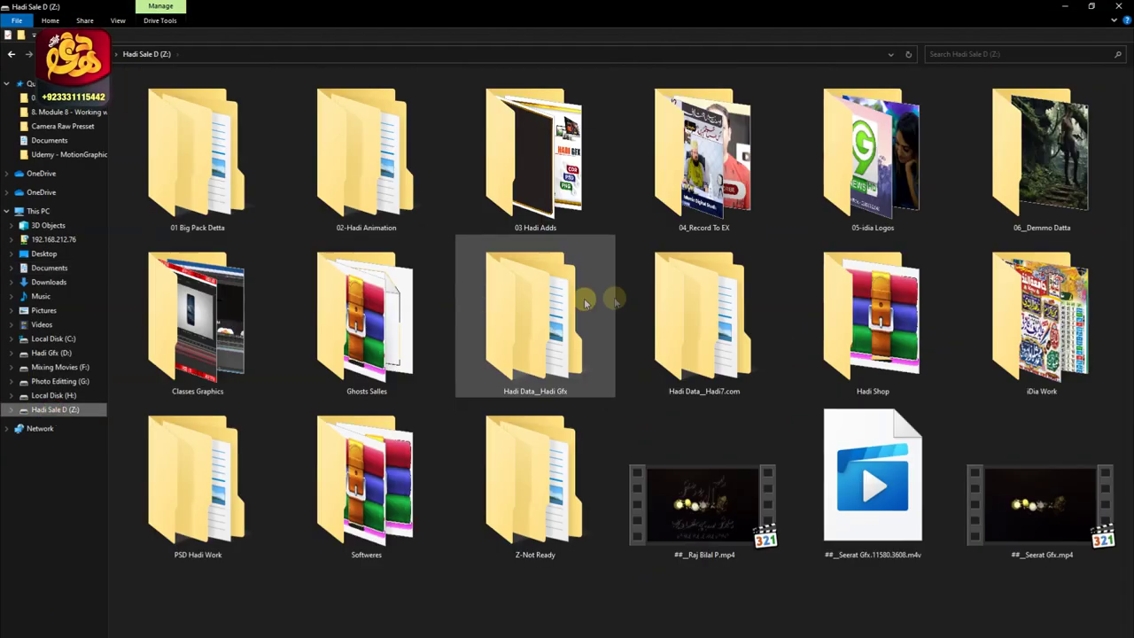
double_click(549, 310)
double_click(848, 293)
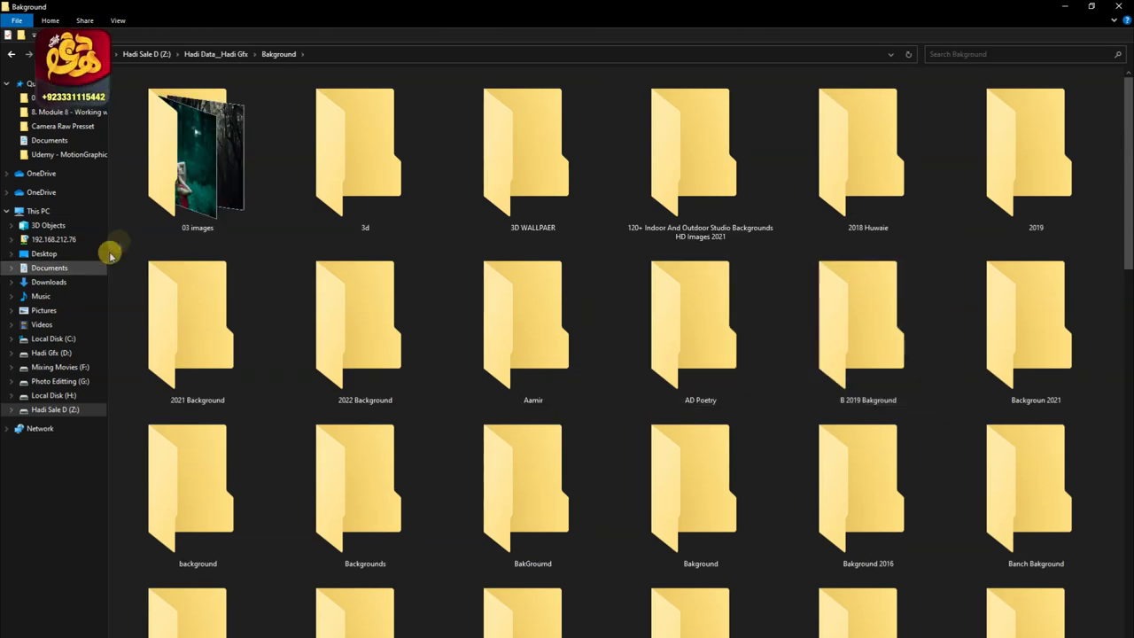
double_click(190, 151)
click(121, 20)
click(141, 37)
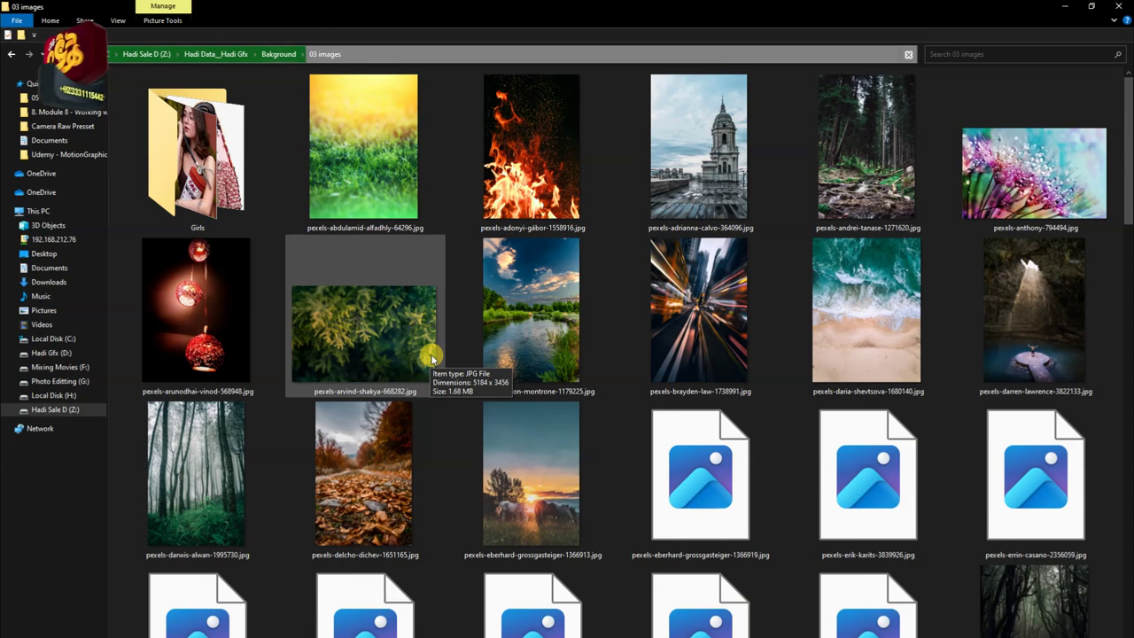
scroll(431, 359, down, 2)
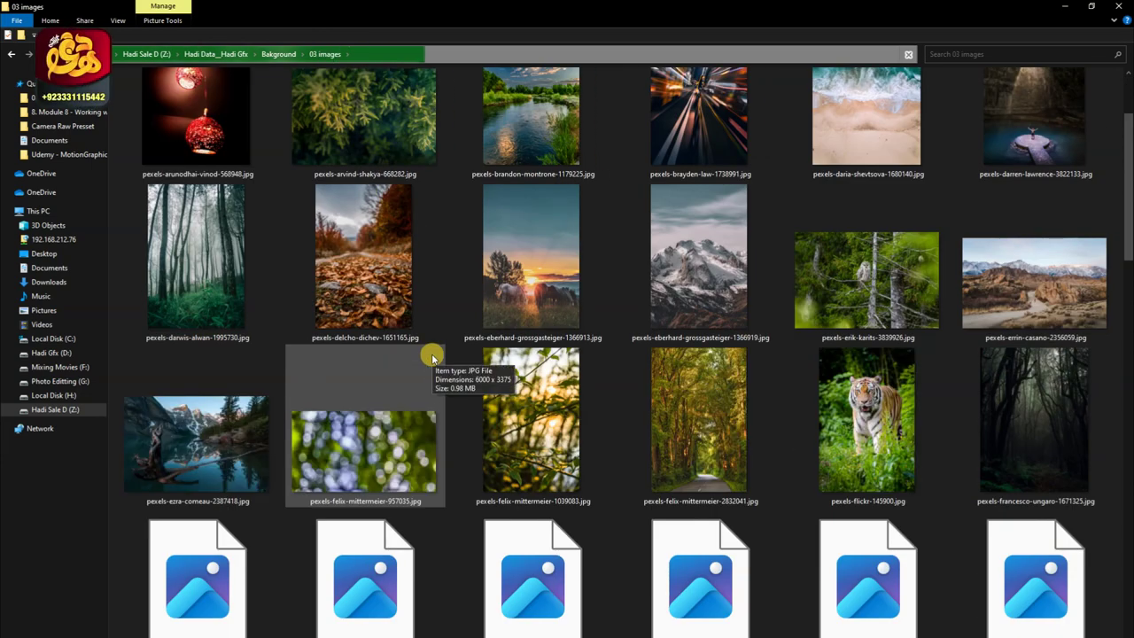
scroll(432, 359, down, 4)
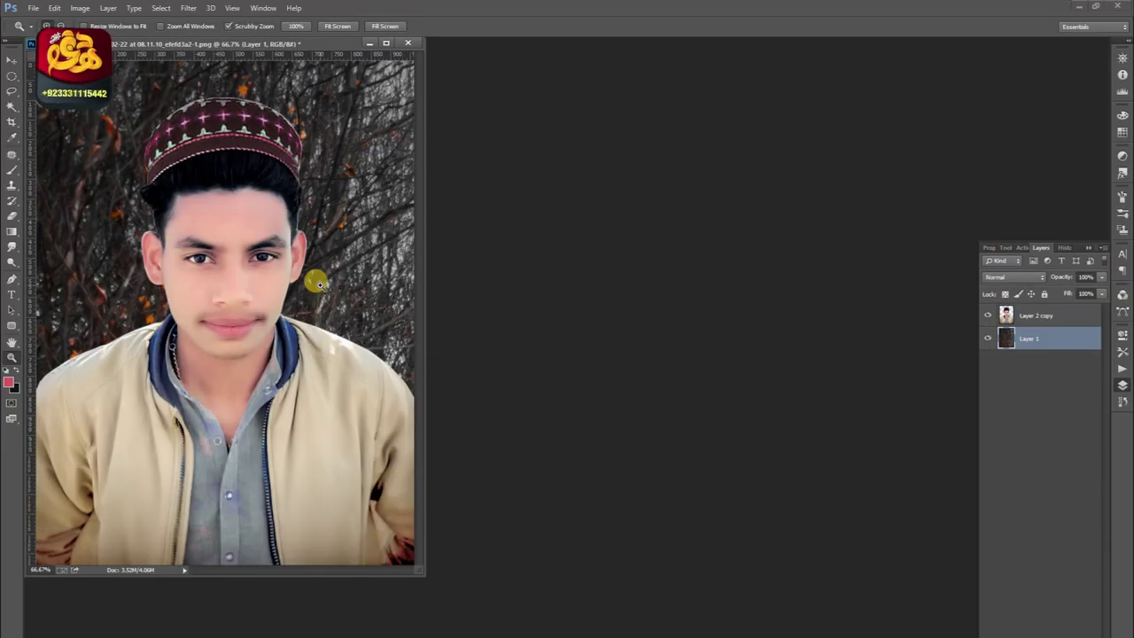
Check the forest photo's Image Size, trying 4000 before cancelling.
right_click(239, 44)
click(265, 63)
text(4000)
click(620, 332)
right_click(253, 44)
click(270, 63)
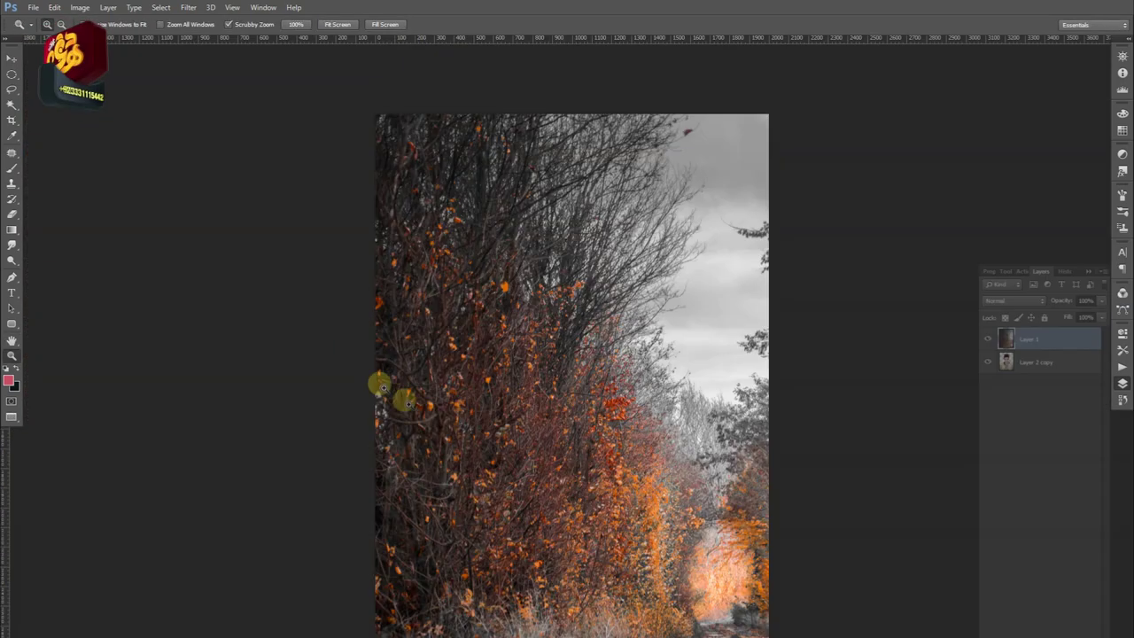
Scale the forest layer down to fit the canvas and move it beneath the portrait.
key(ctrl+0)
key(ctrl+t)
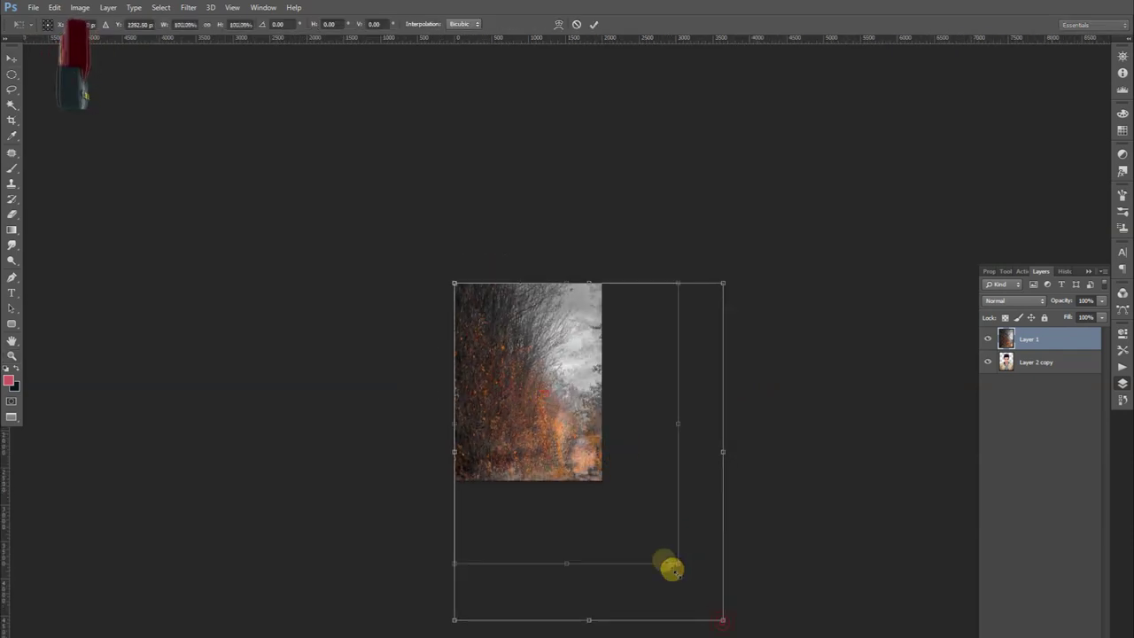
drag(724, 620, 622, 502)
key(Return)
key(ctrl+bracketleft)
key(ctrl+plus)
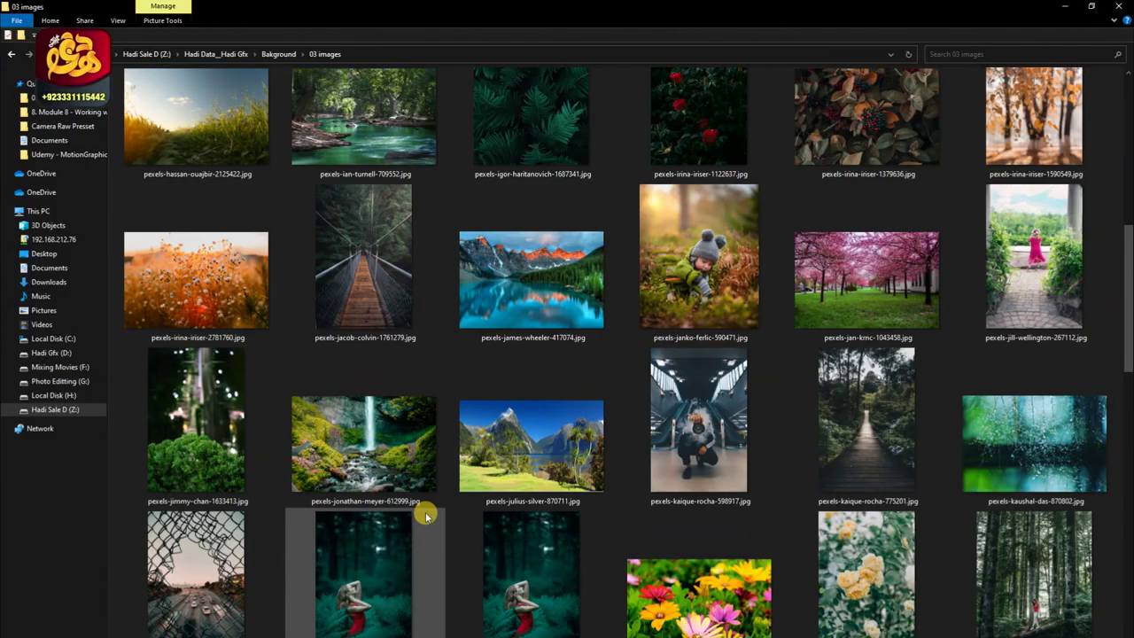
Browse the 03 images folder and open pexels-janko-ferlic-590471.jpg in Photoshop.
scroll(425, 511, down, 3)
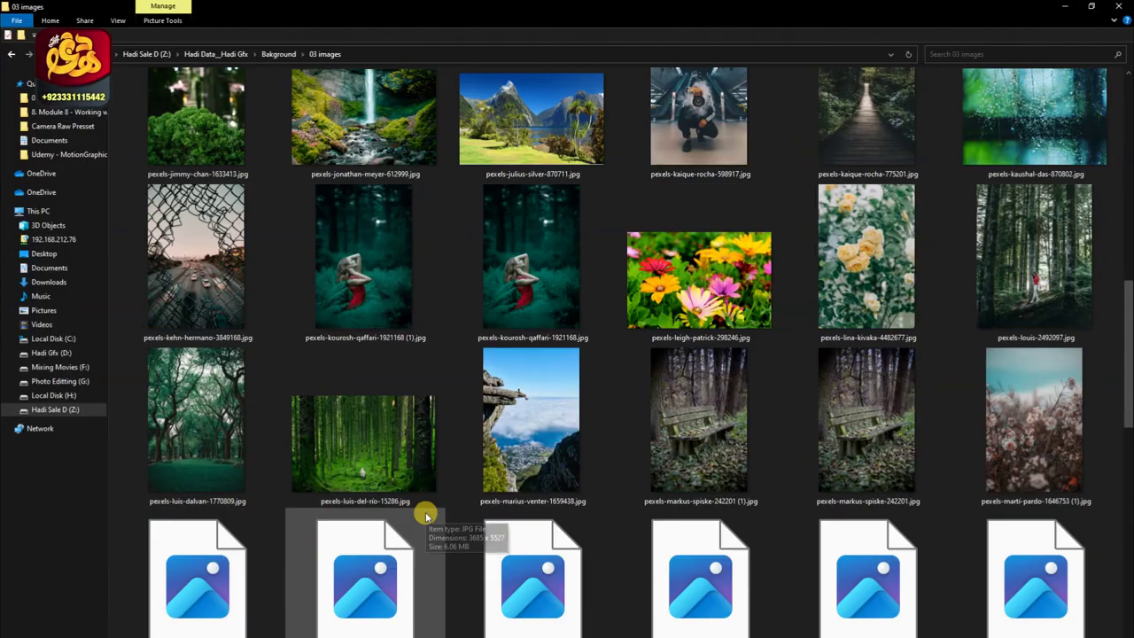
scroll(966, 358, down, 3)
scroll(583, 380, down, 3)
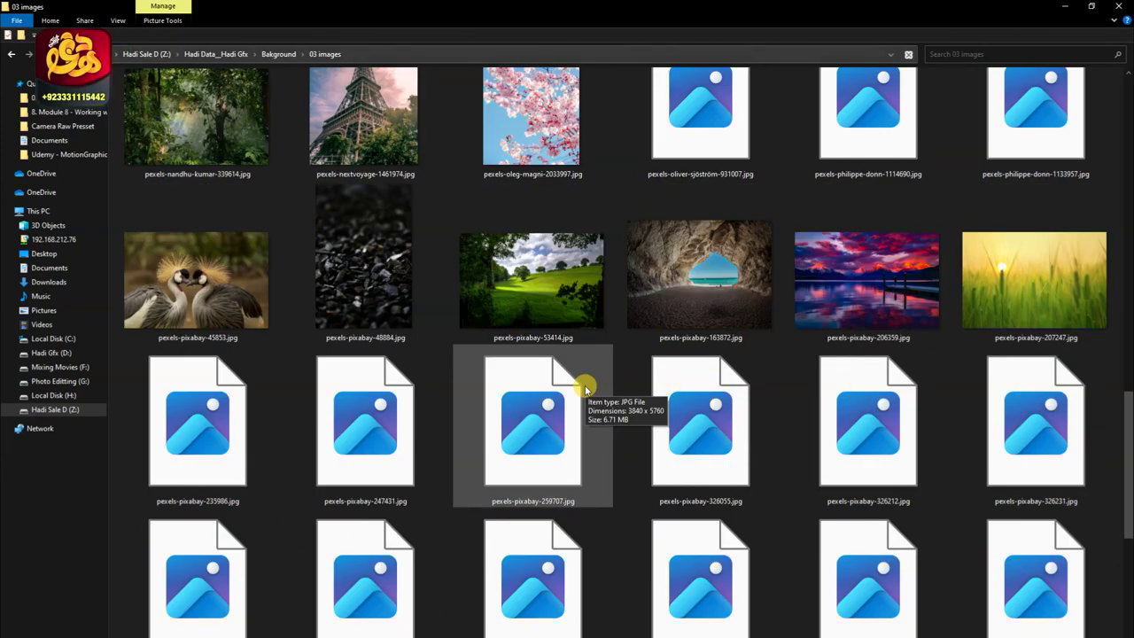
scroll(577, 425, down, 3)
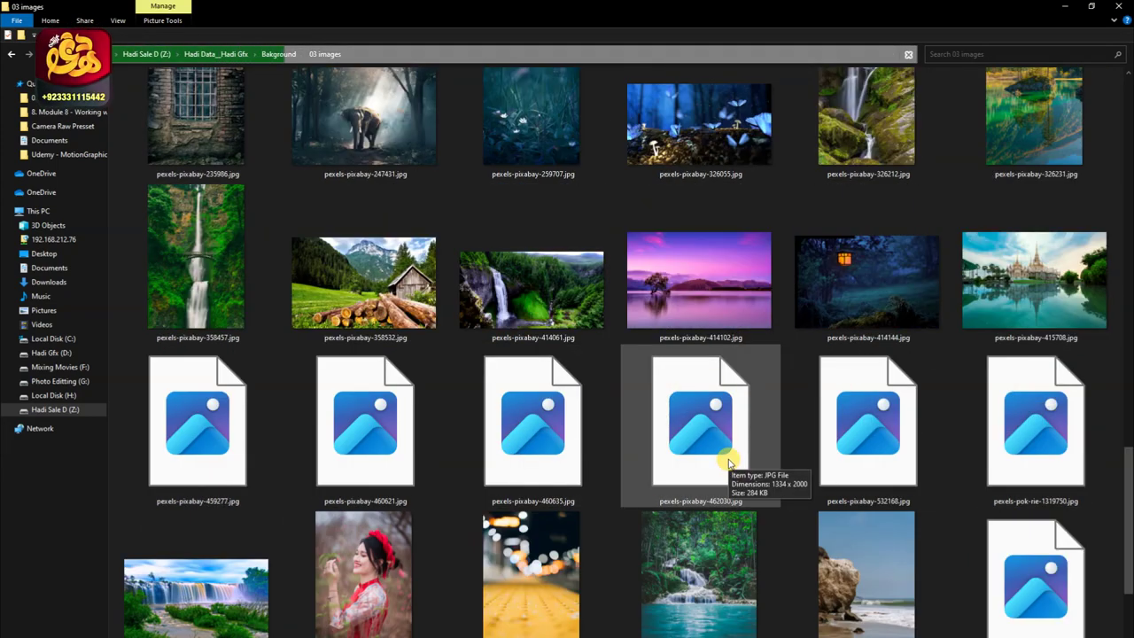
scroll(728, 467, down, 3)
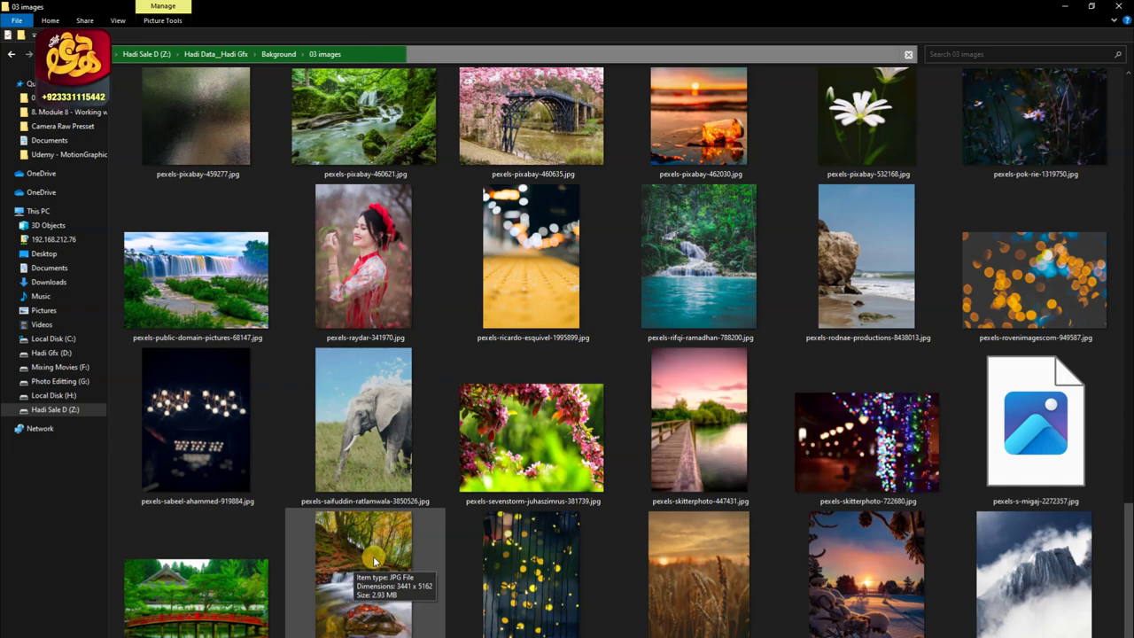
scroll(373, 555, down, 3)
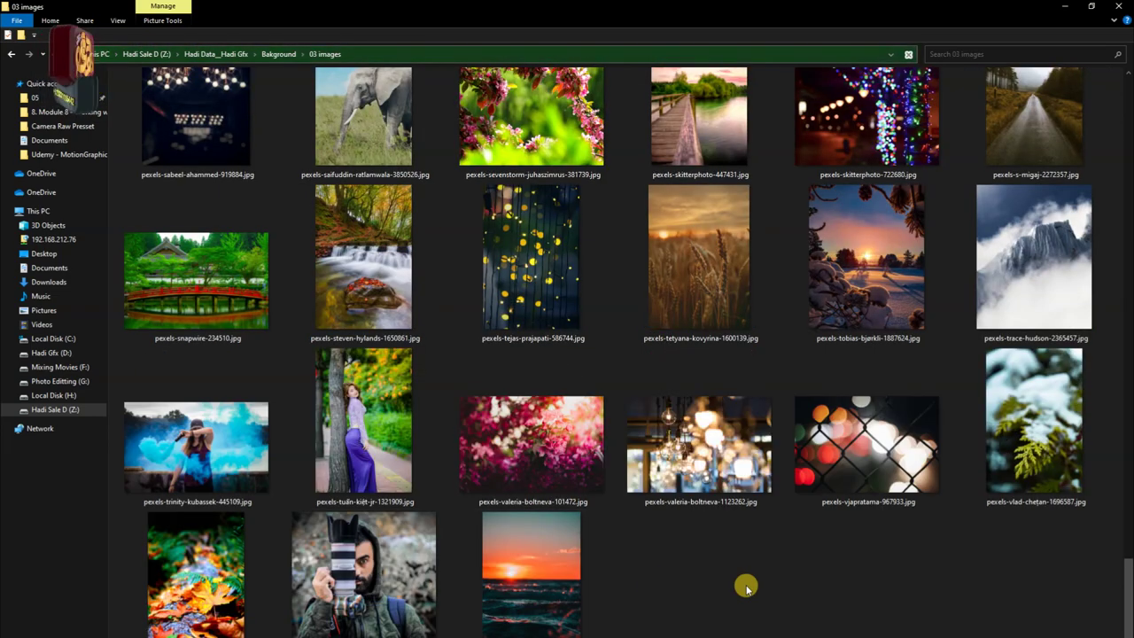
scroll(746, 587, up, 3)
scroll(746, 588, up, 2)
scroll(746, 587, up, 3)
scroll(746, 587, up, 3)
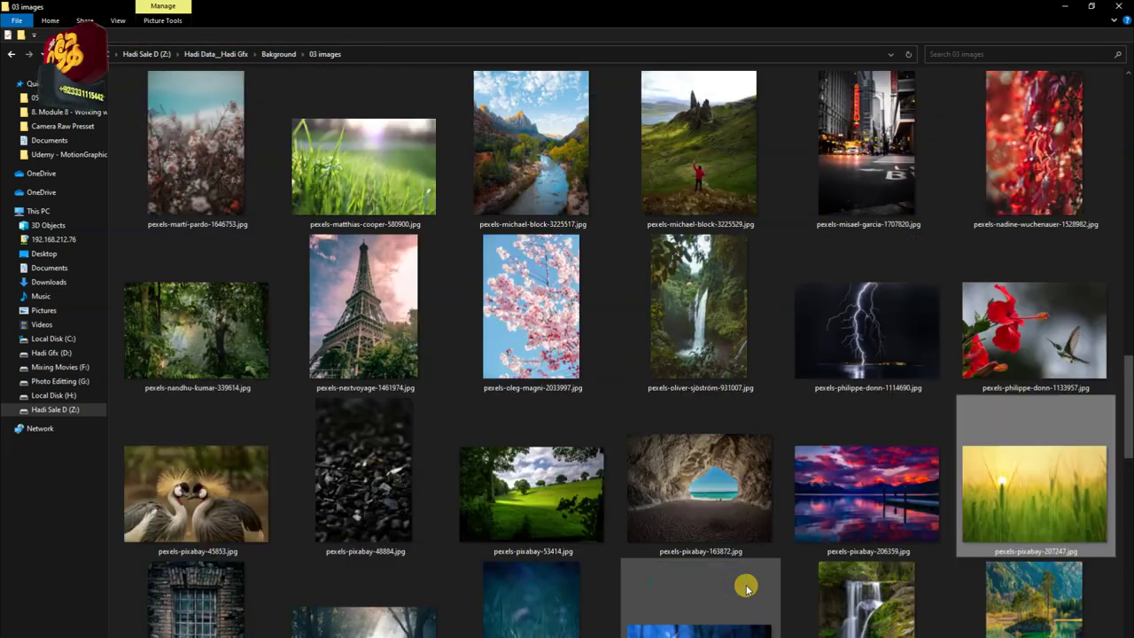
scroll(747, 587, up, 3)
scroll(746, 587, up, 3)
double_click(700, 474)
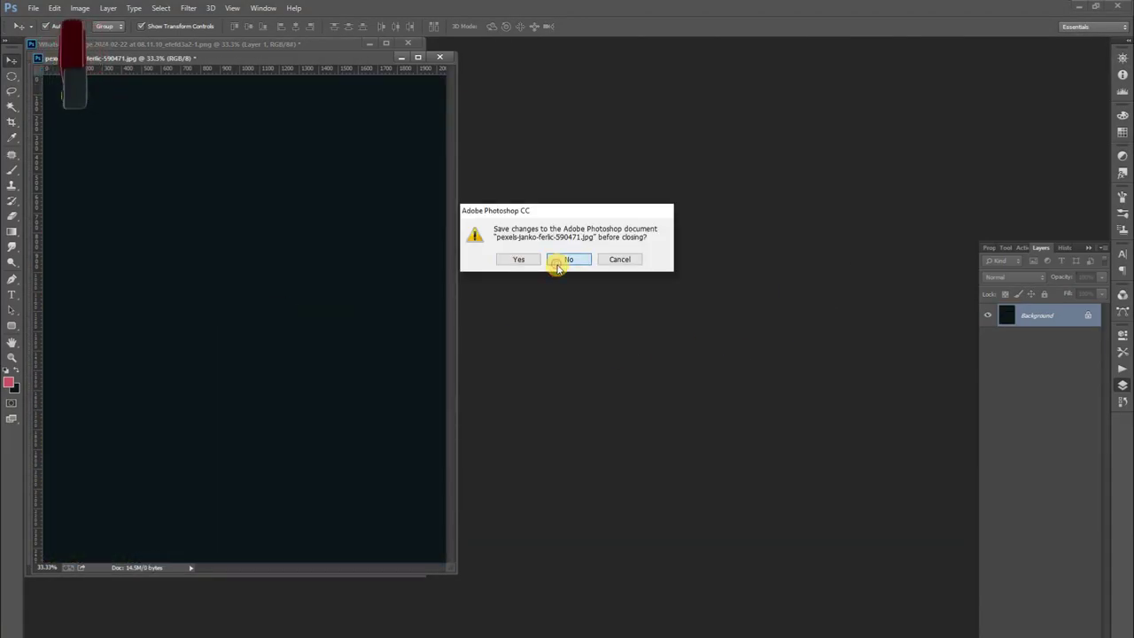
Close the forest photo without saving and smudge the hair and leaf edges into the background.
click(558, 264)
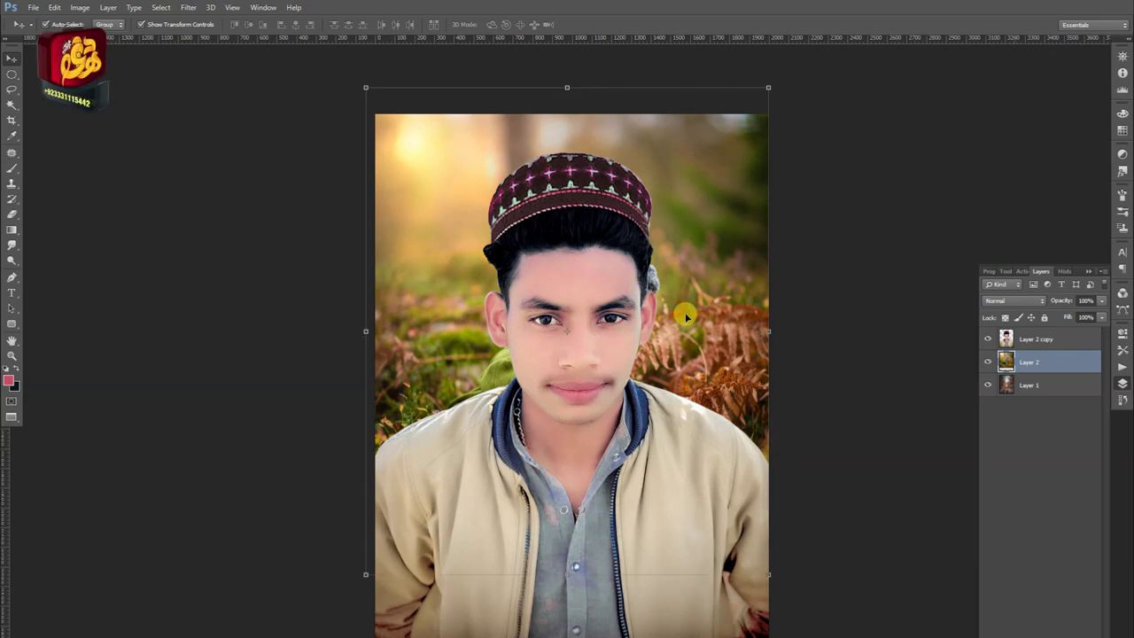
scroll(656, 317, up, 1)
click(11, 244)
drag(602, 206, 651, 273)
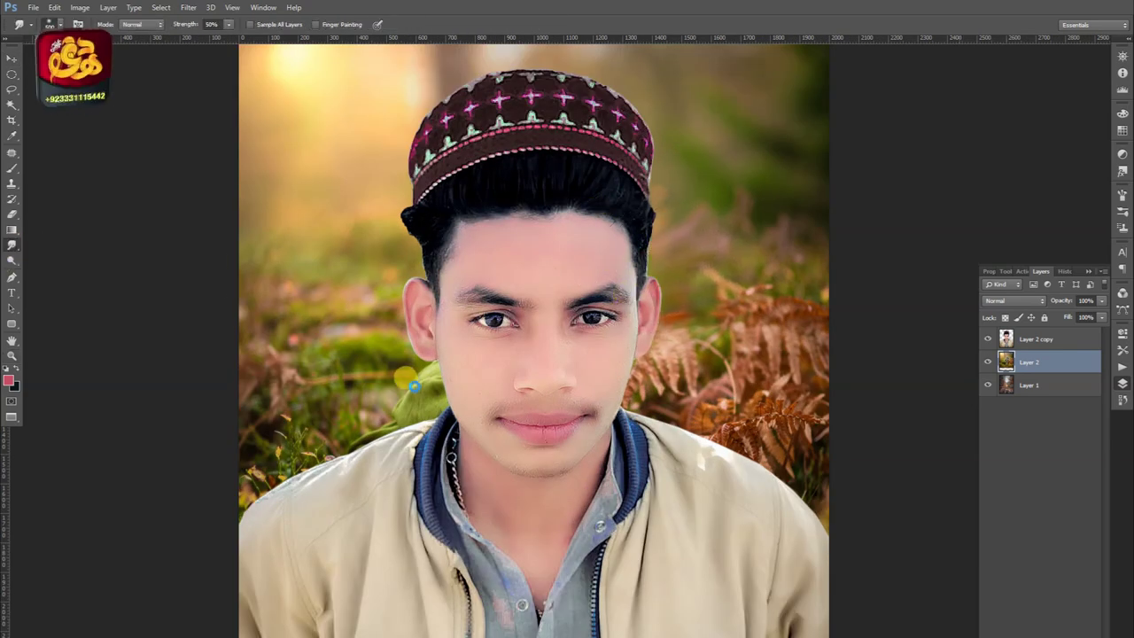
drag(410, 384, 412, 384)
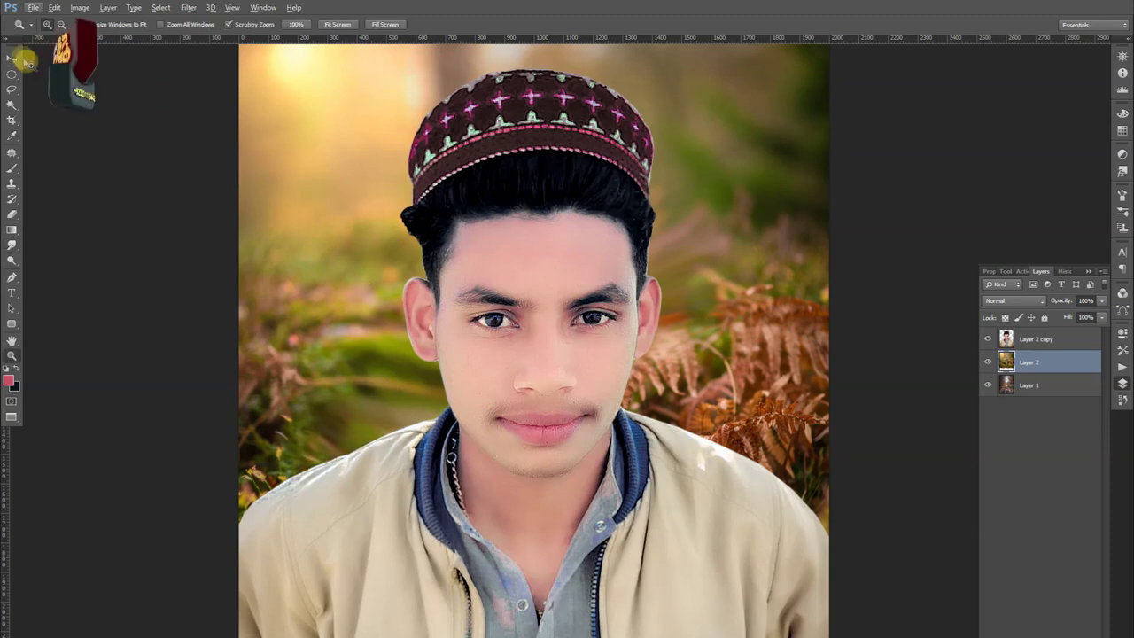
Stamp visible layers, shrink a duplicate to about 96.75%, and lighten the lower layer +79.
key(ctrl+0)
key(ctrl+shift+e)
key(v)
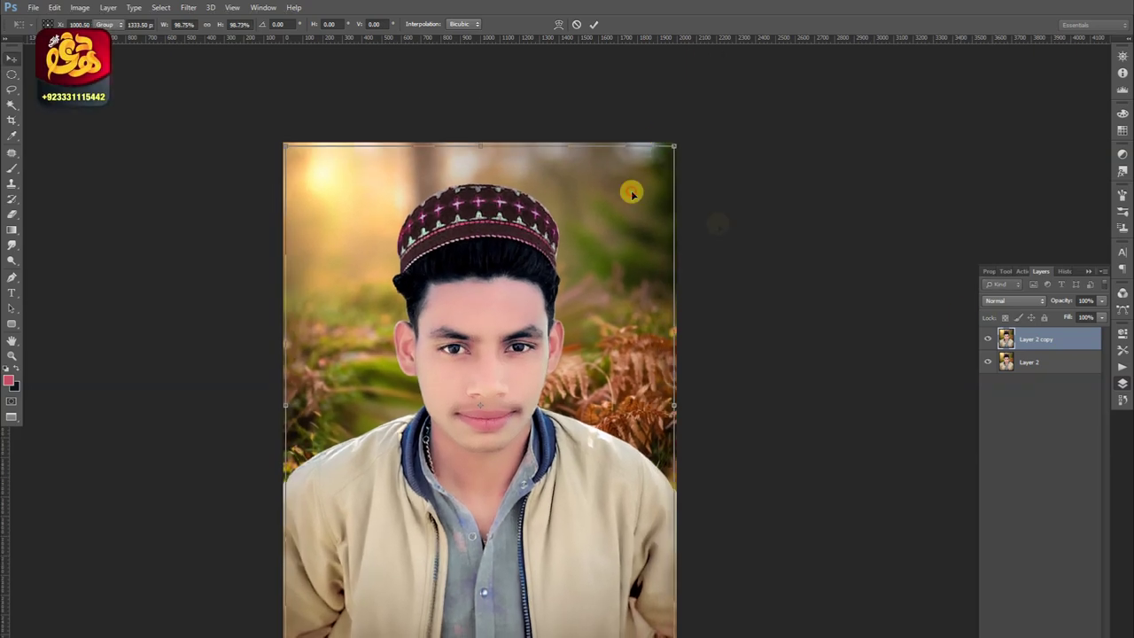
drag(629, 587, 673, 587)
Draw a rounded rectangle over the portrait and load it as a selection on Layer 2 copy.
key(Escape)
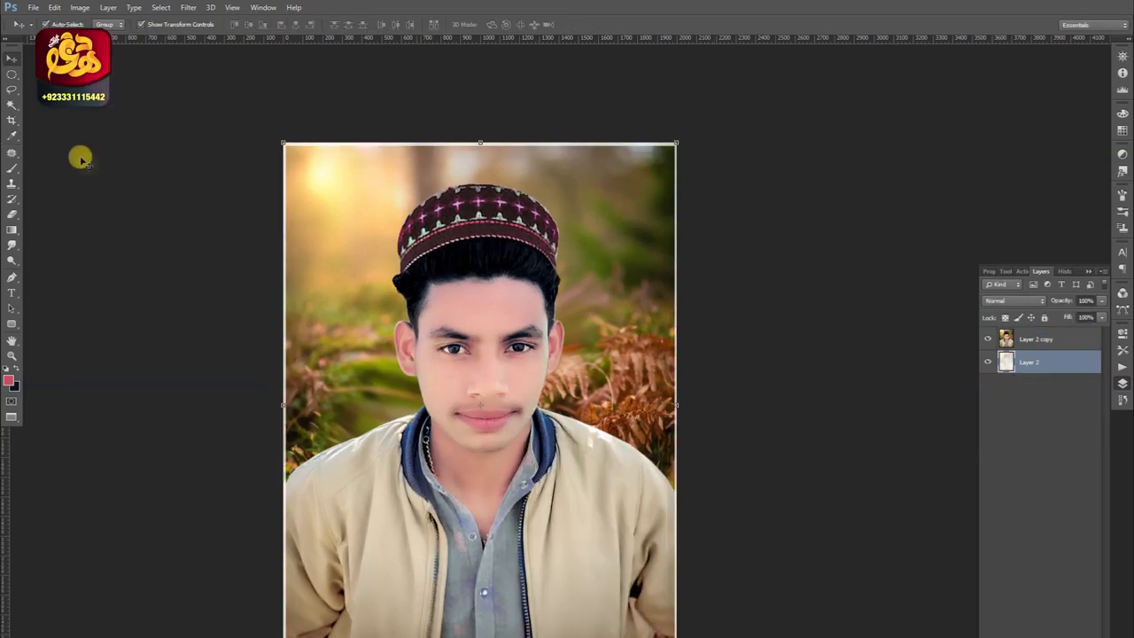
click(16, 319)
drag(359, 177, 616, 615)
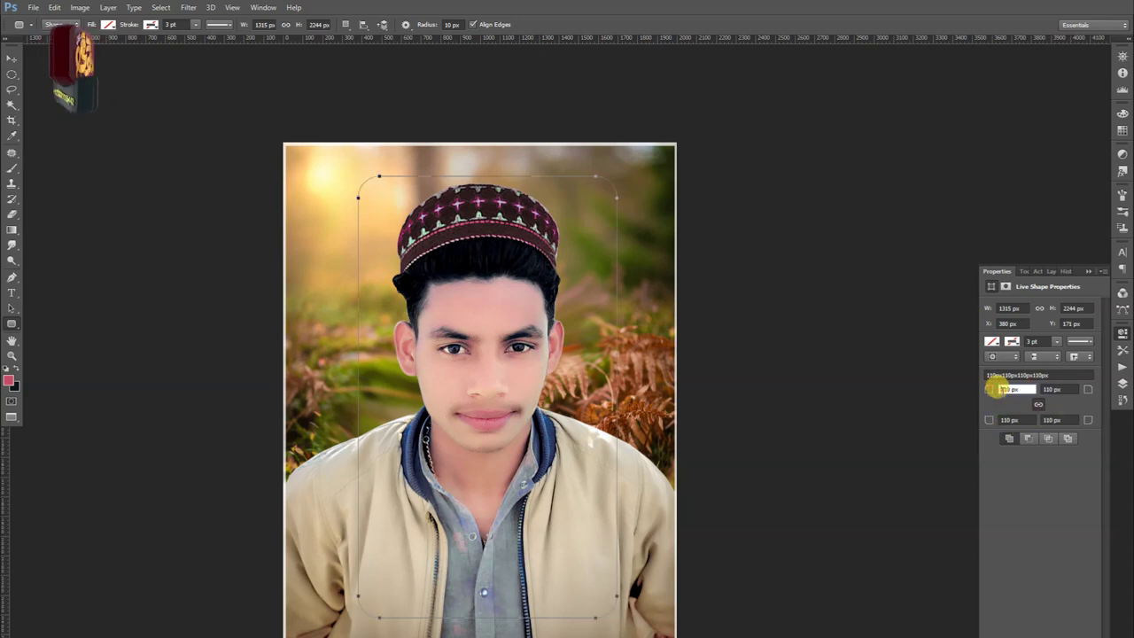
click(1123, 382)
ctrl+click(1007, 362)
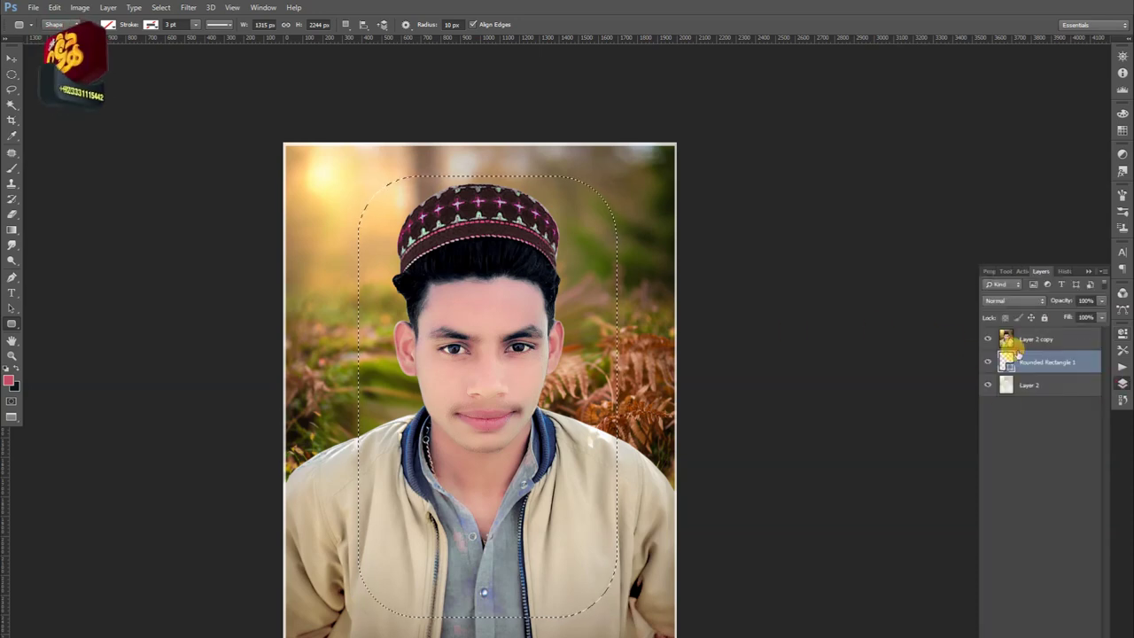
click(1037, 338)
key(m)
drag(526, 360, 522, 341)
Copy the rounded area to a new layer, resize it, and save the portrait as JPEG.
key(ctrl+j)
key(ctrl+t)
mouse_move(579, 233)
mouse_down()
mouse_move(641, 249)
mouse_move(628, 232)
mouse_up()
drag(683, 185, 673, 200)
mouse_move(646, 243)
mouse_down()
mouse_move(620, 236)
mouse_move(631, 210)
mouse_up()
key(Return)
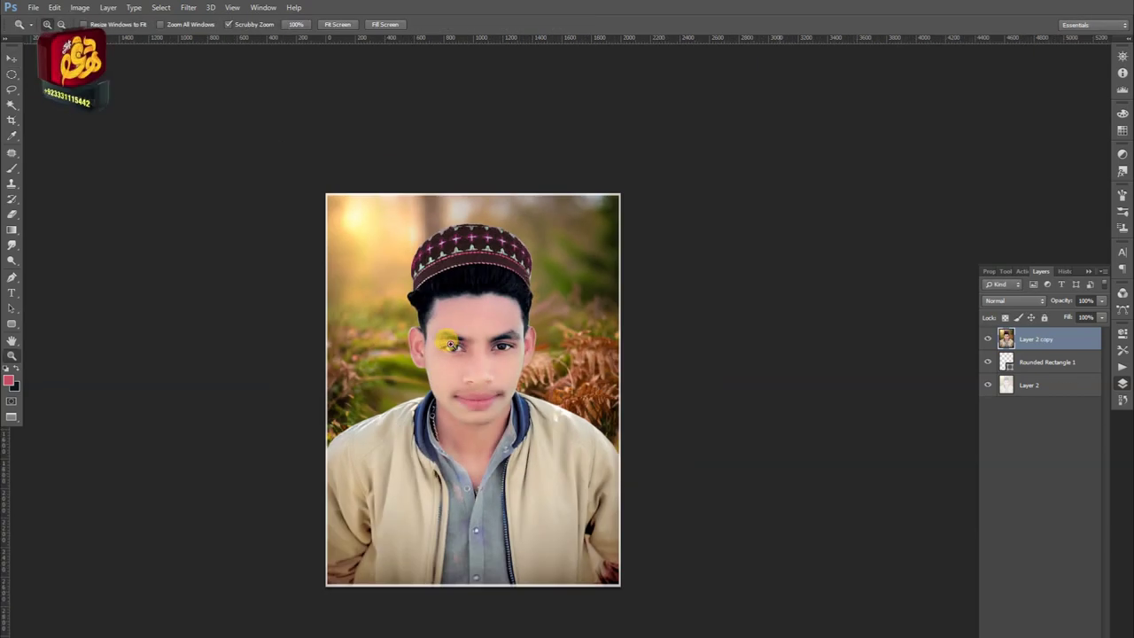
key(ctrl+shift+s)
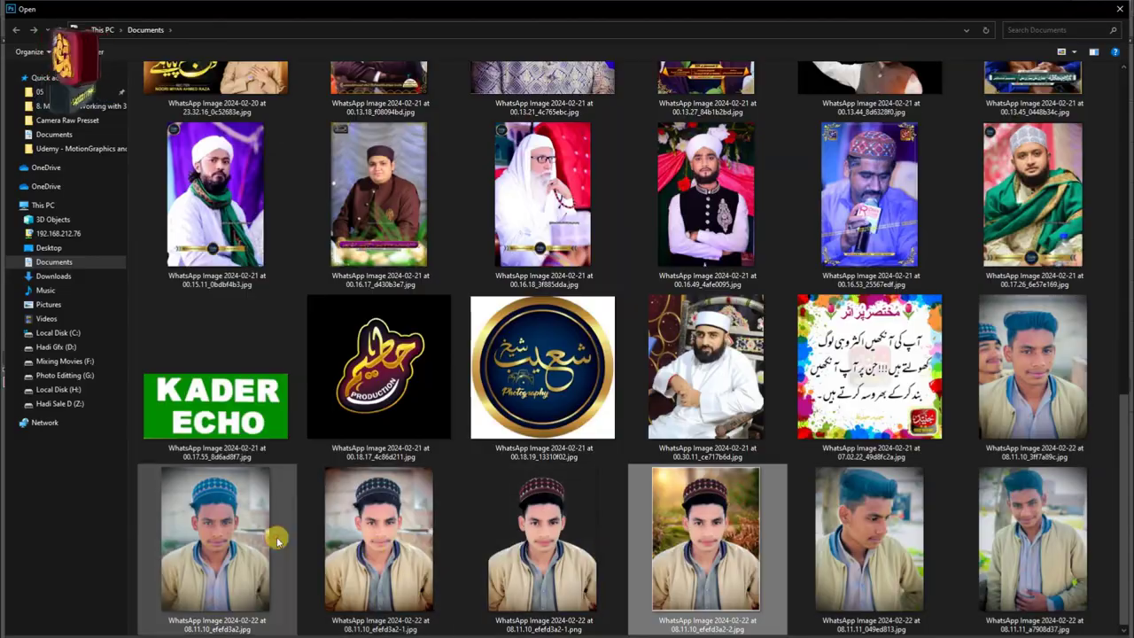
Open the original portrait, close the dark document unsaved, and change its Image Size.
double_click(277, 534)
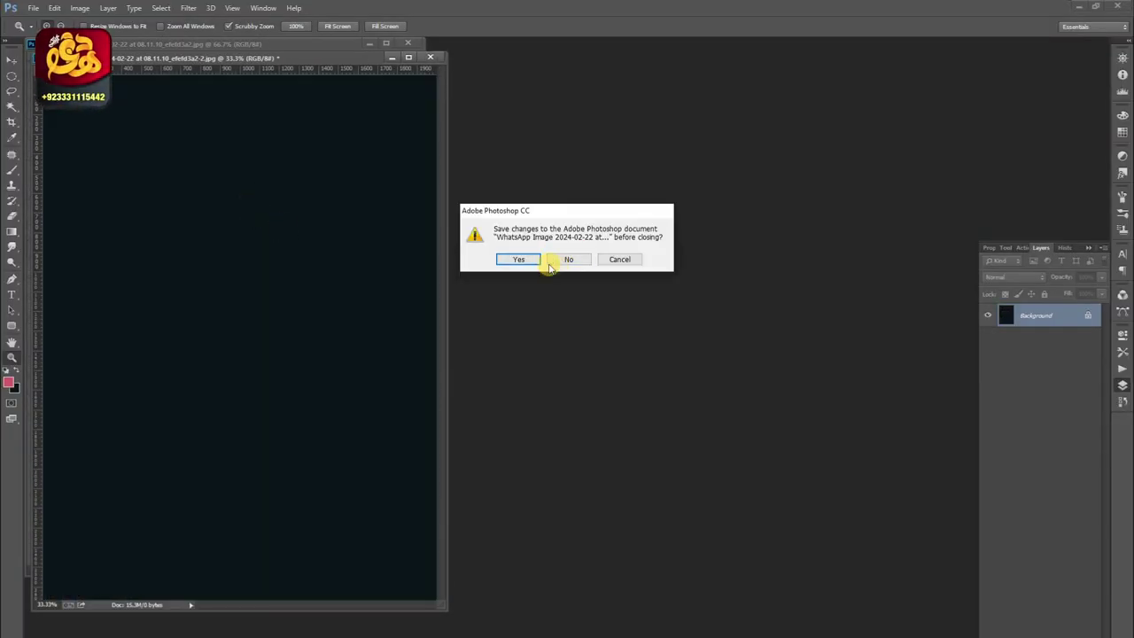
click(549, 263)
right_click(182, 44)
click(213, 64)
text(2)
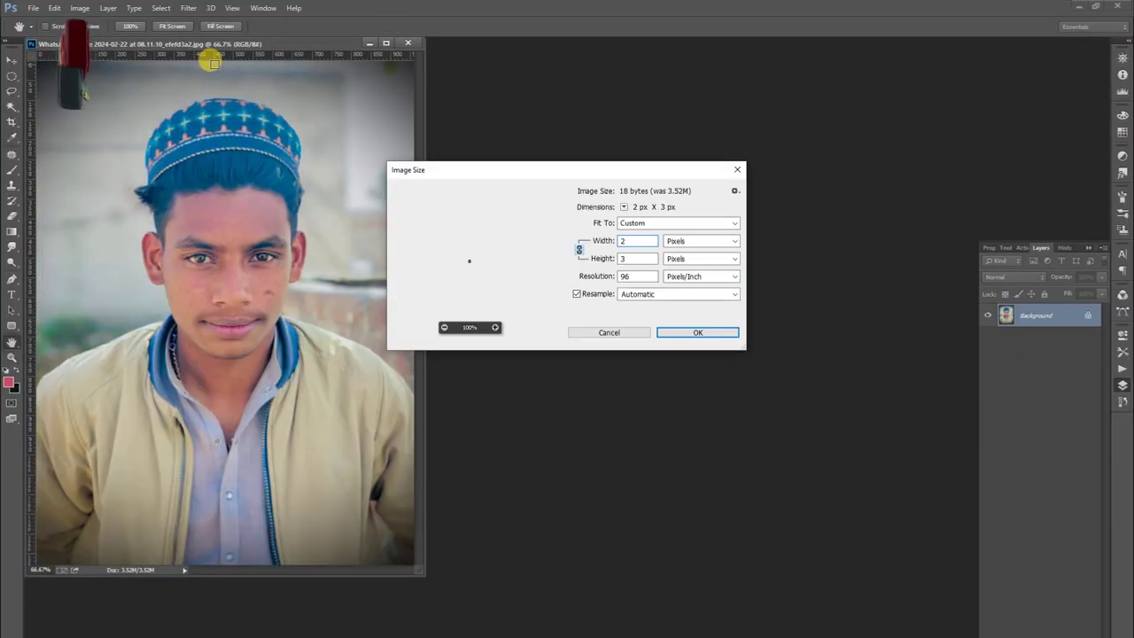
text(00)
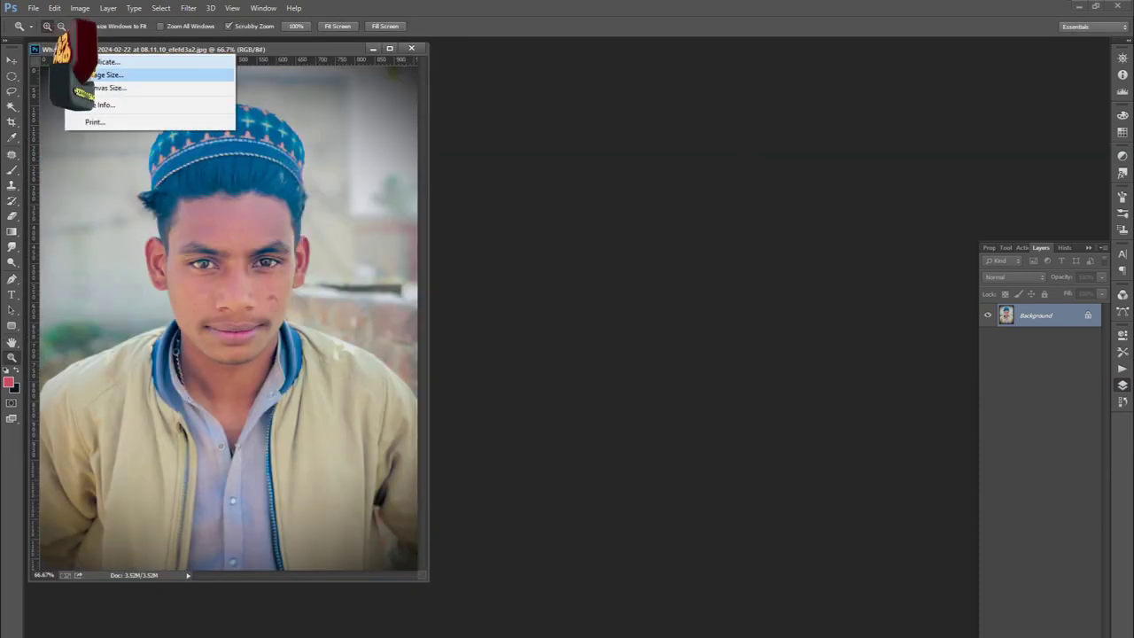
key(Return)
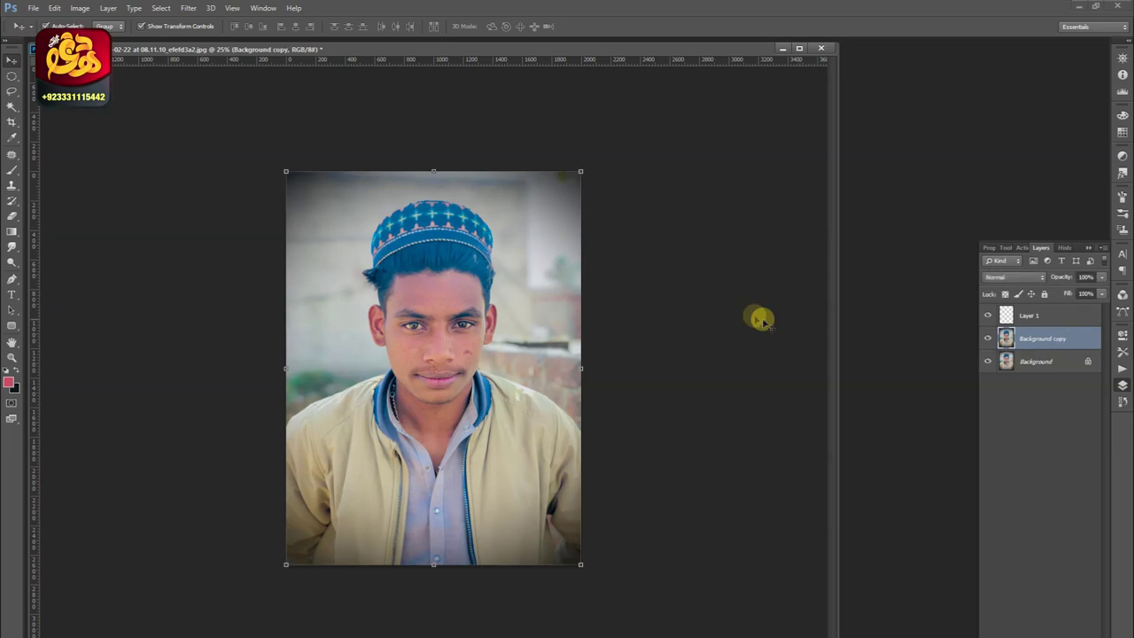
Place the retouched portrait beside the original.
drag(578, 435, 827, 363)
key(Return)
key(v)
shift+click(1032, 315)
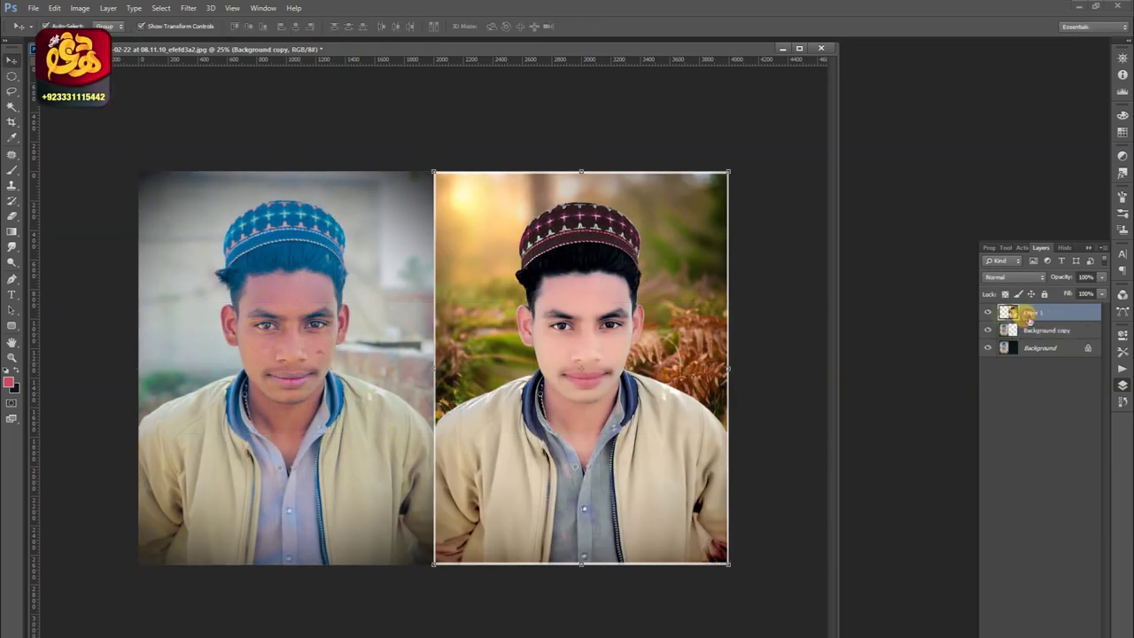
click(615, 274)
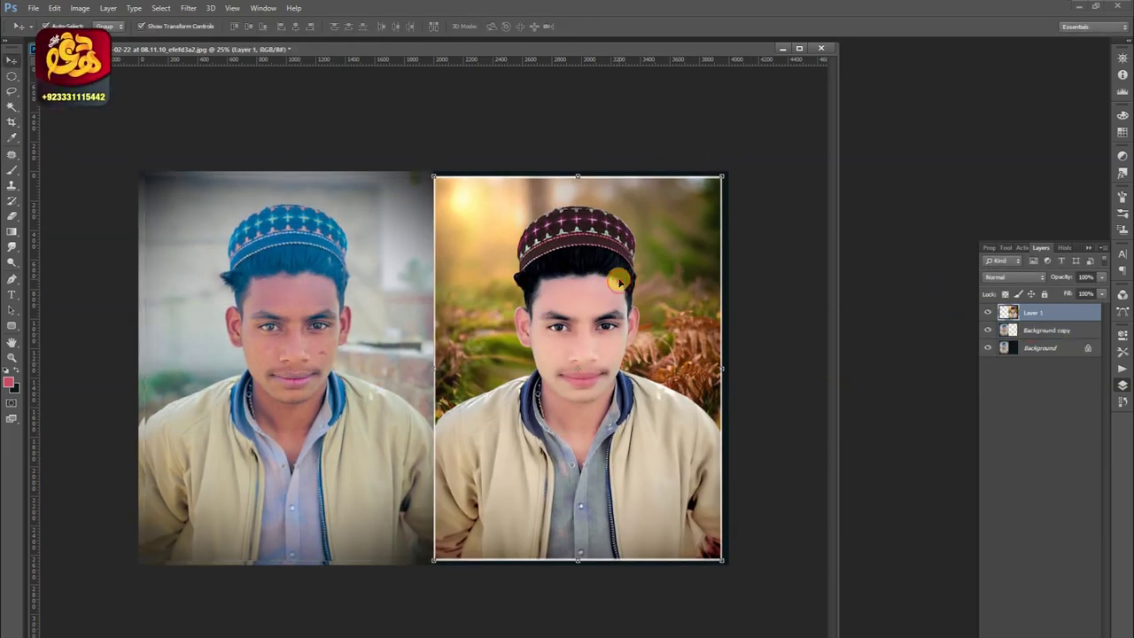
Darken the Background backing to -16 lightness, flatten the image, and save it as a new file.
click(1034, 347)
key(ctrl+u)
mouse_move(638, 583)
mouse_down()
mouse_move(710, 586)
mouse_move(616, 592)
mouse_up()
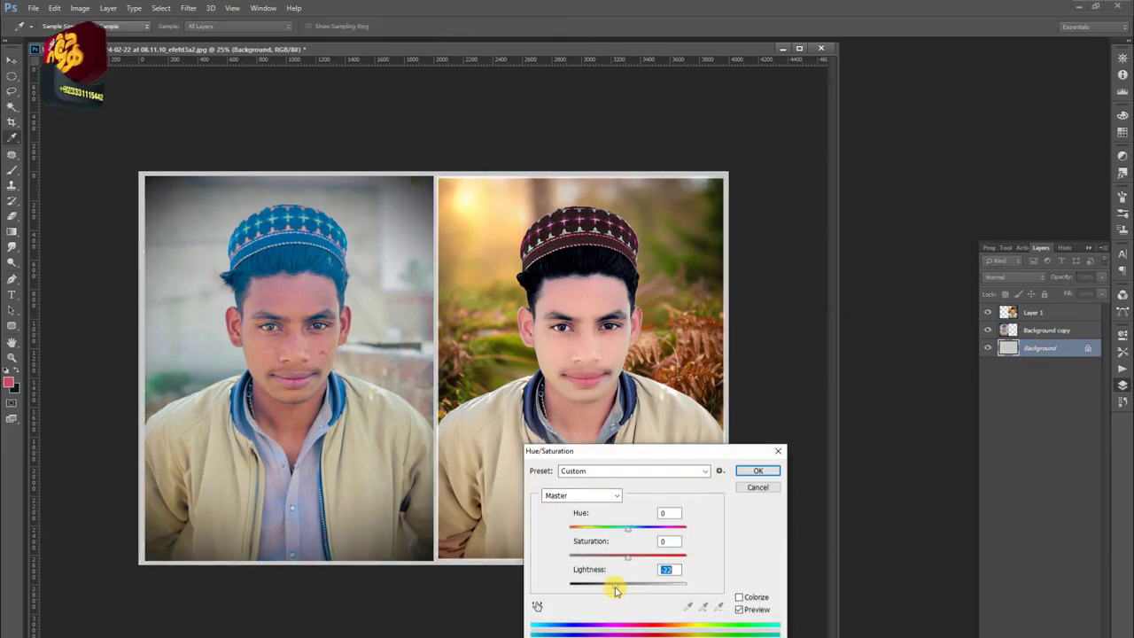
key(Return)
key(z)
key(ctrl+shift+e)
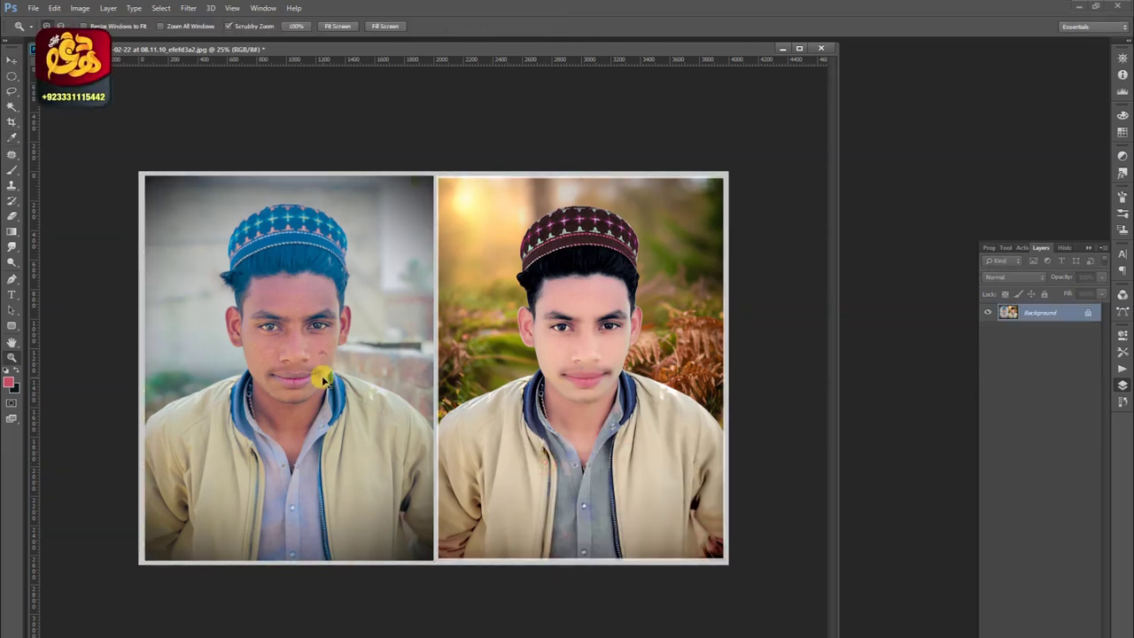
key(ctrl+shift+s)
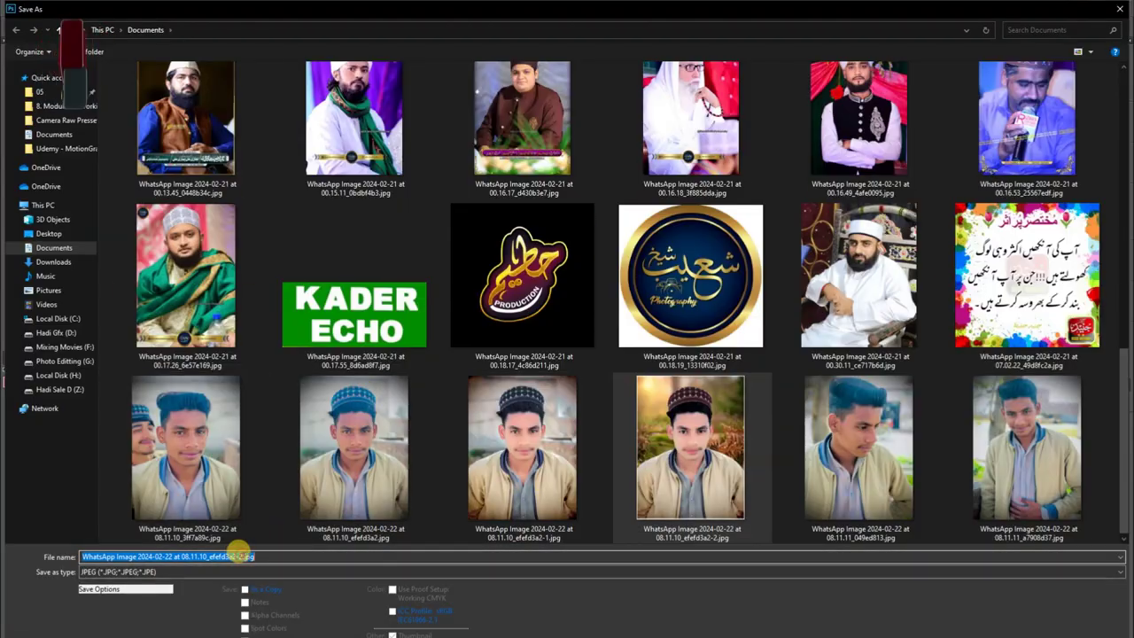